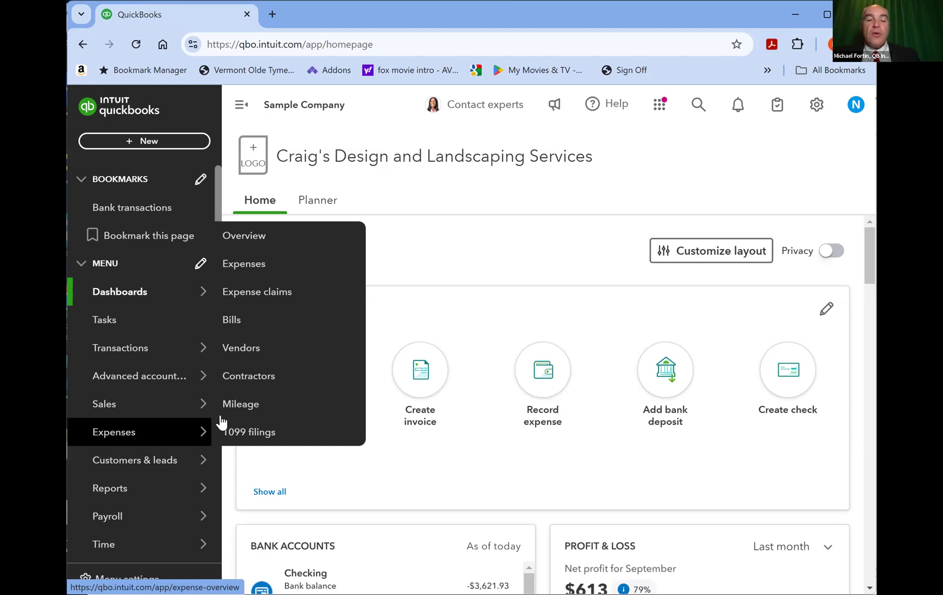
Open the Vendors list in the Expenses area
click(247, 348)
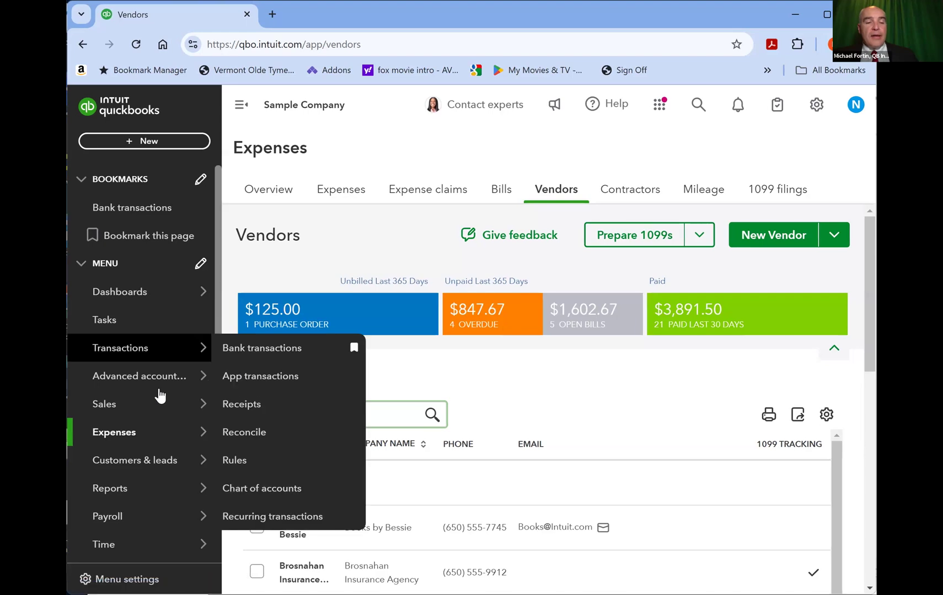
mouse_move(120, 438)
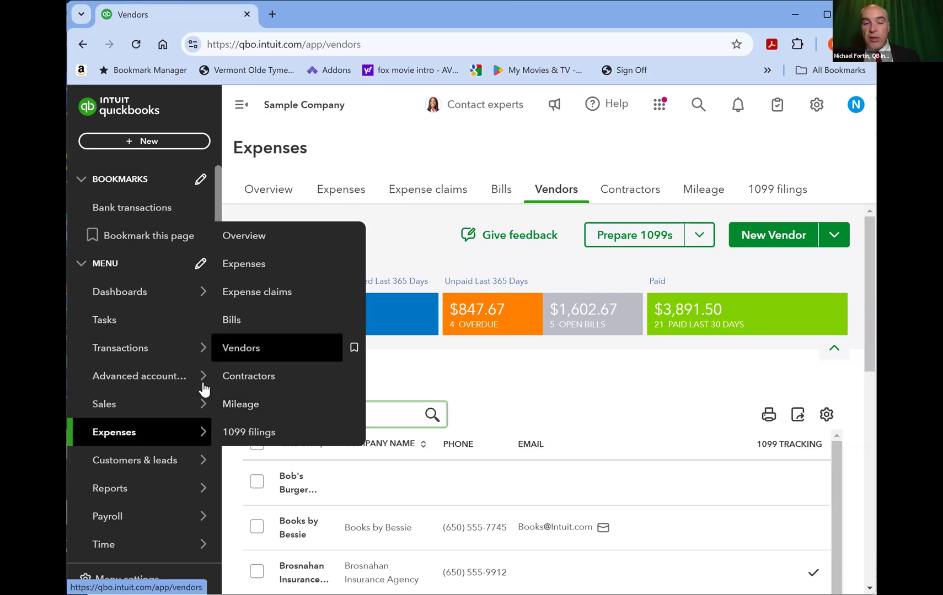
mouse_move(137, 418)
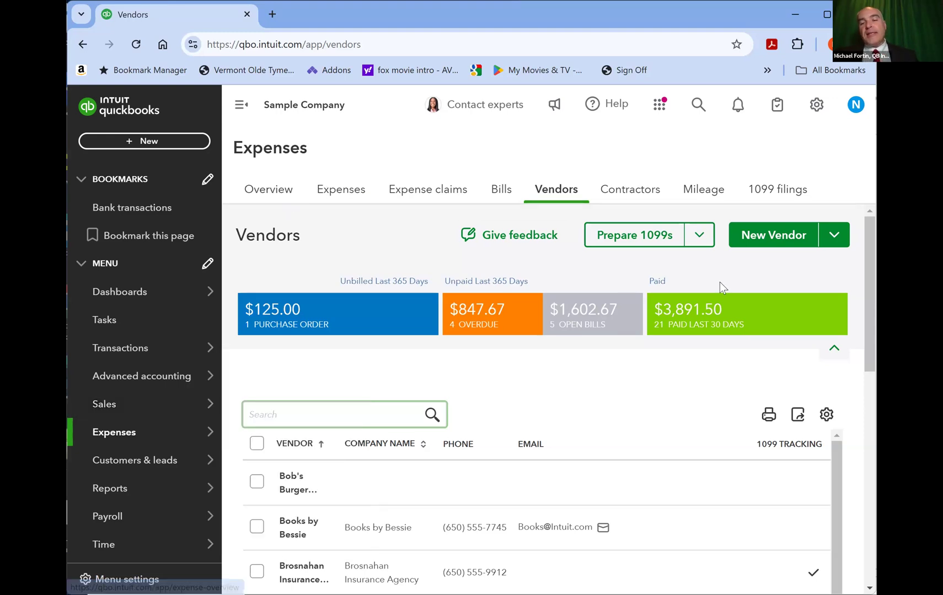
Start a new vendor record and enter Morning Supplies as the company name
click(769, 241)
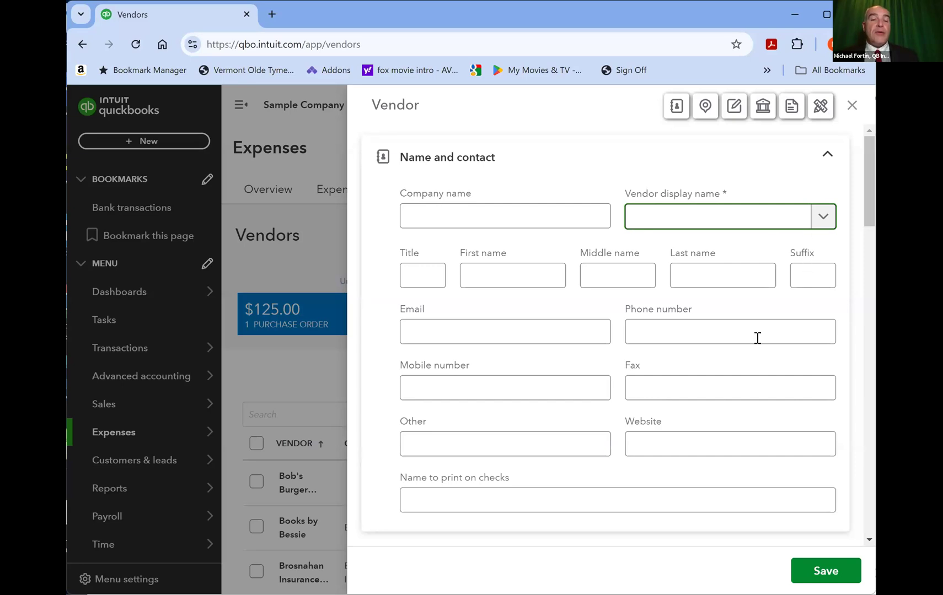
click(468, 214)
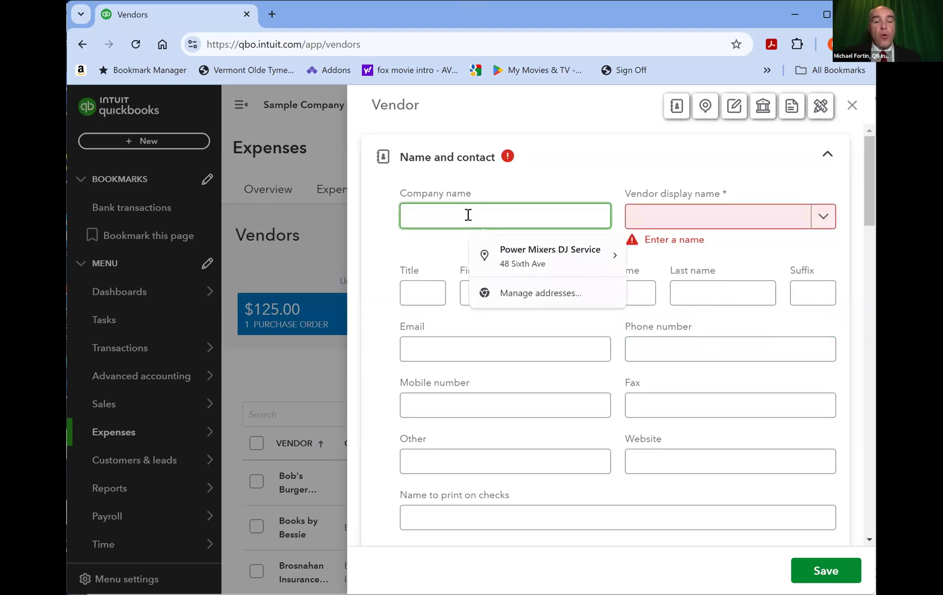
text(Mor)
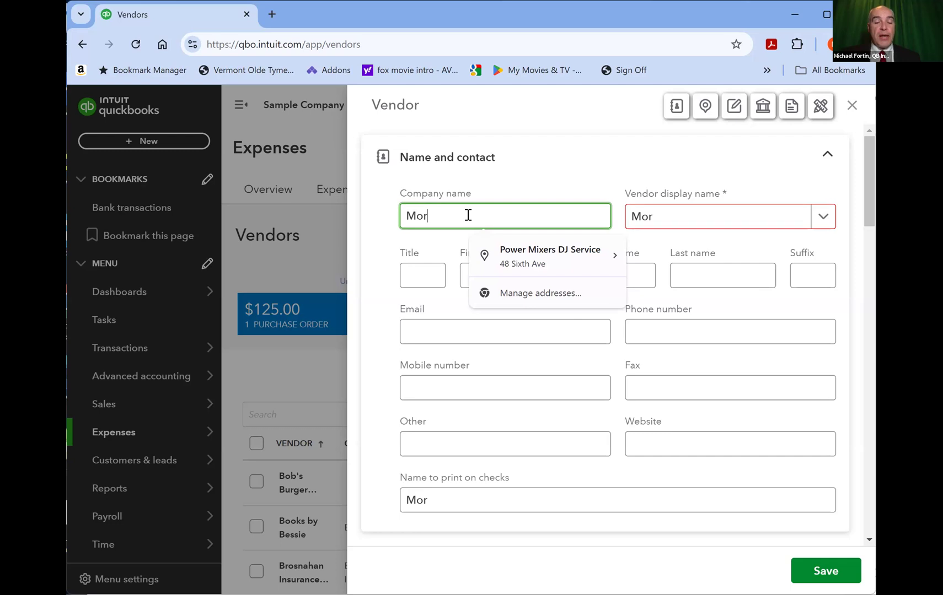
text(ning Sup)
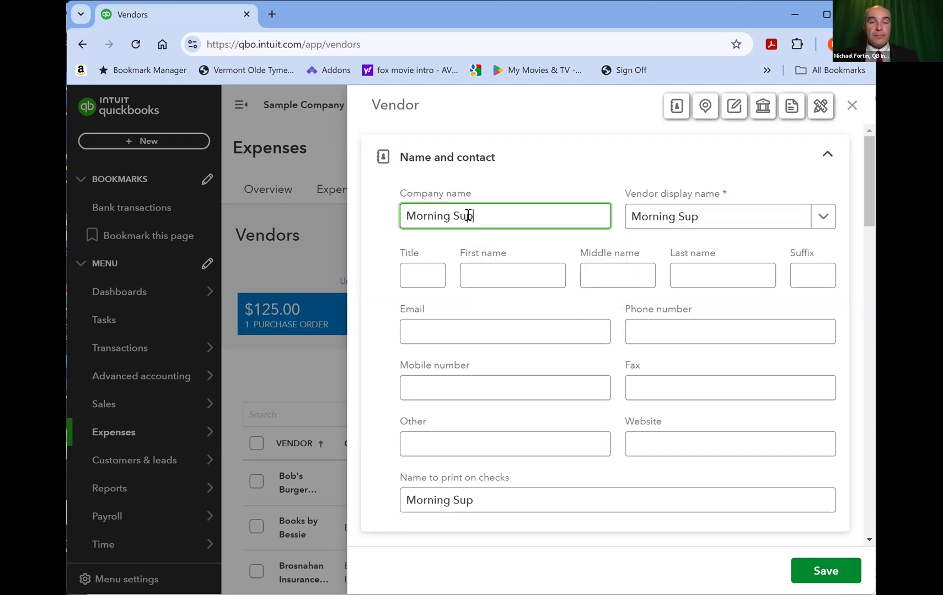
text(plies)
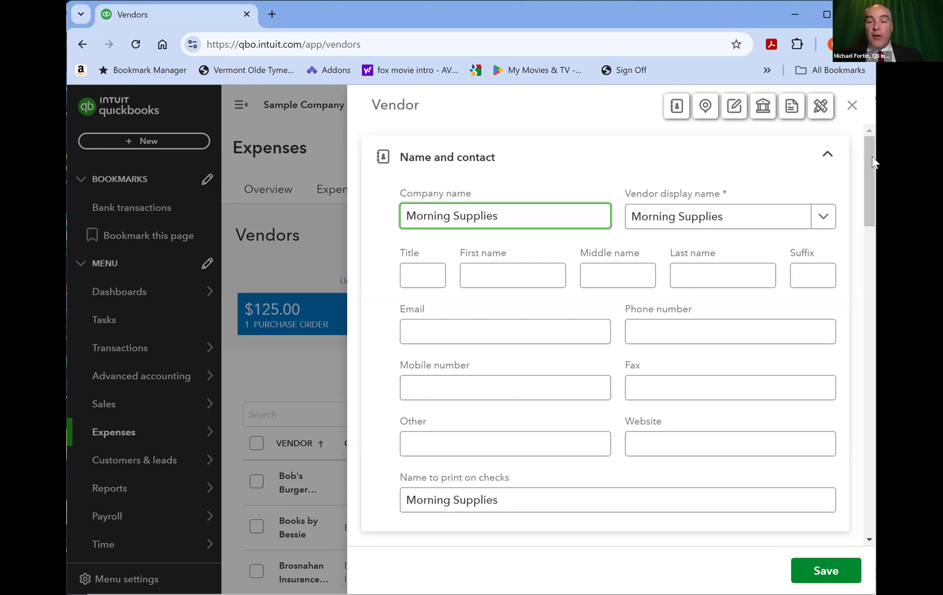
Examine the name, contact and address fields of the new vendor form
drag(871, 157, 872, 179)
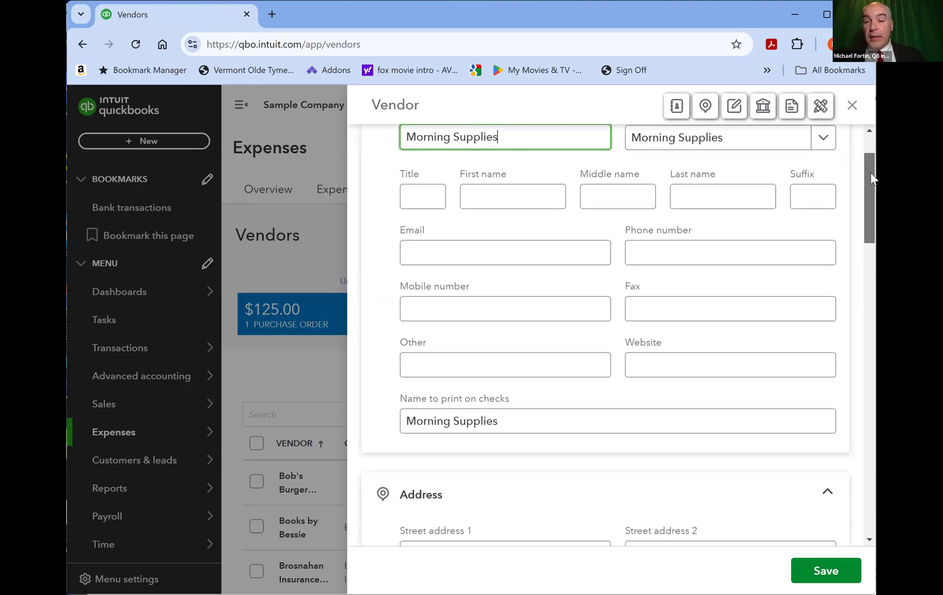
scroll(870, 178, down, 1)
scroll(871, 175, up, 2)
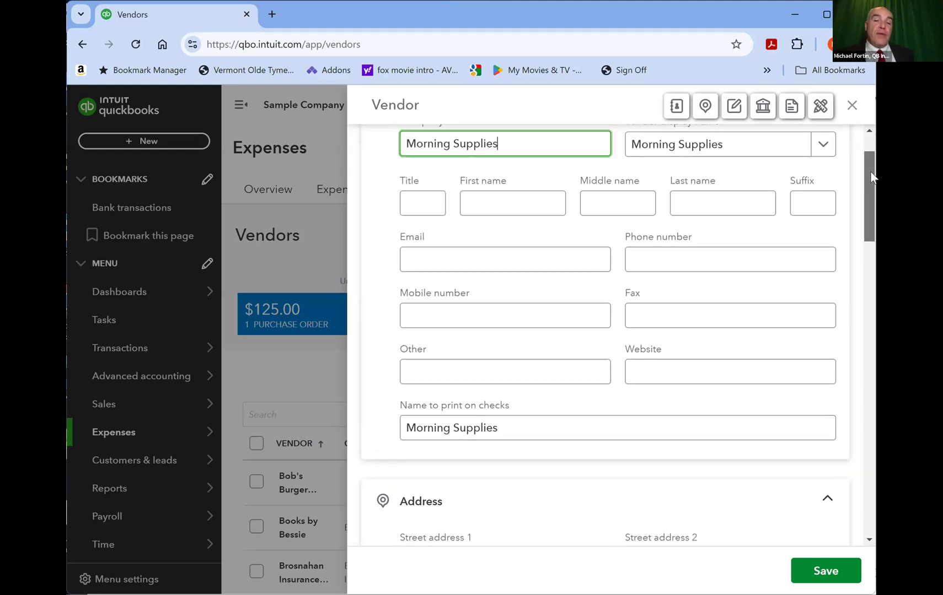
scroll(870, 168, up, 1)
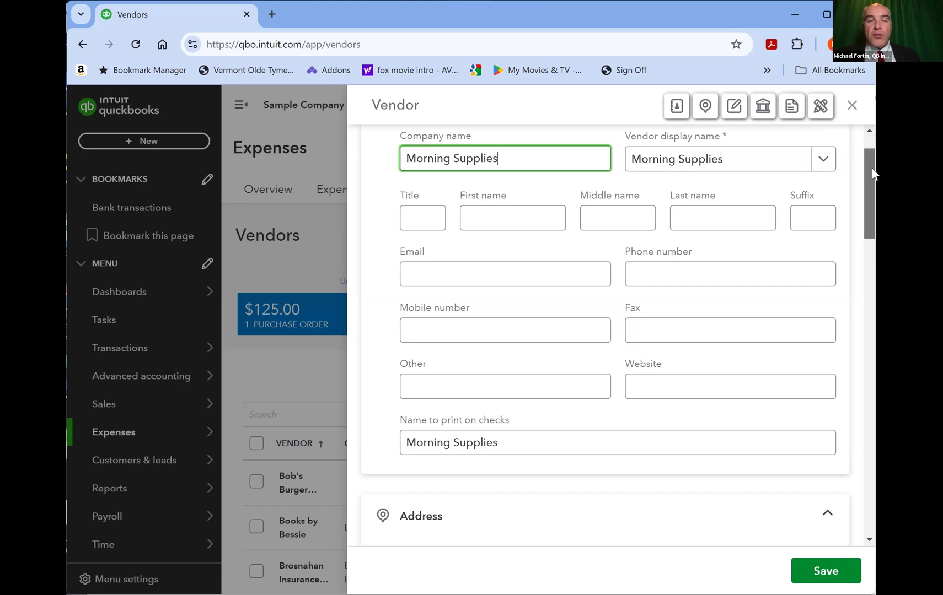
drag(872, 168, 872, 173)
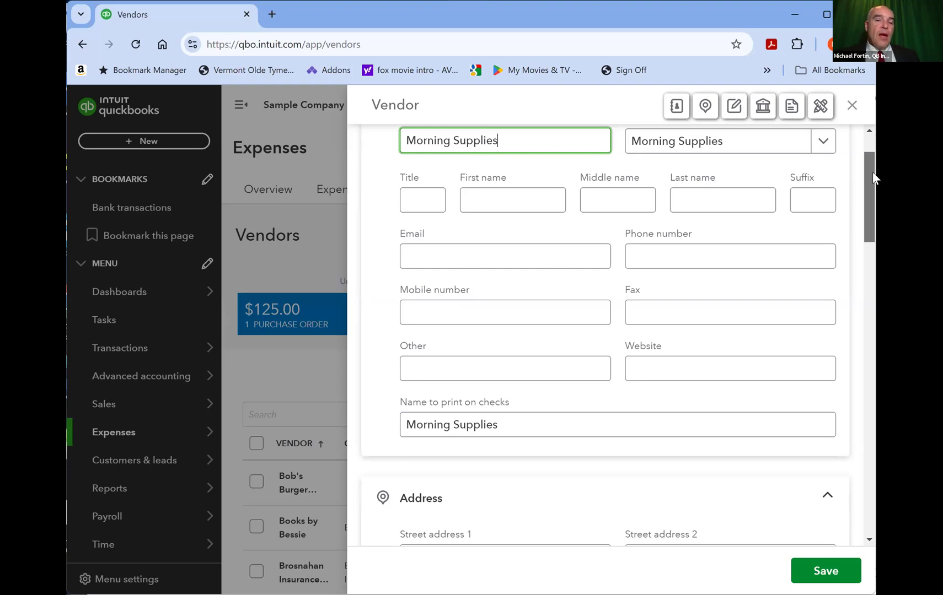
drag(873, 173, 867, 239)
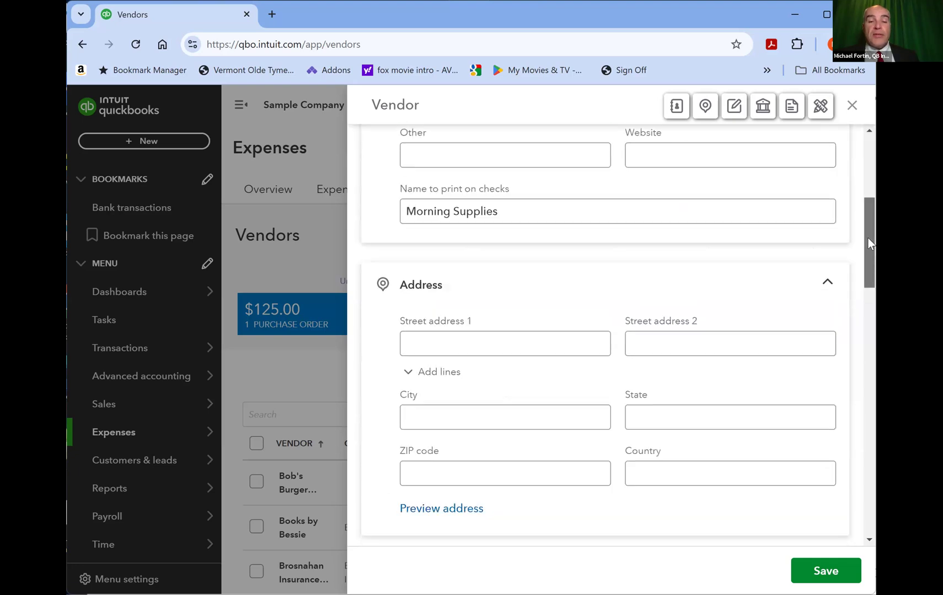
scroll(867, 238, down, 5)
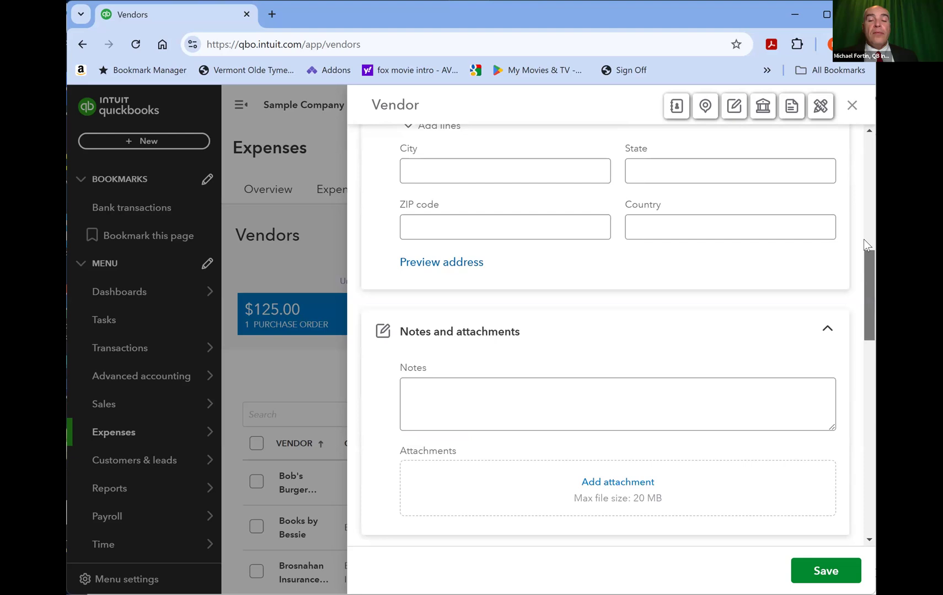
scroll(863, 239, up, 4)
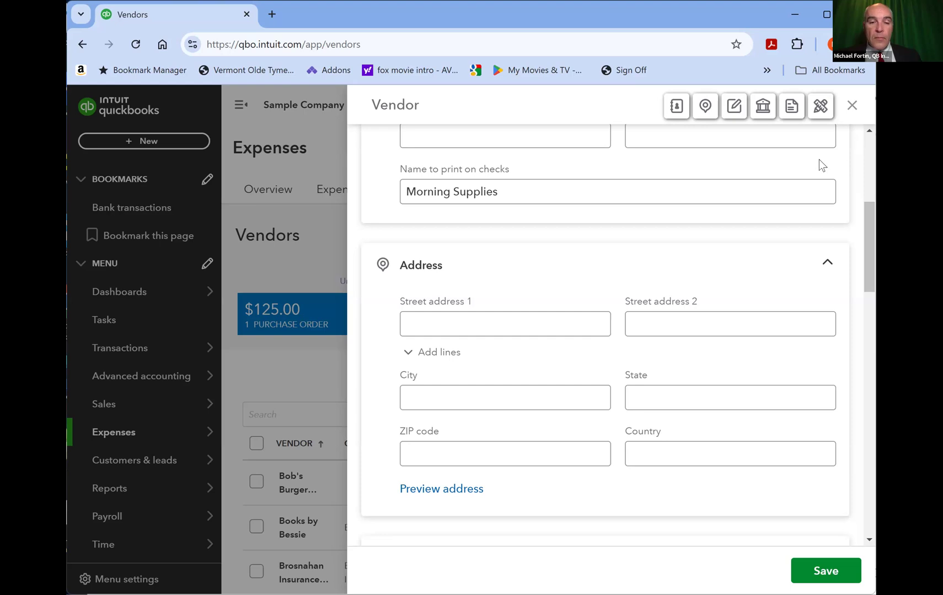
Examine the vendor form's notes and attachments, ACH payment, additional info and custom fields sections, including the default expense category
drag(873, 234, 861, 321)
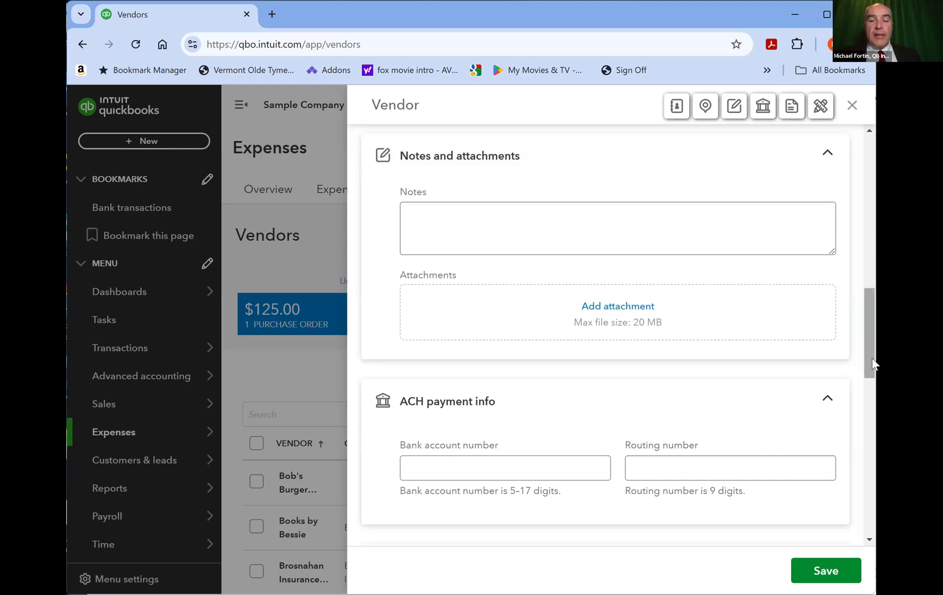
drag(871, 364, 856, 439)
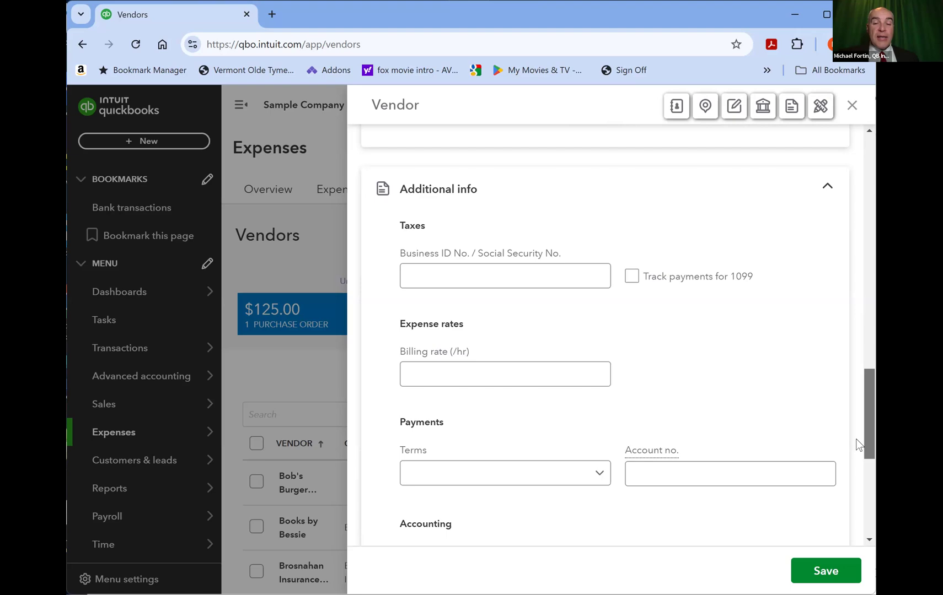
drag(855, 440, 833, 482)
scroll(833, 481, down, 1)
scroll(838, 484, up, 1)
scroll(854, 487, down, 1)
scroll(855, 486, down, 1)
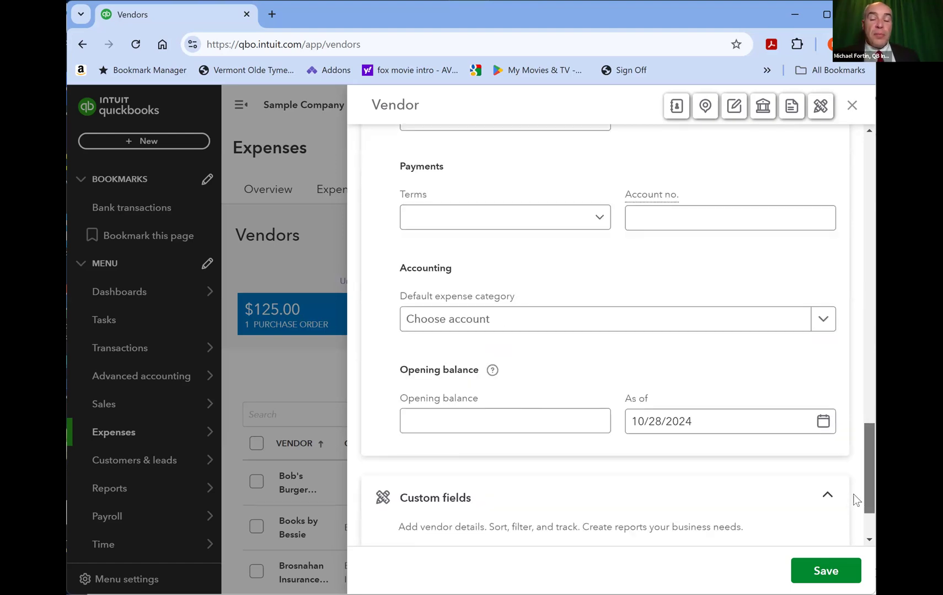
scroll(855, 493, up, 1)
scroll(855, 495, down, 1)
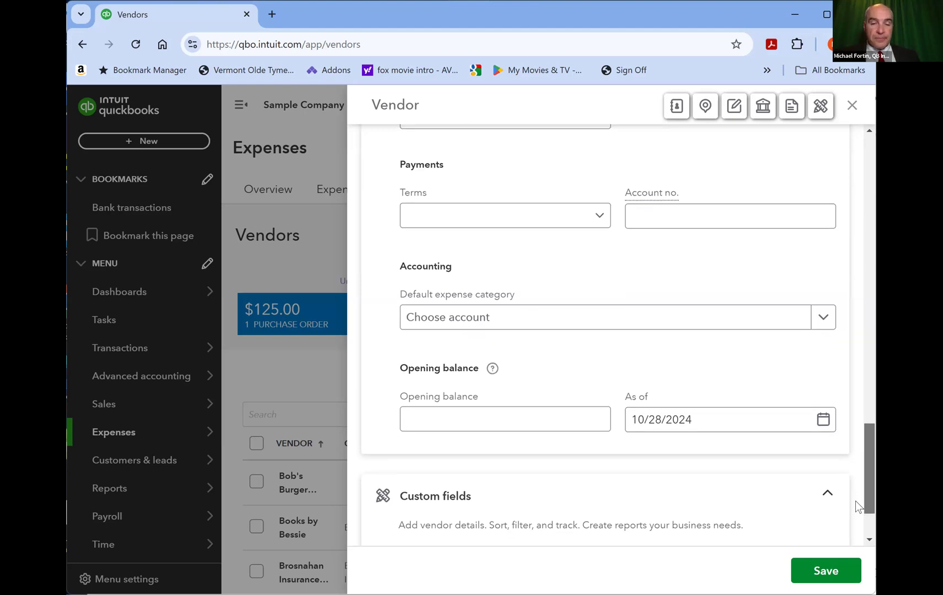
scroll(855, 501, down, 1)
scroll(862, 489, up, 1)
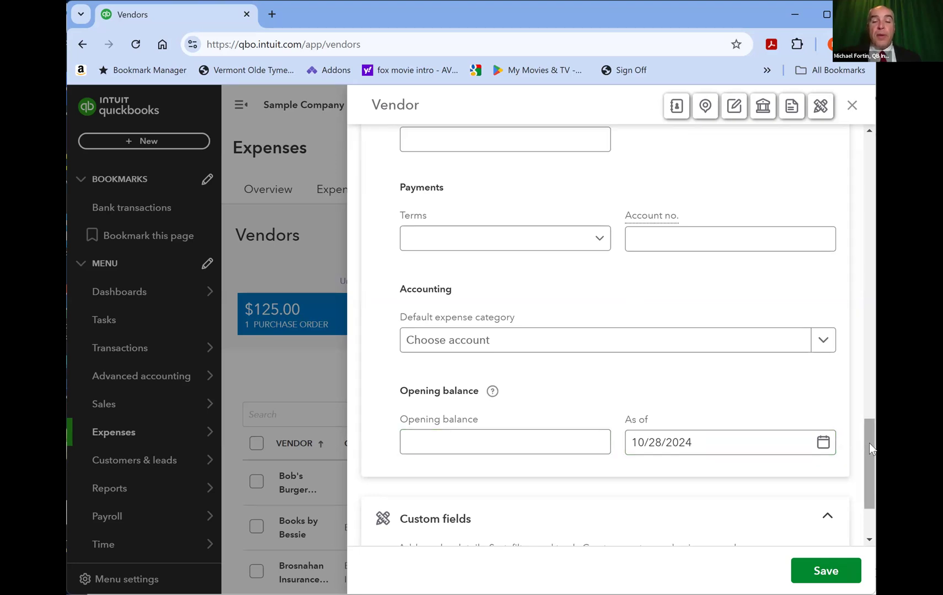
scroll(868, 450, down, 2)
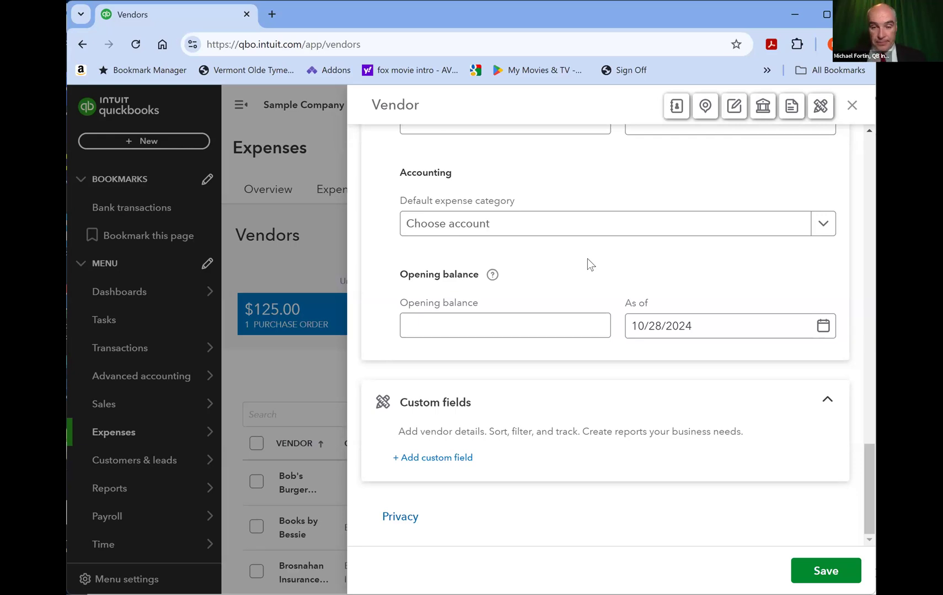
click(600, 226)
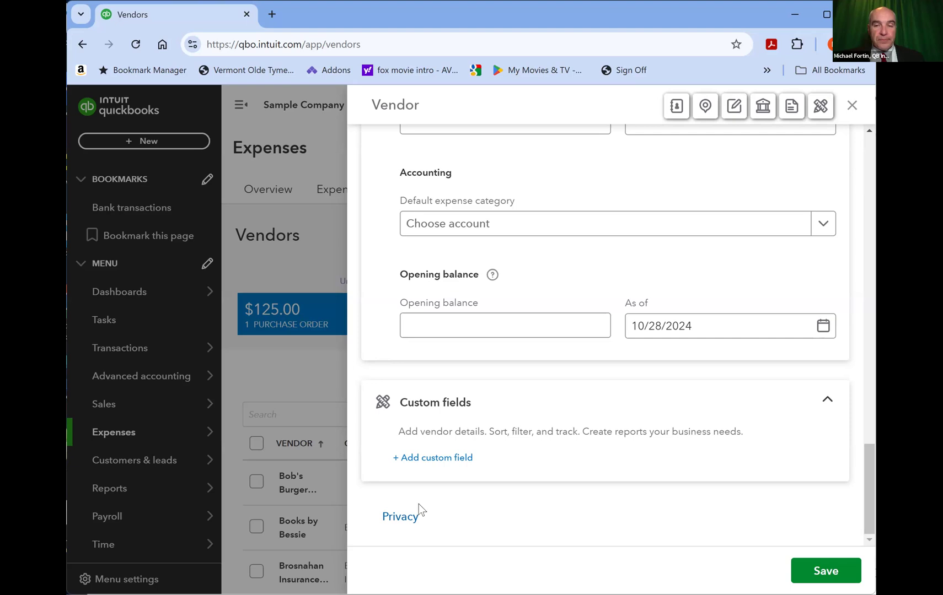
Jump to the form's Name and contact and Address sections, and look through the rest down to Custom fields
drag(868, 491, 880, 154)
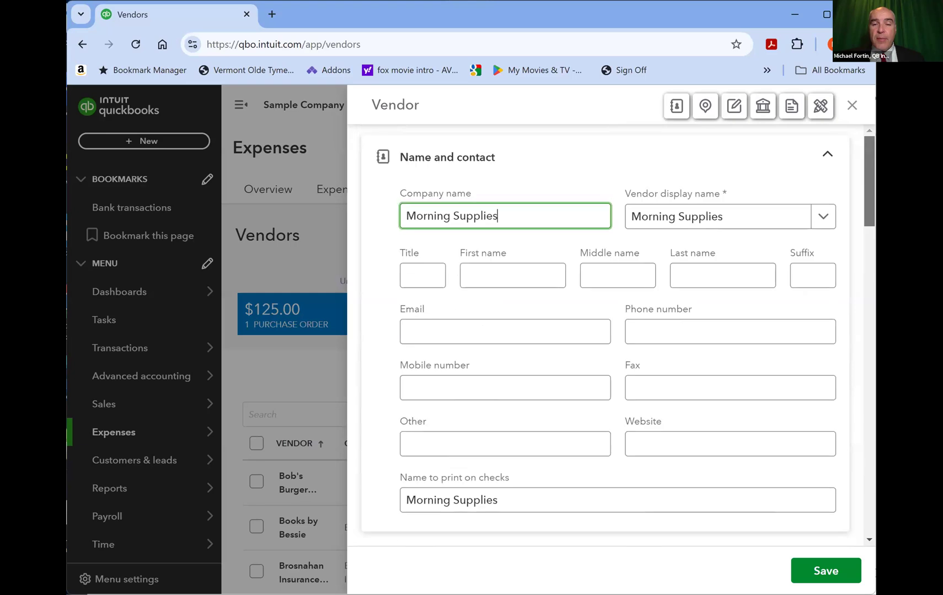
click(676, 107)
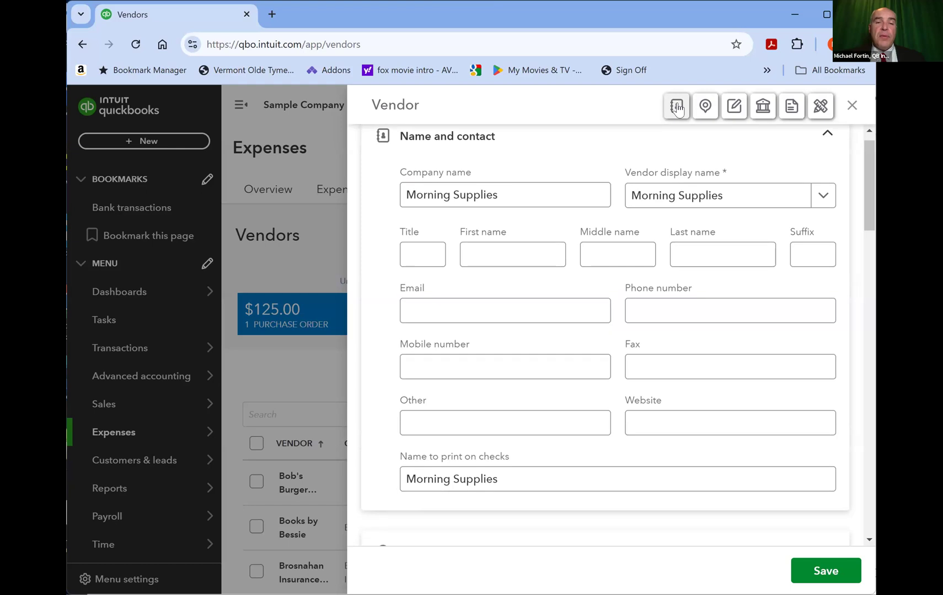
click(705, 108)
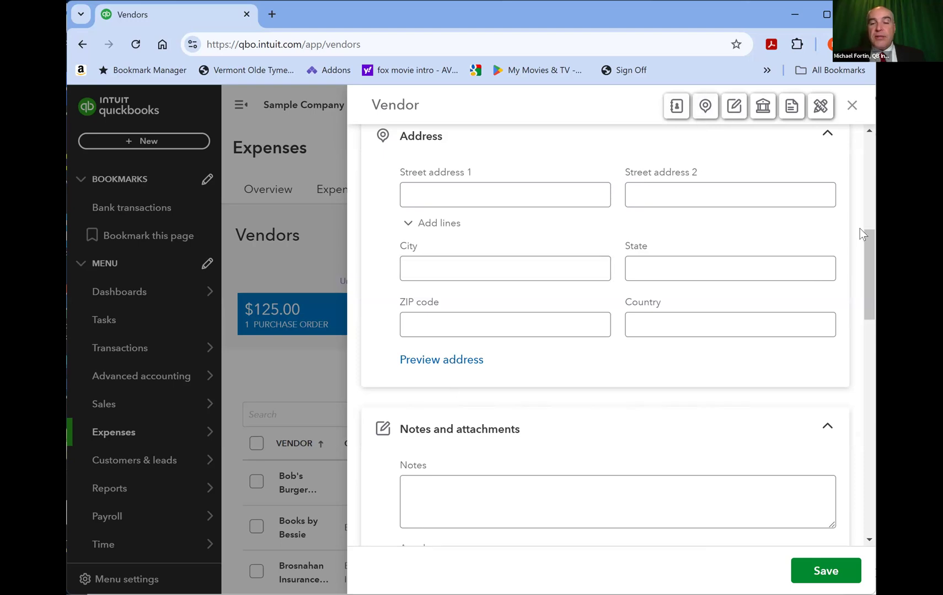
scroll(866, 245, down, 4)
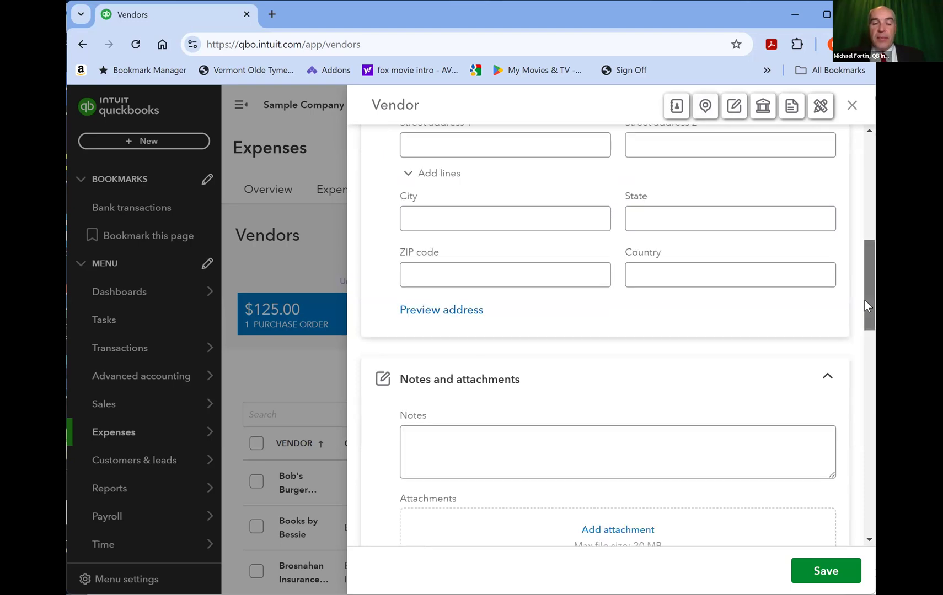
drag(869, 356, 869, 511)
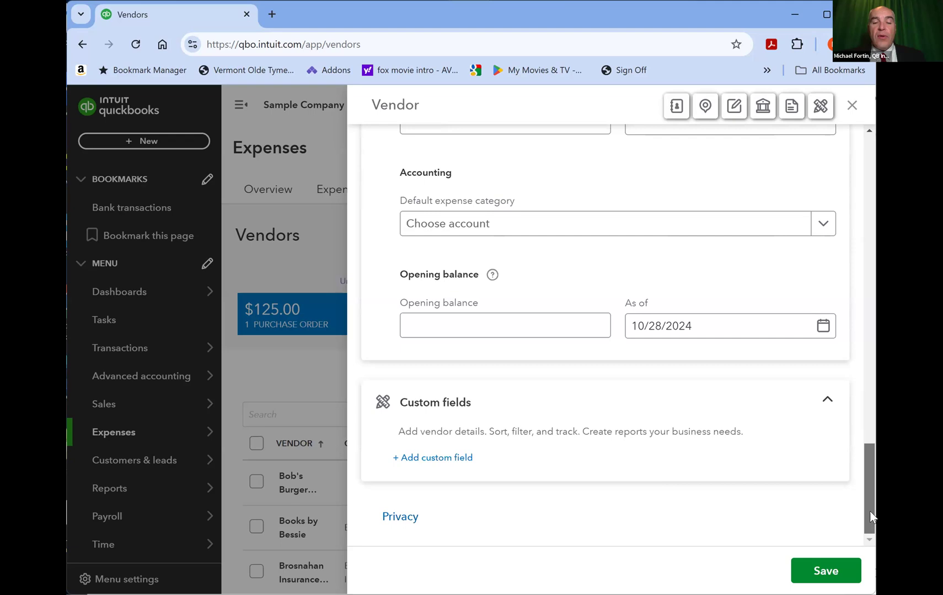
drag(868, 458, 863, 136)
Save the Morning Supplies vendor and return to the full Vendors list
click(535, 222)
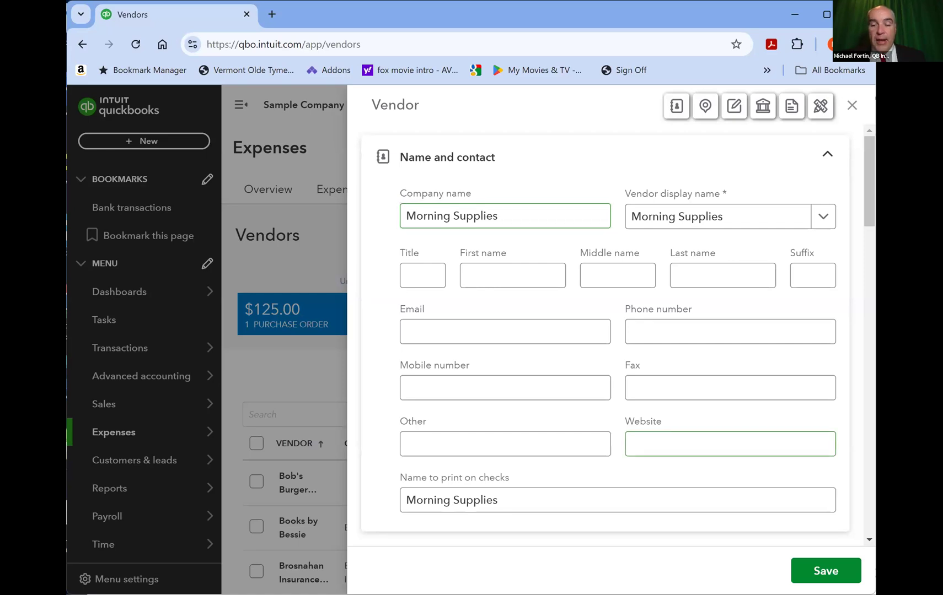
click(825, 570)
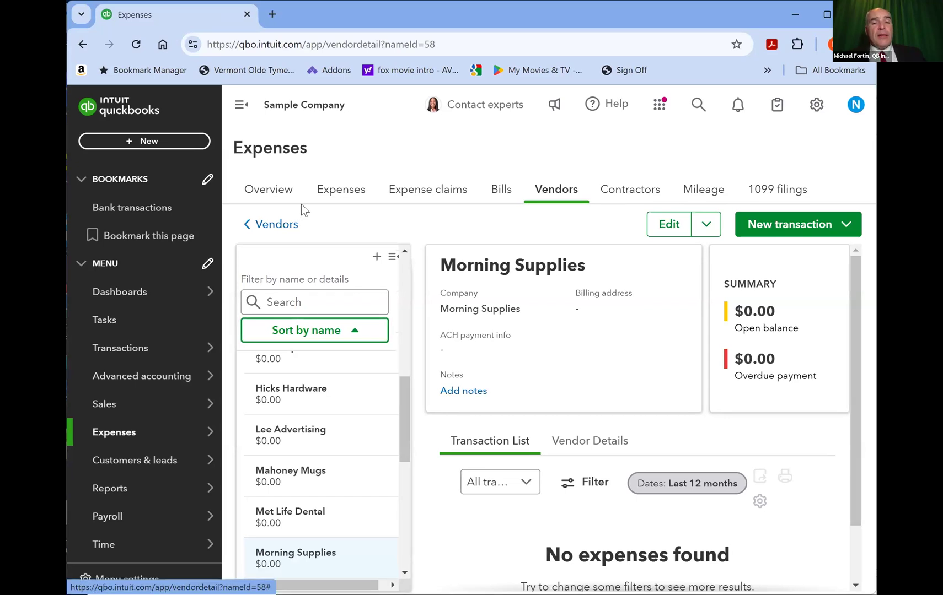
click(271, 226)
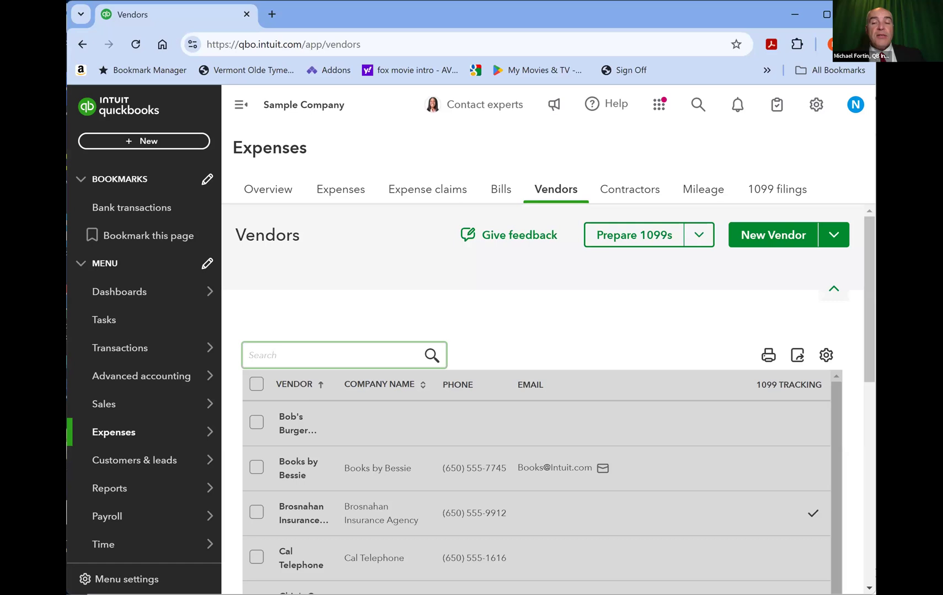
Find the Morning Supplies entry in the Vendors list
scroll(868, 247, down, 1)
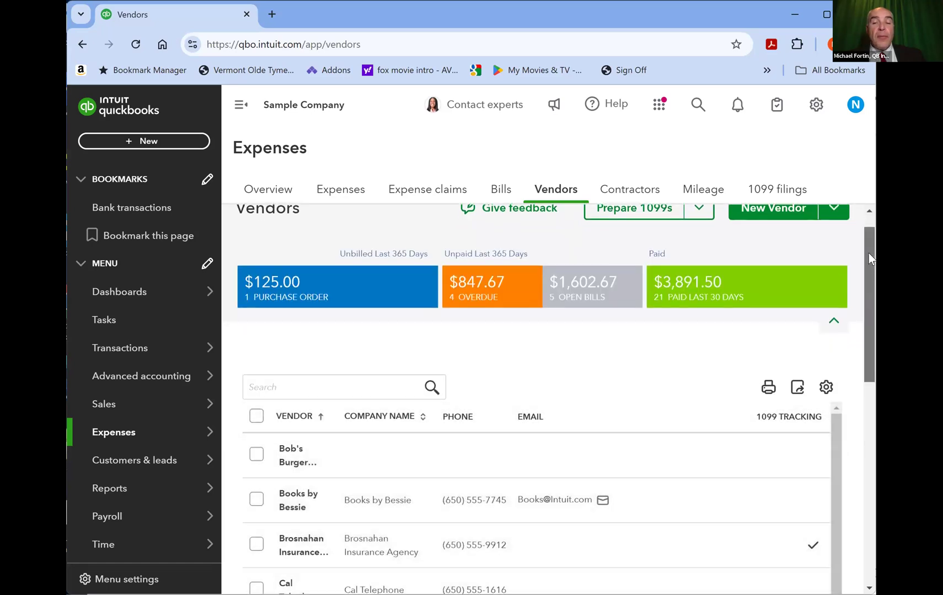
drag(868, 254, 866, 440)
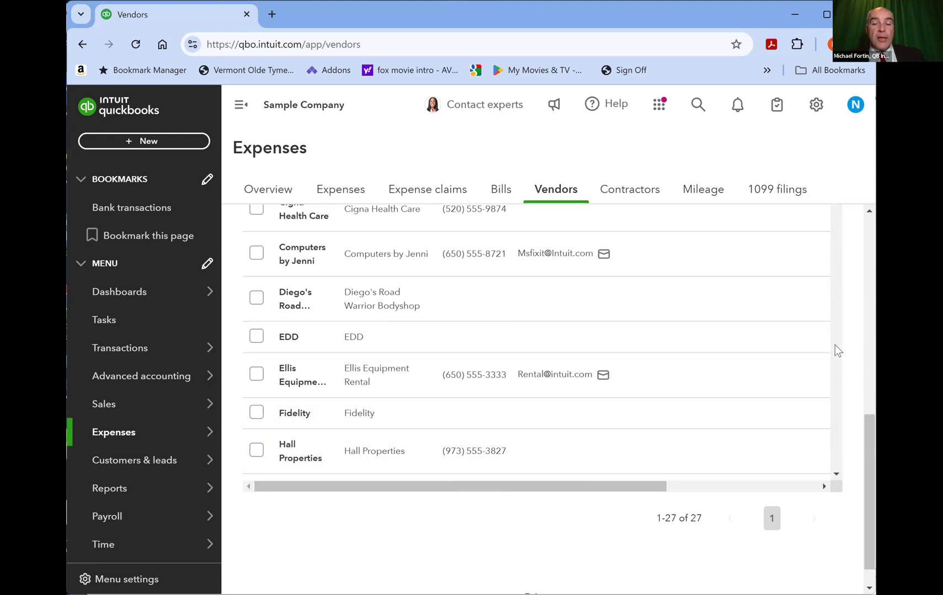
scroll(837, 351, down, 5)
scroll(835, 339, up, 1)
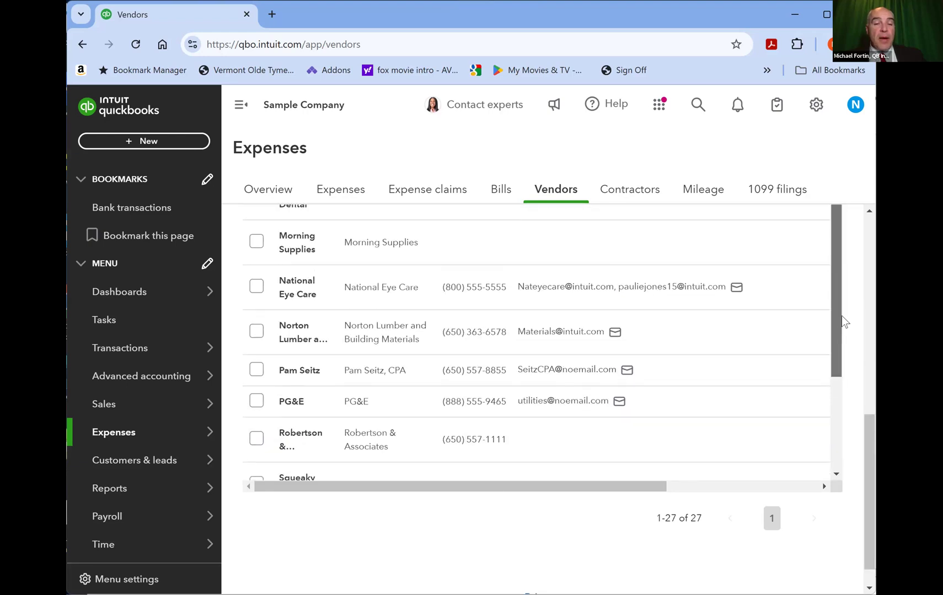
scroll(838, 311, up, 2)
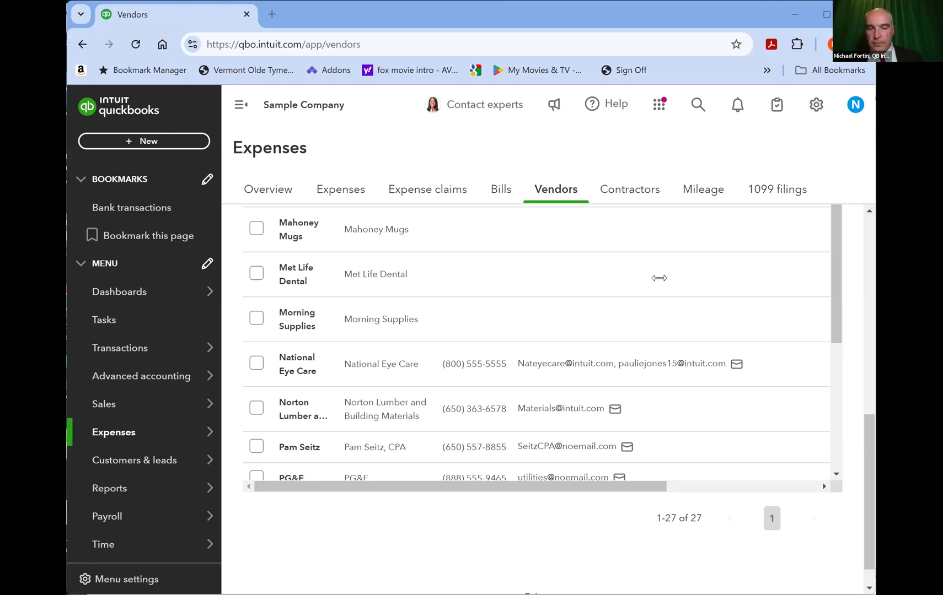
scroll(739, 252, up, 1)
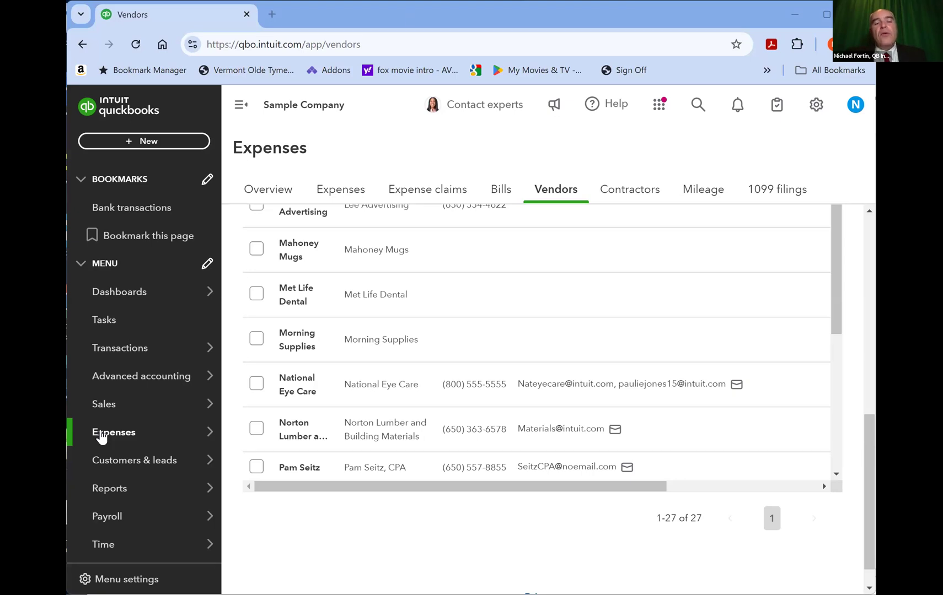
Reopen the Vendors list under Expenses and look over the vendor entries and their contact columns
mouse_move(102, 437)
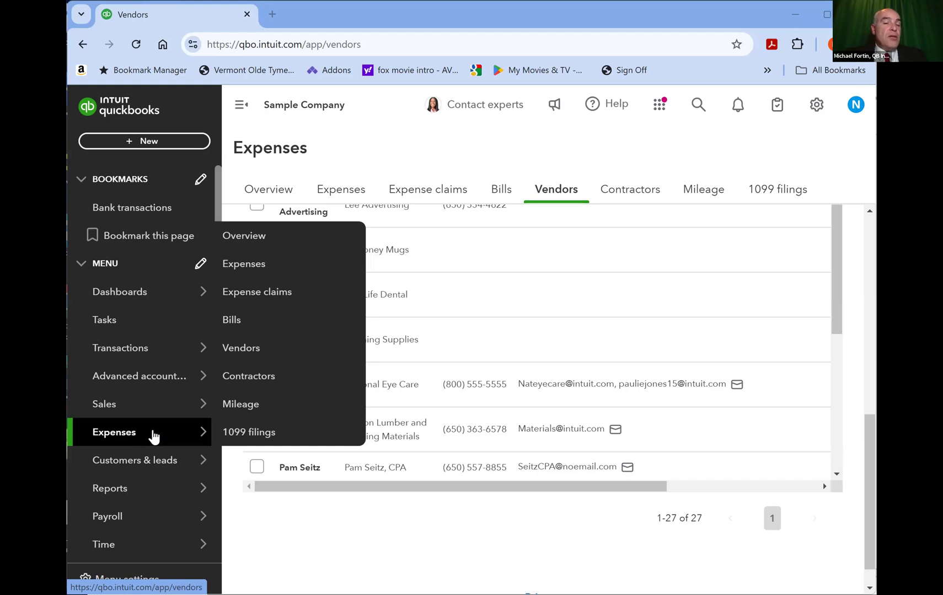
click(253, 352)
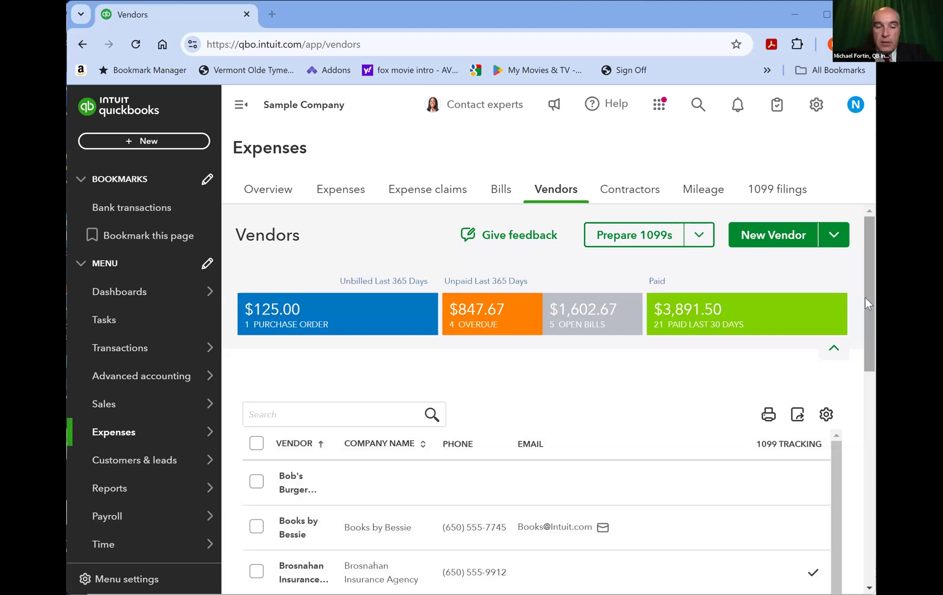
drag(864, 297, 867, 351)
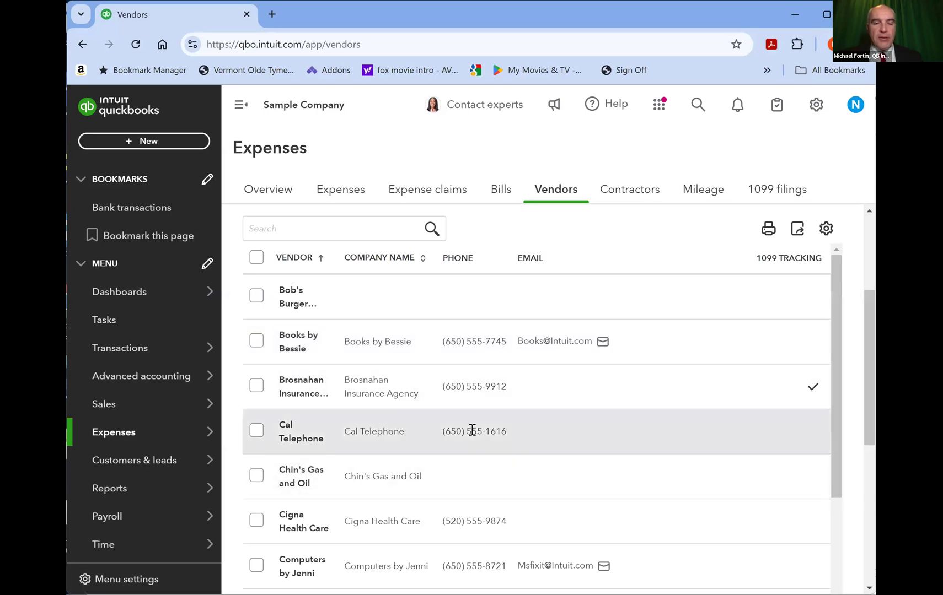
scroll(481, 251, down, 1)
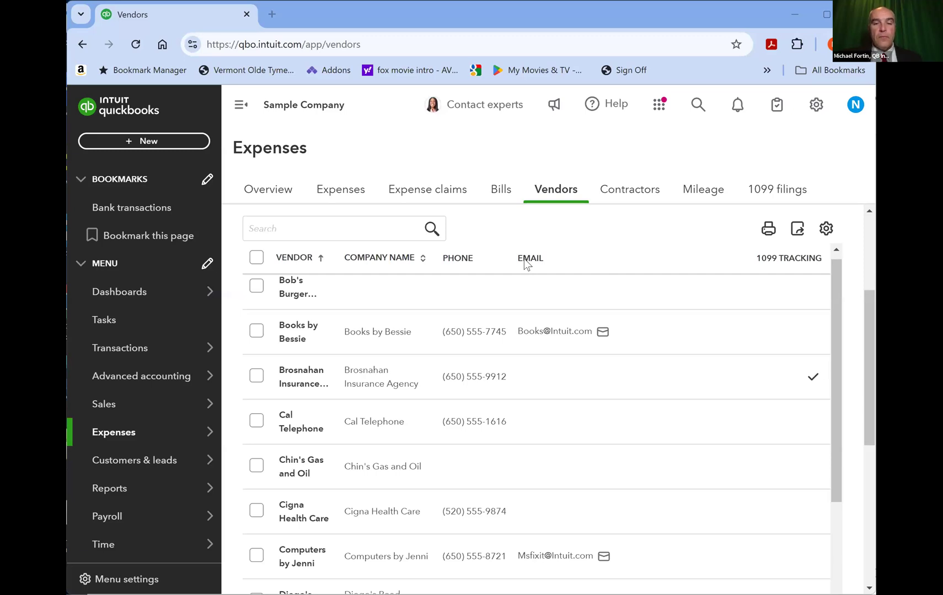
Switch to the PowerPoint presentation and advance to the Activating Class Tracking slide
key(alt+Tab)
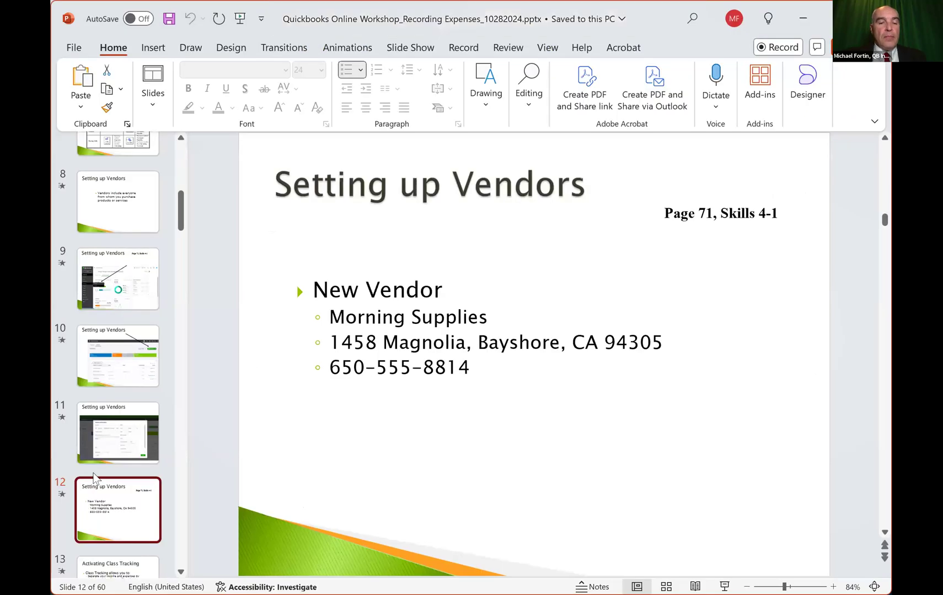
key(Down)
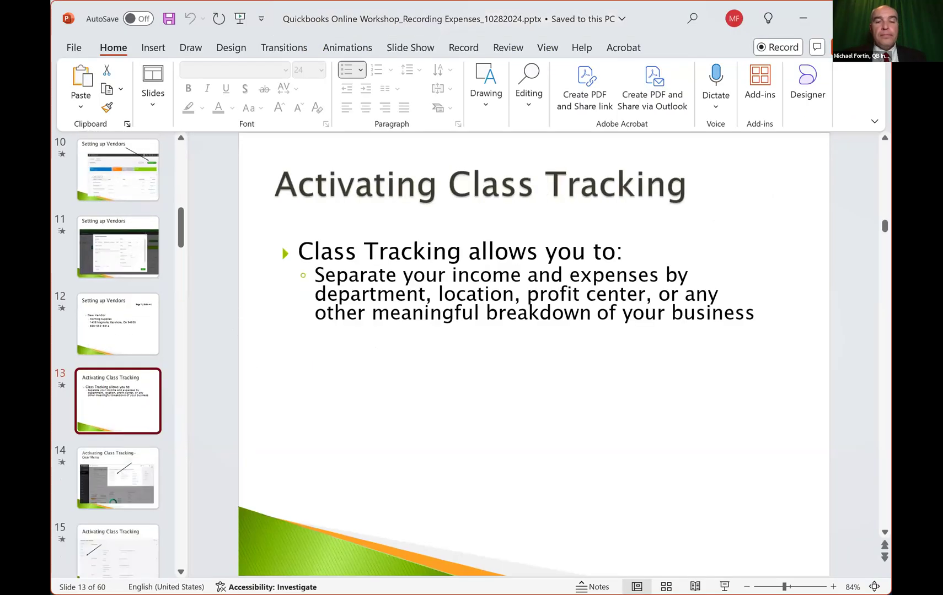
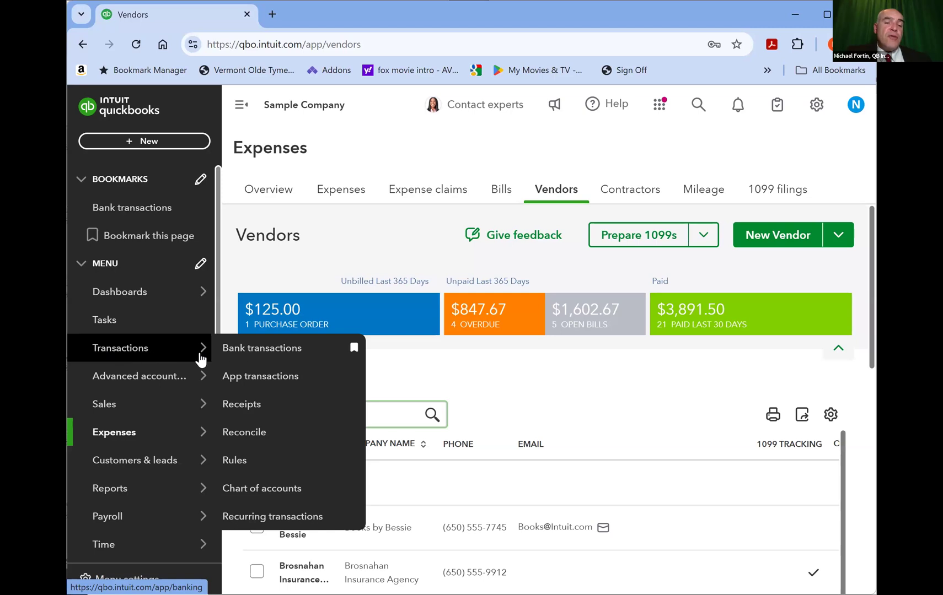
Open the Checking account's bank register from Bank transactions and dismiss the Register basics tour
click(253, 353)
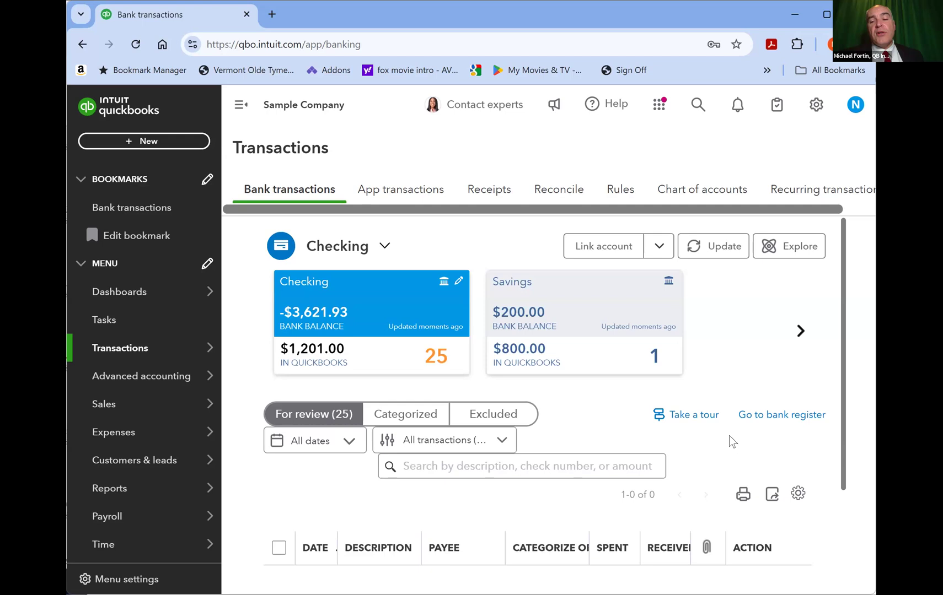
click(789, 419)
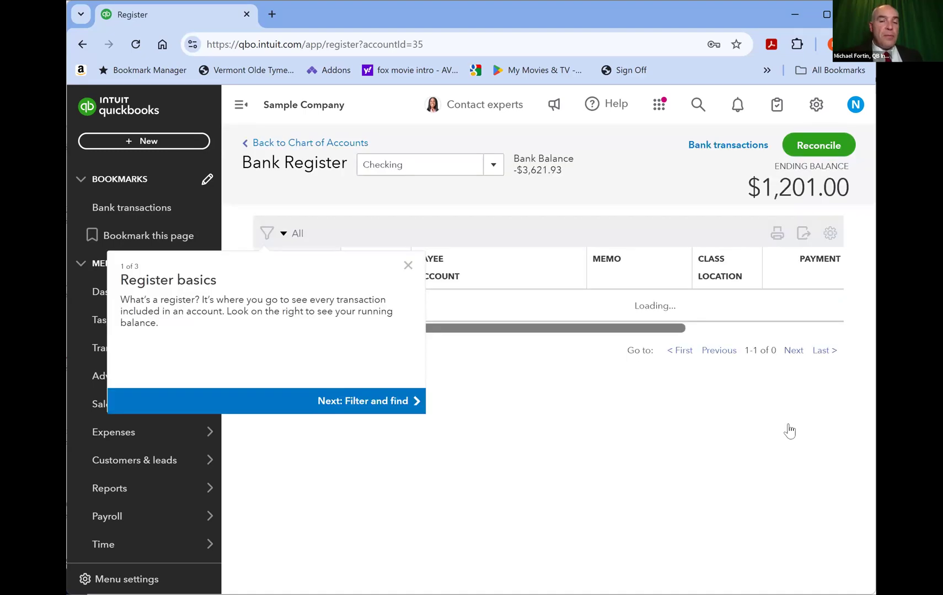
click(407, 302)
click(451, 165)
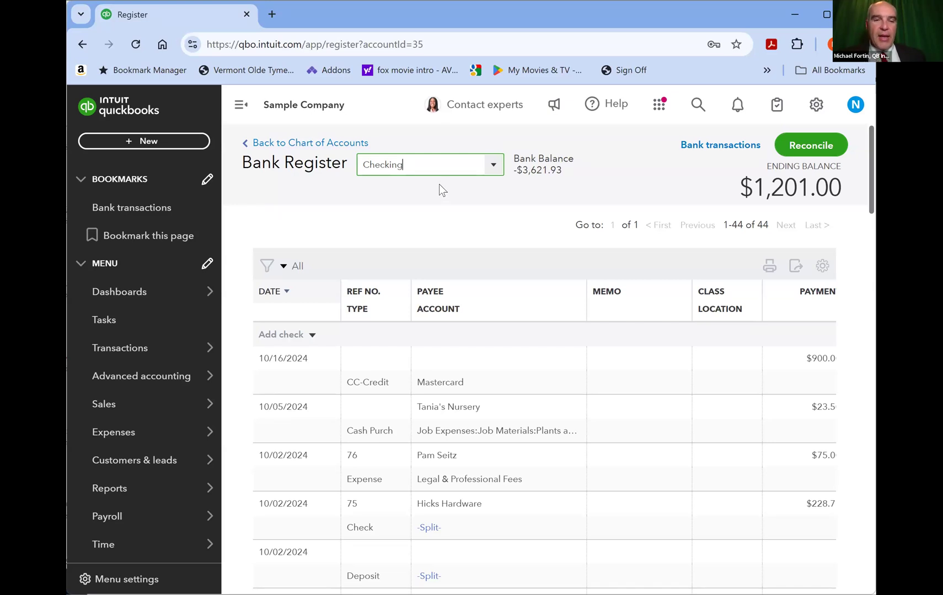
scroll(448, 157, down, 1)
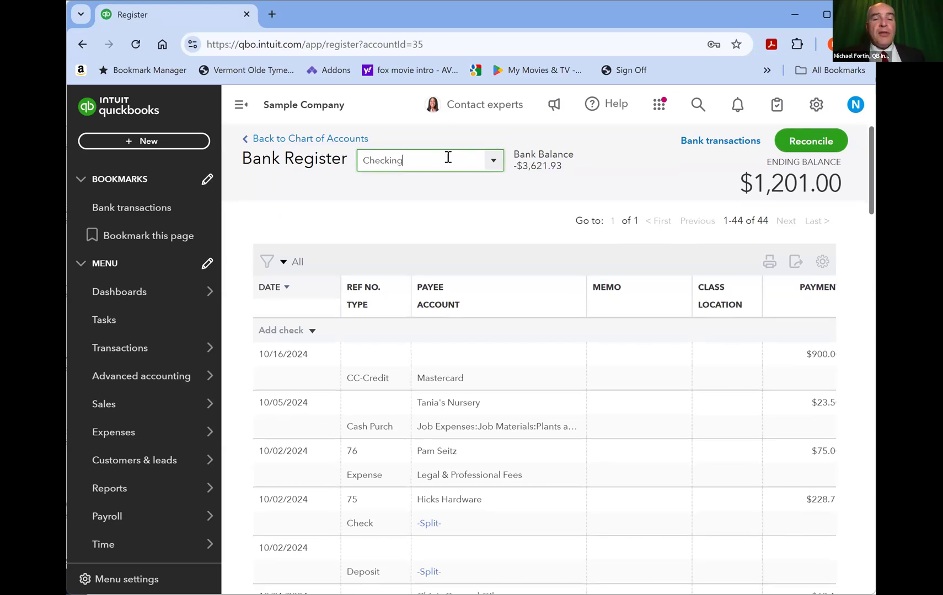
scroll(450, 172, up, 1)
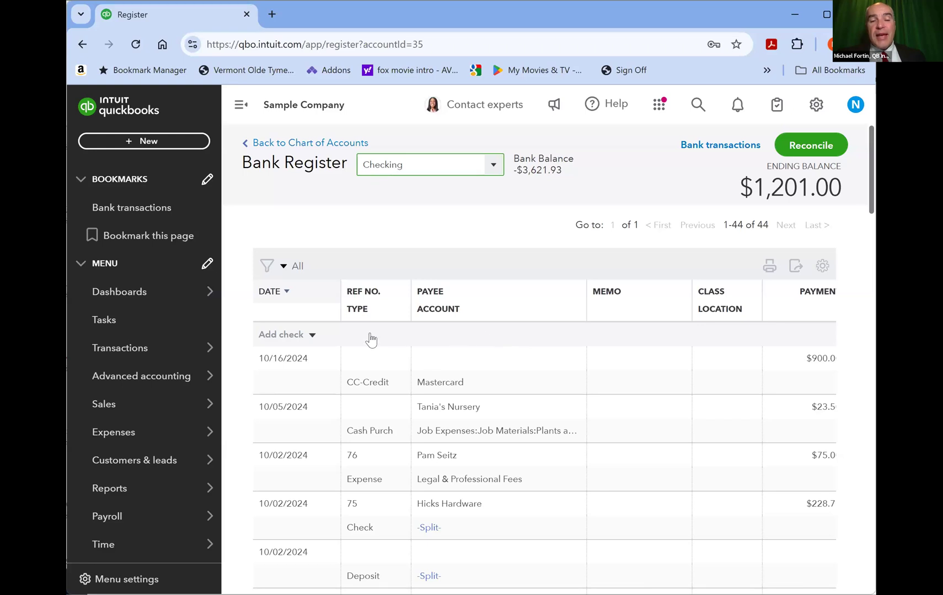
Start a new check in the Checking register with payee Morning Supplies and memo Office Chair
click(311, 336)
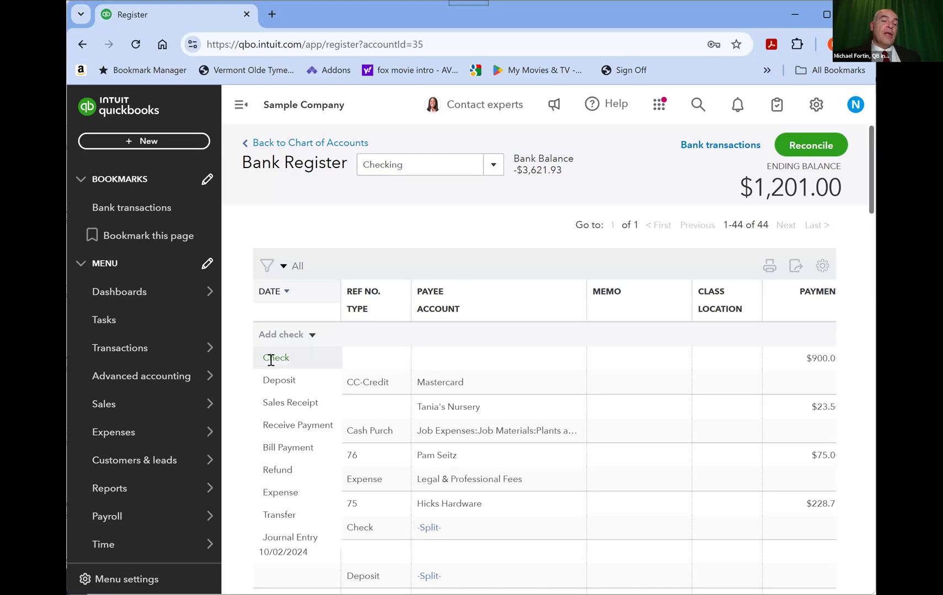
click(270, 358)
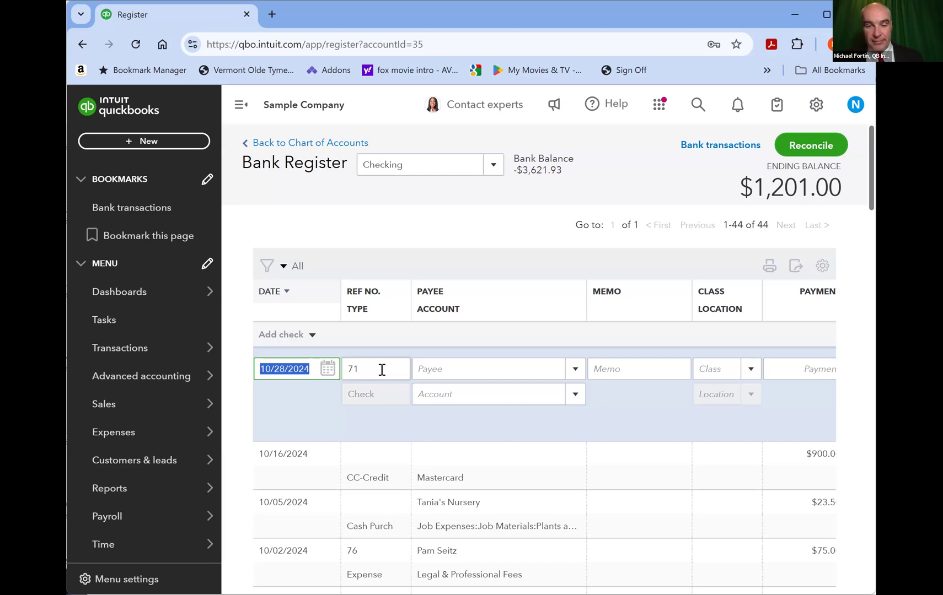
click(480, 364)
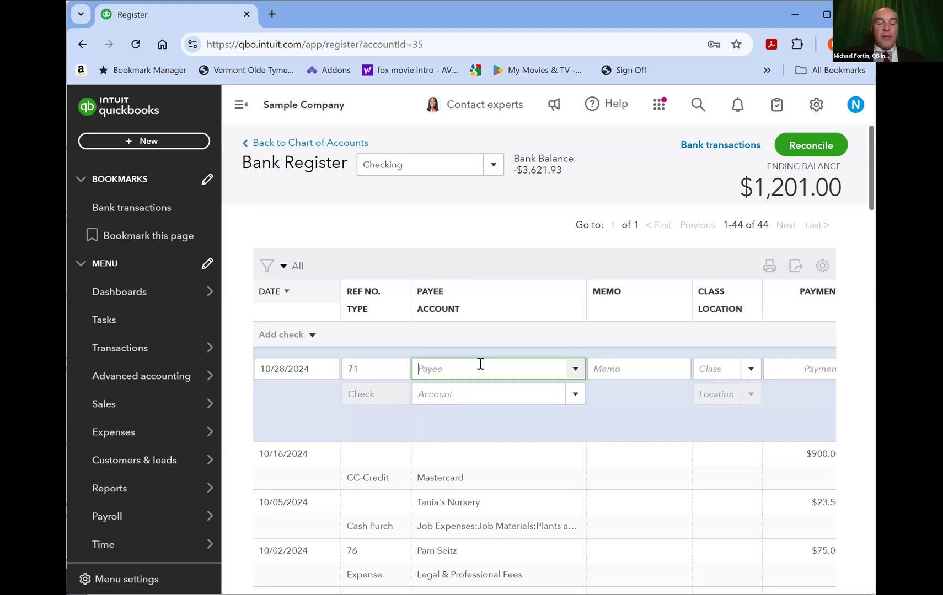
text(Morning Supplies)
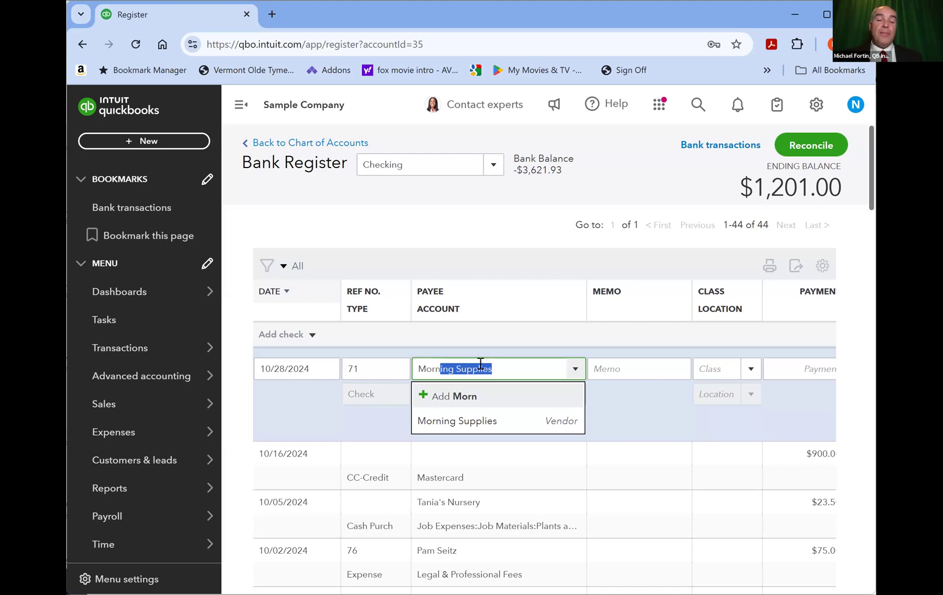
click(465, 422)
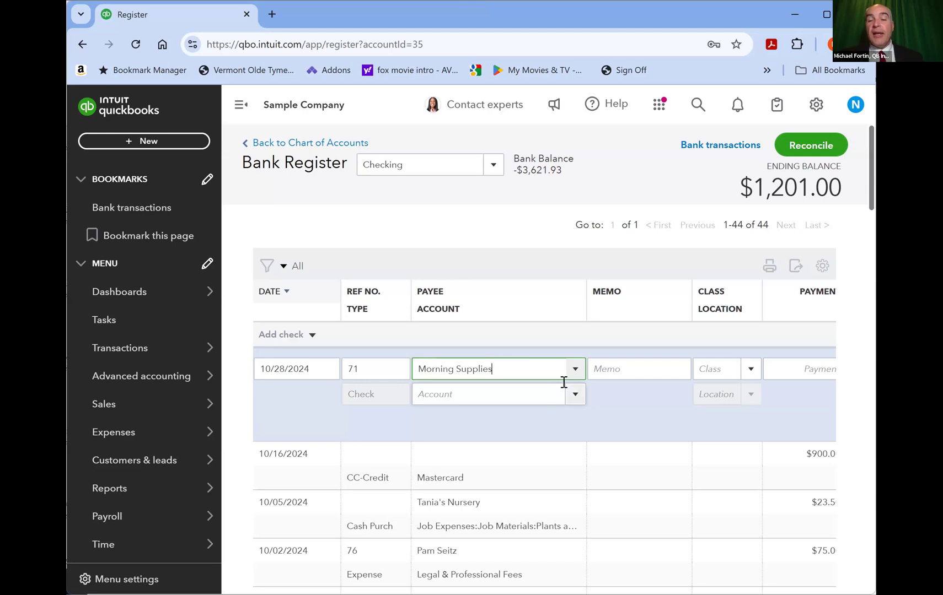
click(637, 368)
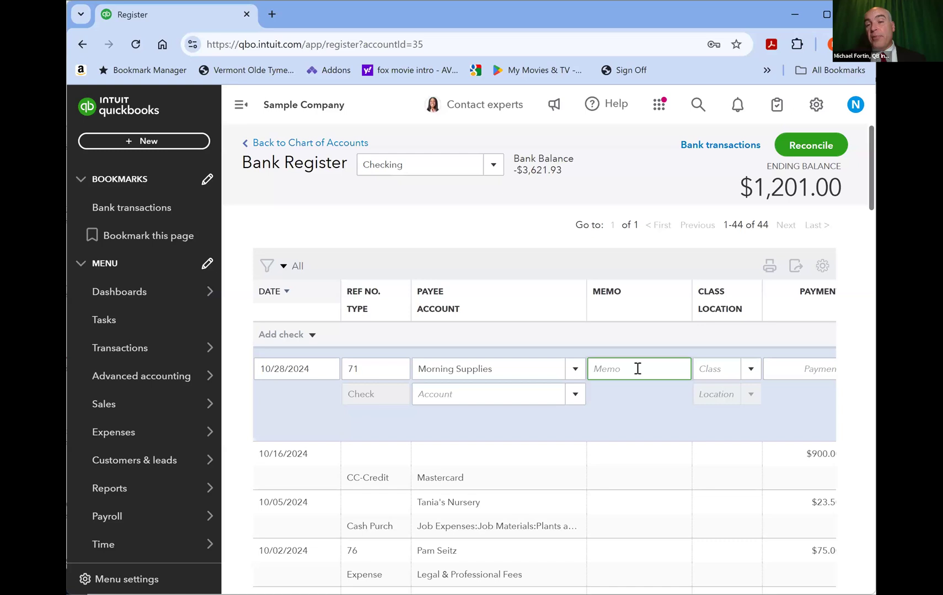
text(Office )
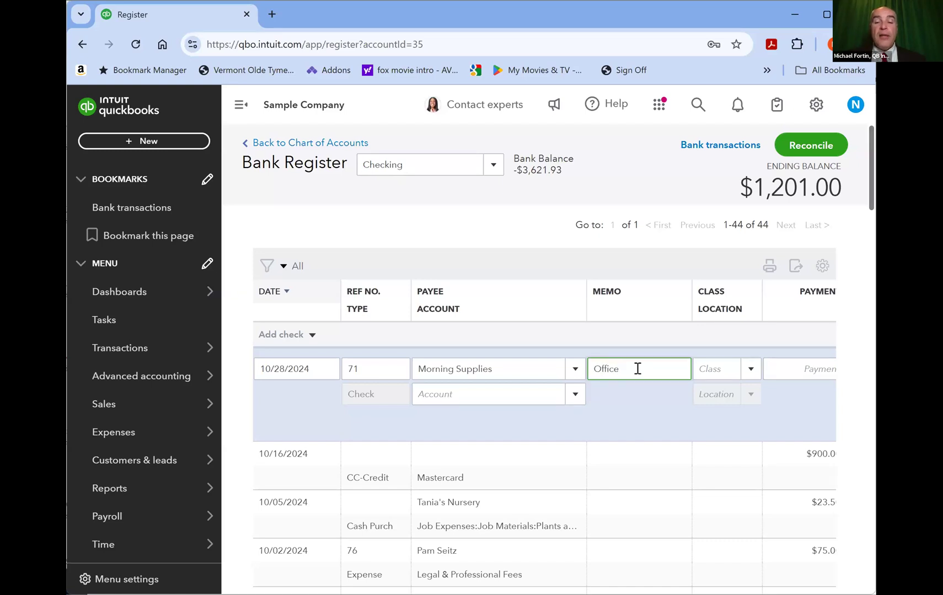
text(Chair)
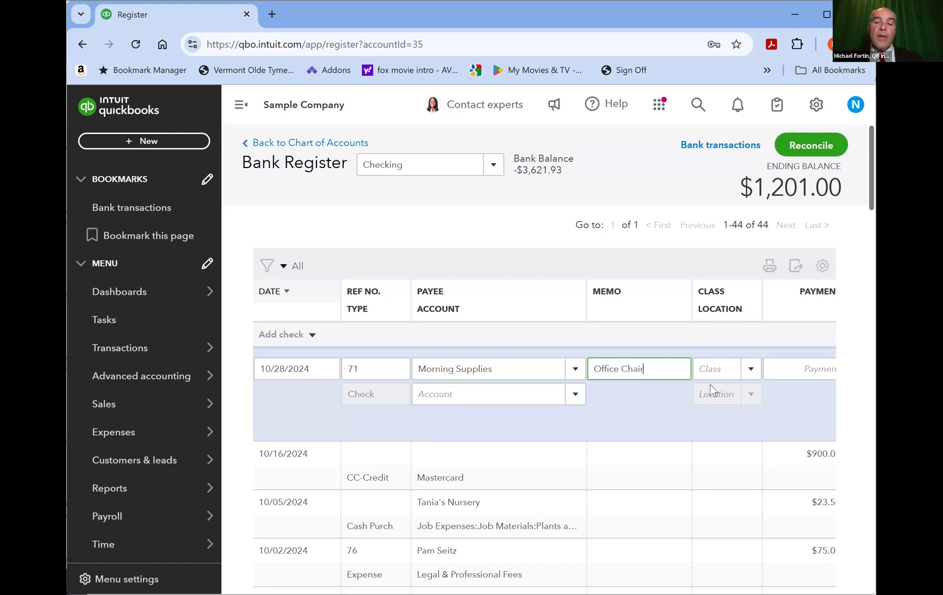
Create a new class named Portland and assign it to the Morning Supplies check
click(750, 370)
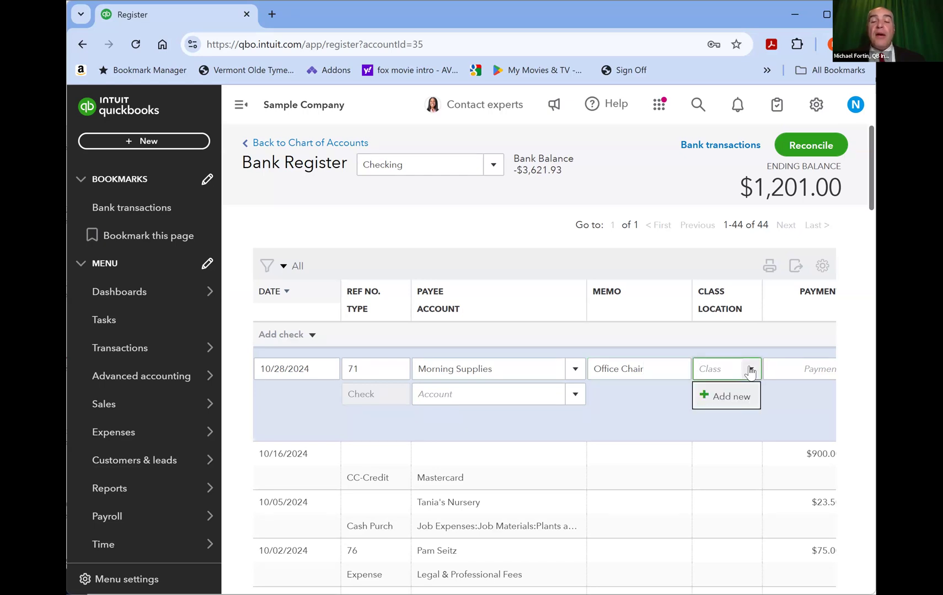
click(750, 370)
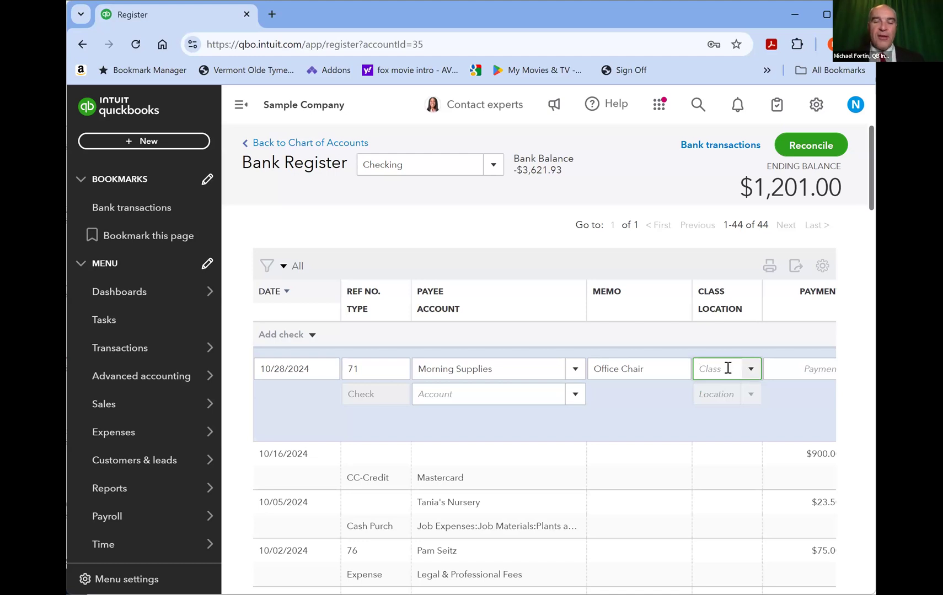
text(Portland)
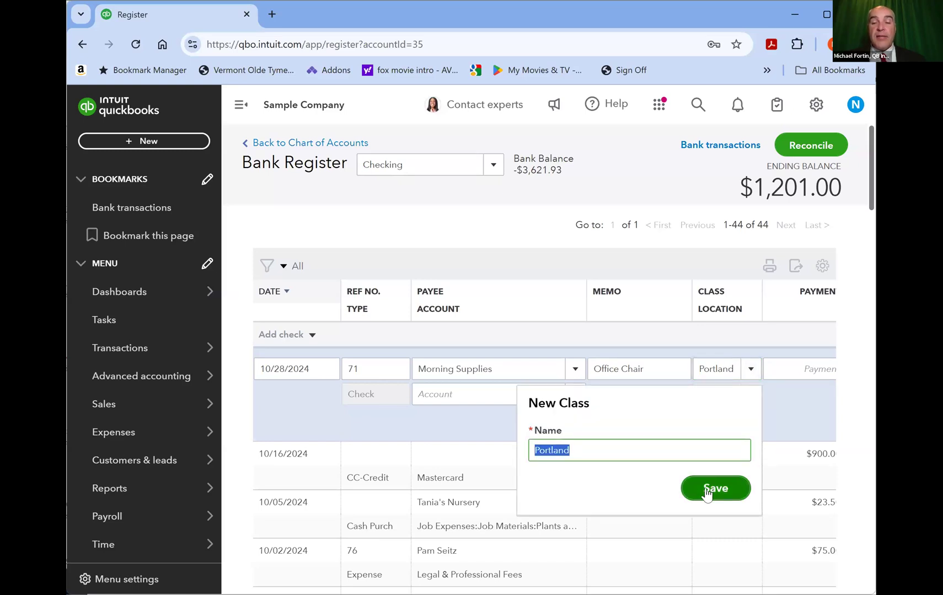
click(707, 492)
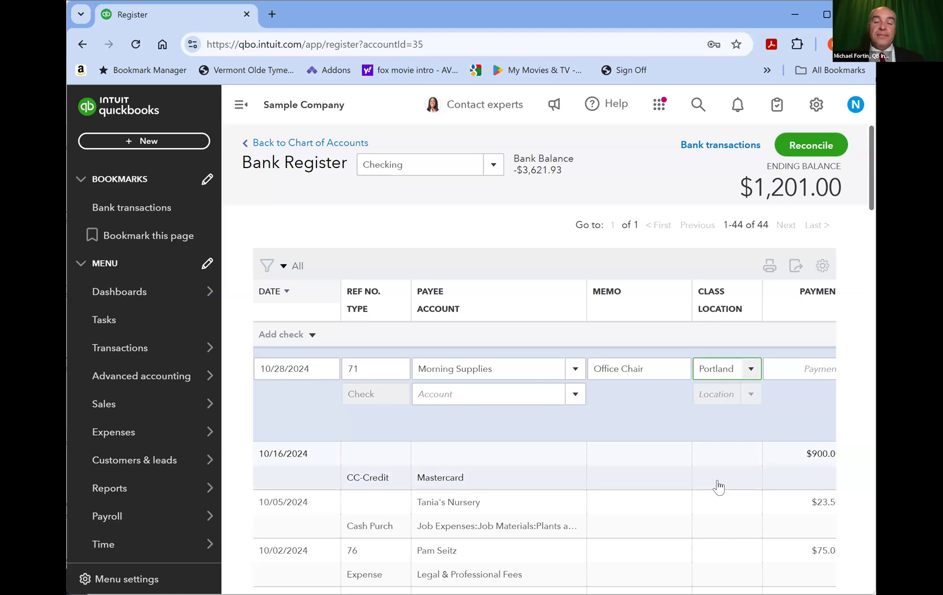
Enter a payment amount of 200 for the Morning Supplies check
click(774, 374)
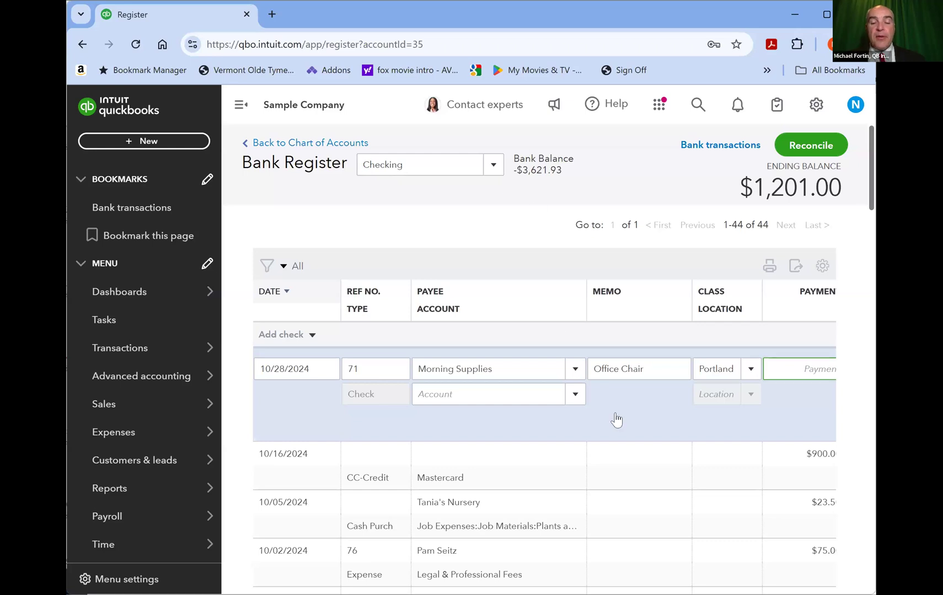
click(793, 372)
text(200)
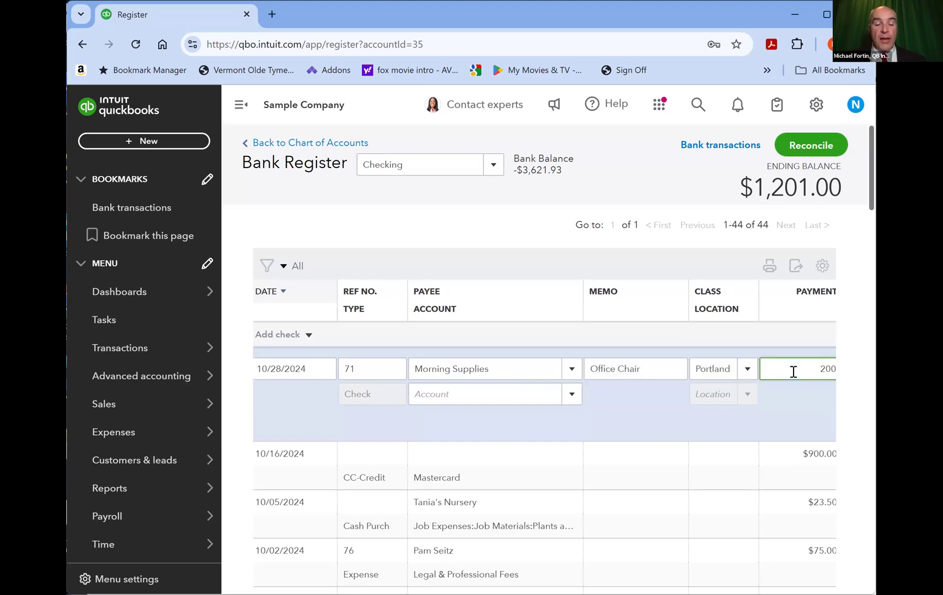
key(Tab)
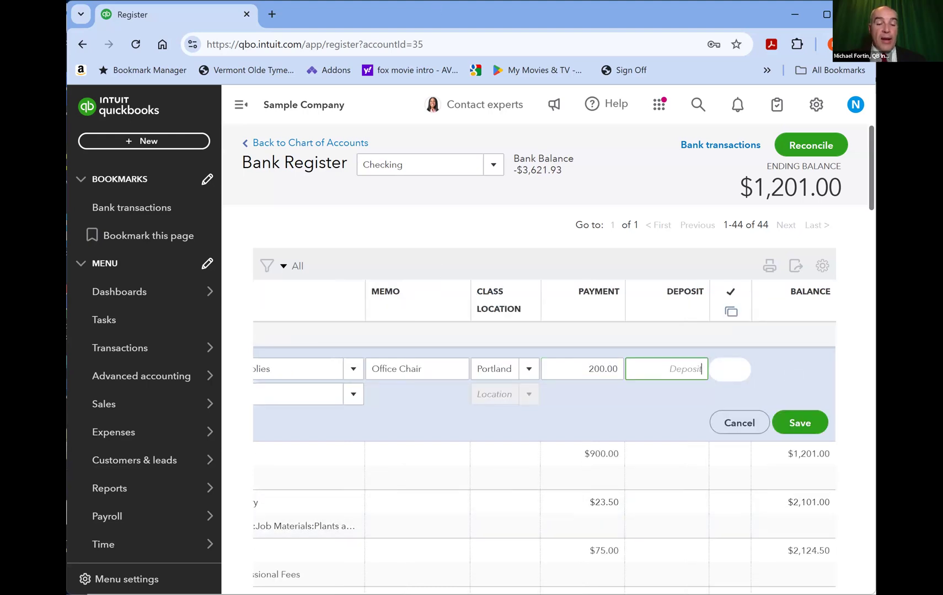
Assign the Morning Supplies check to the Office Expenses account
drag(485, 593, 255, 594)
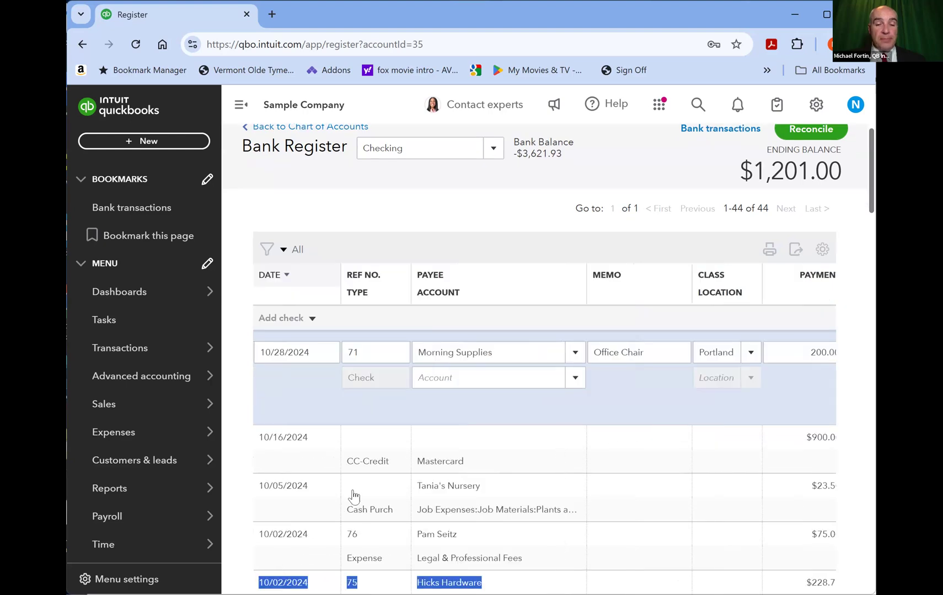
click(575, 380)
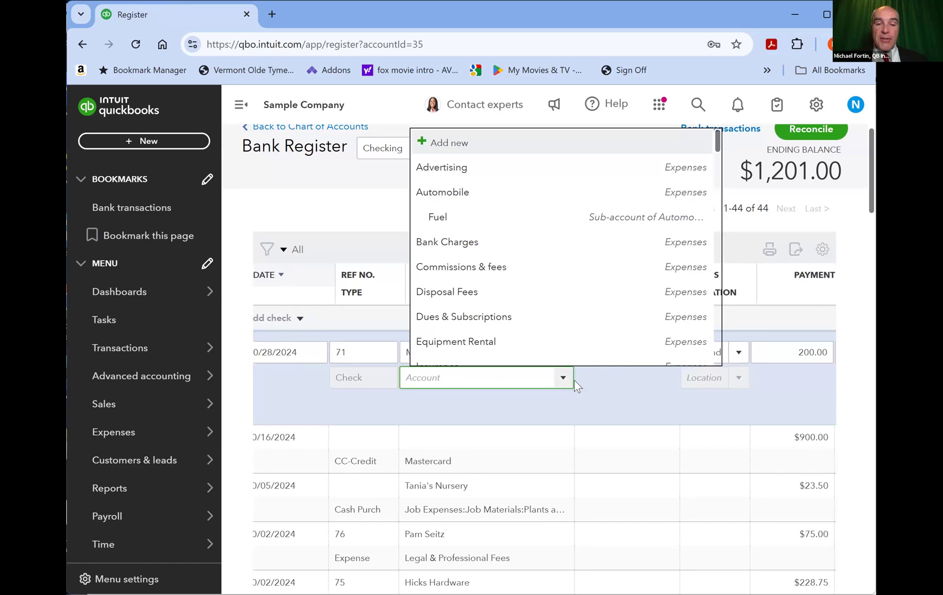
scroll(574, 379, right, 5)
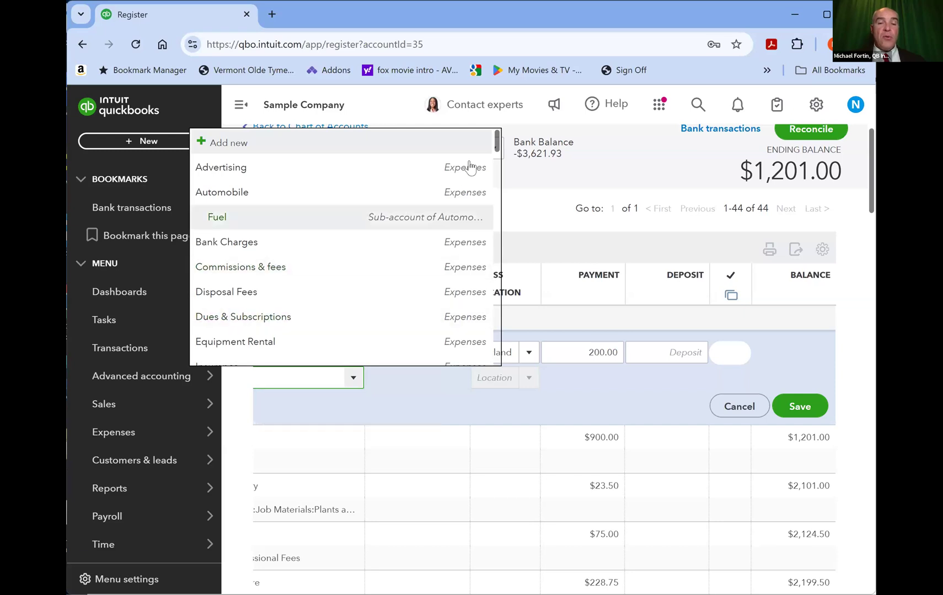
drag(498, 148, 485, 226)
scroll(331, 221, up, 1)
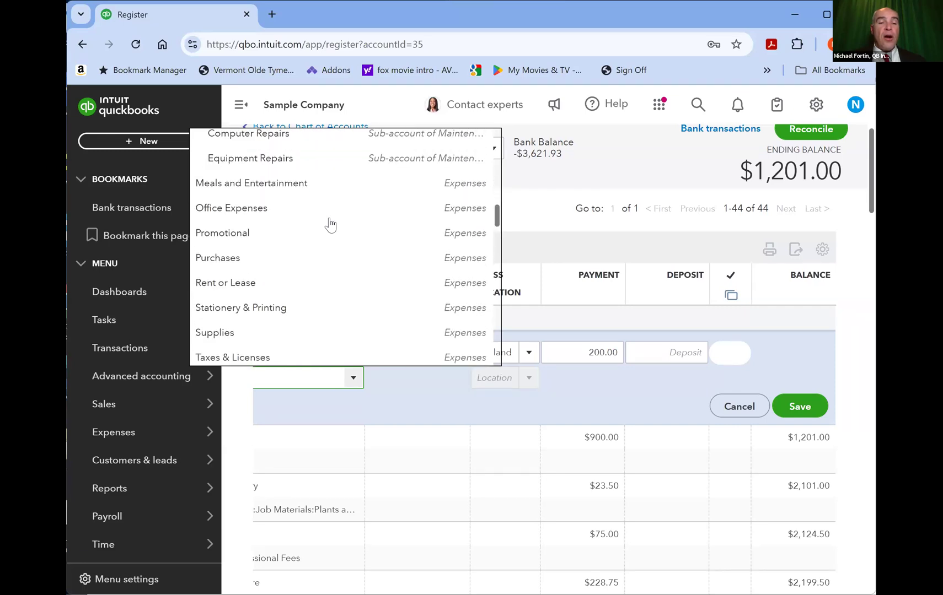
click(249, 213)
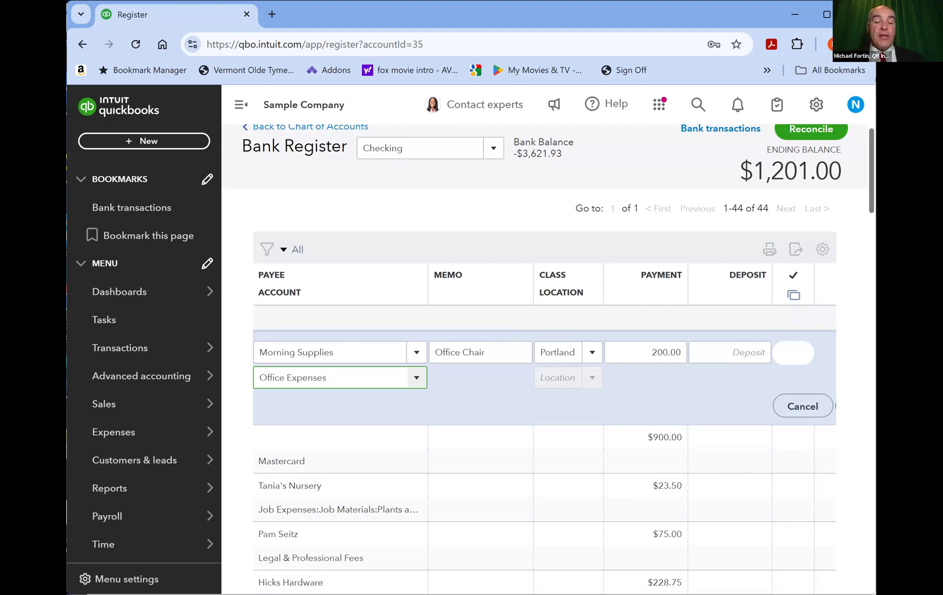
Save the Morning Supplies office chair check in the Checking register
drag(298, 582, 681, 583)
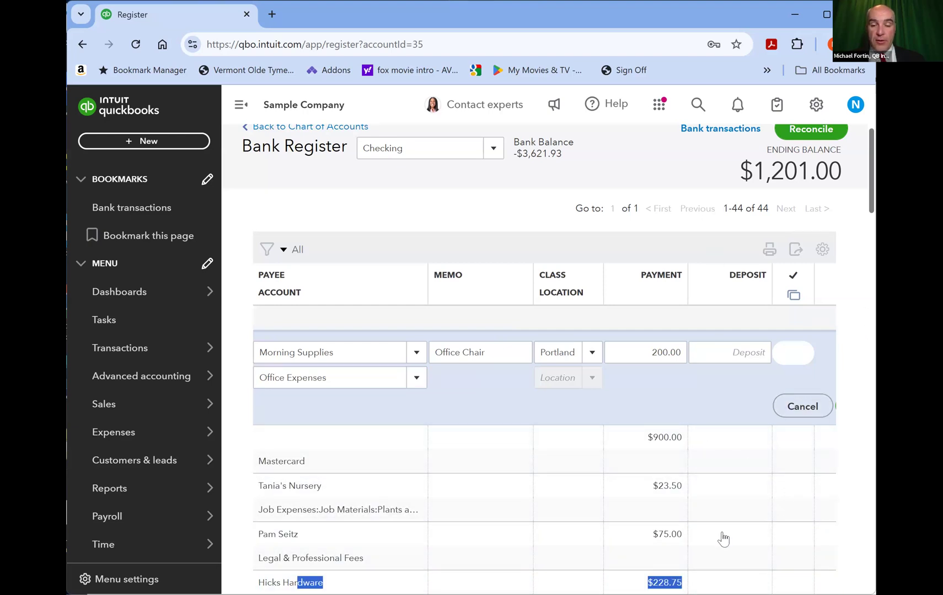
click(725, 594)
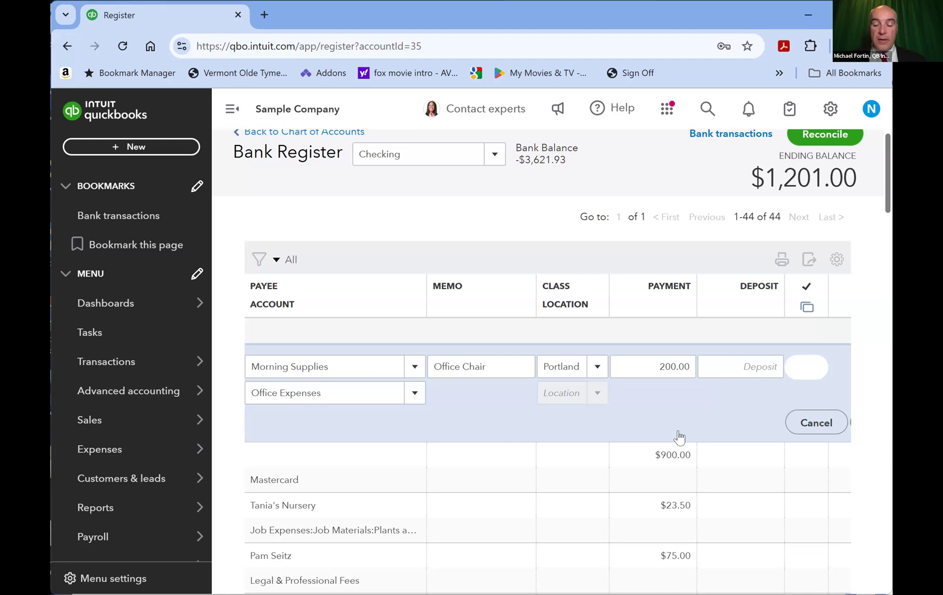
scroll(679, 437, right, 1)
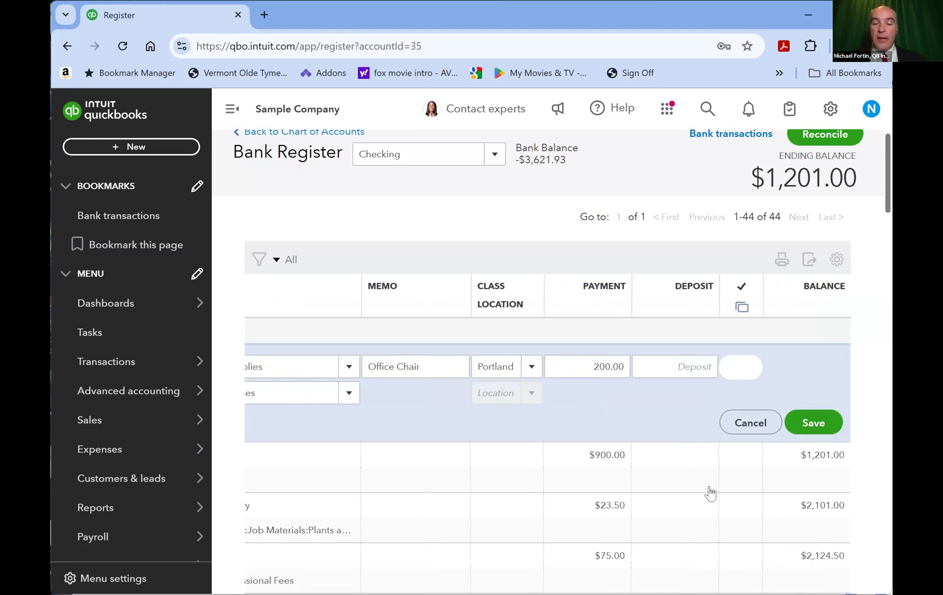
click(799, 426)
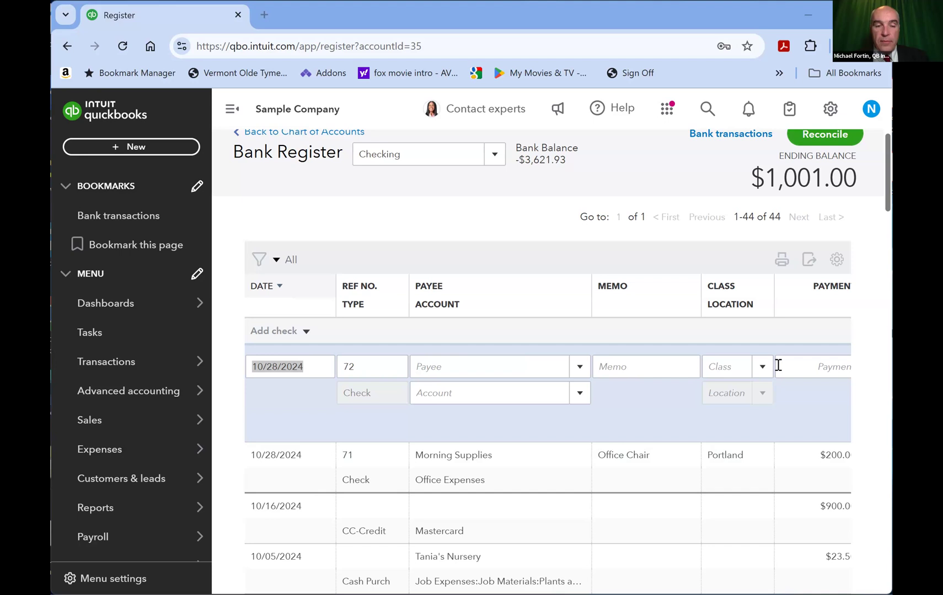
Enlarge the browser window and examine the Morning Supplies check's entry among the Checking register transactions
click(551, 178)
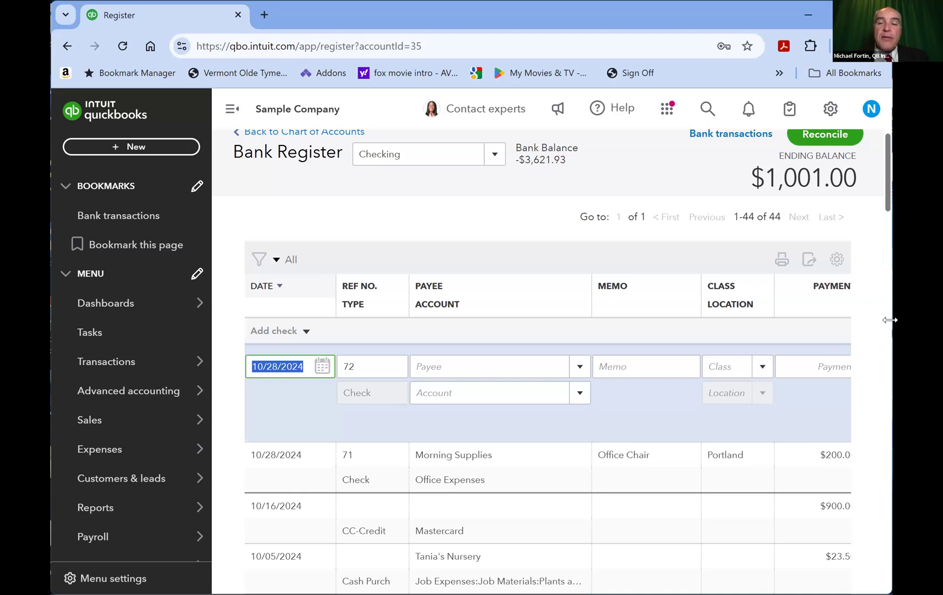
drag(889, 320, 923, 319)
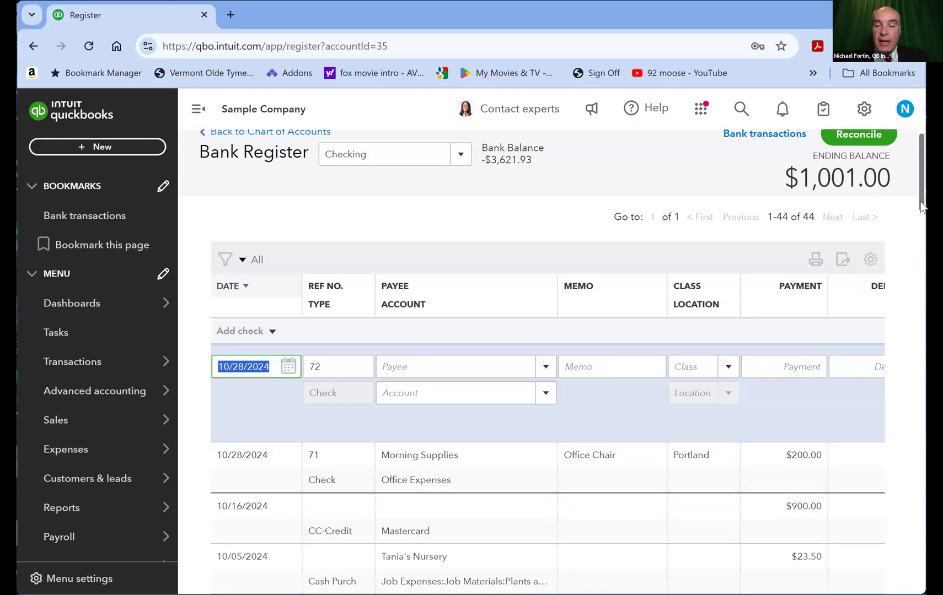
scroll(921, 205, down, 3)
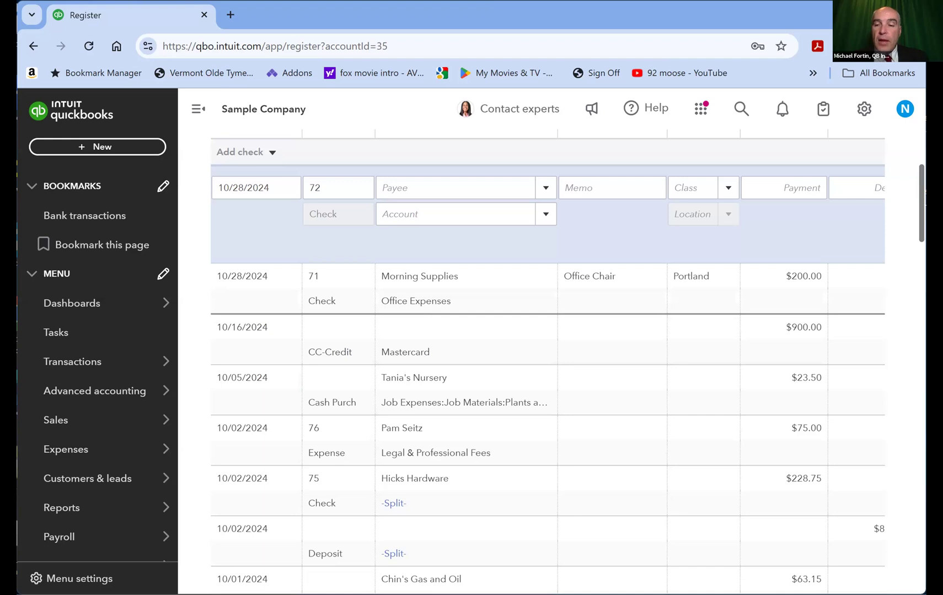
drag(925, 275, 942, 275)
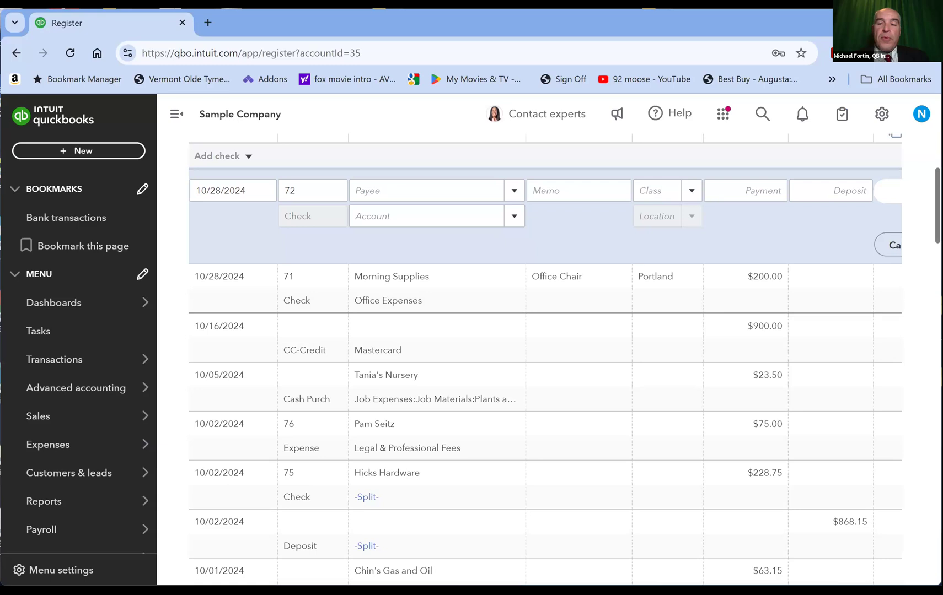
click(502, 29)
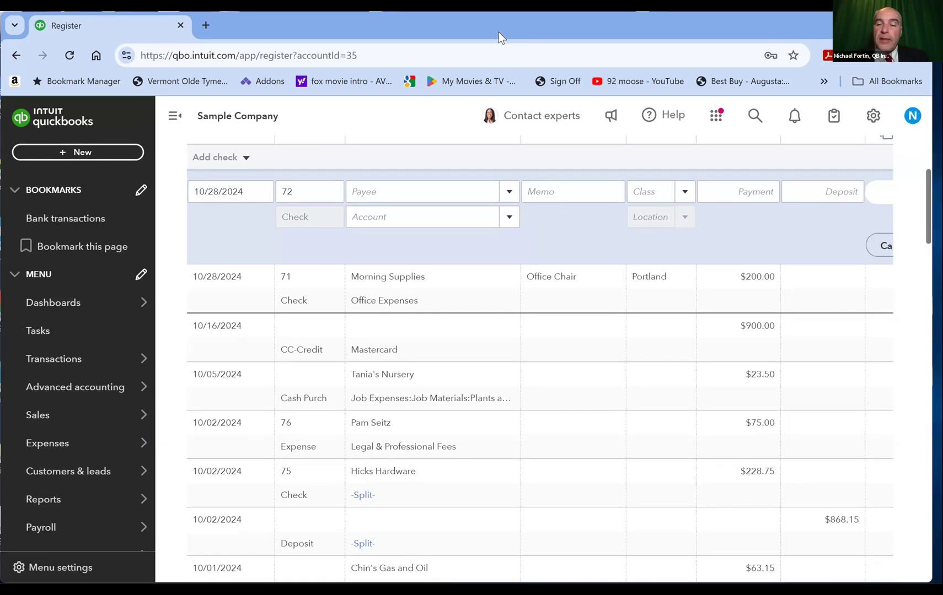
drag(2, 467, 0, 468)
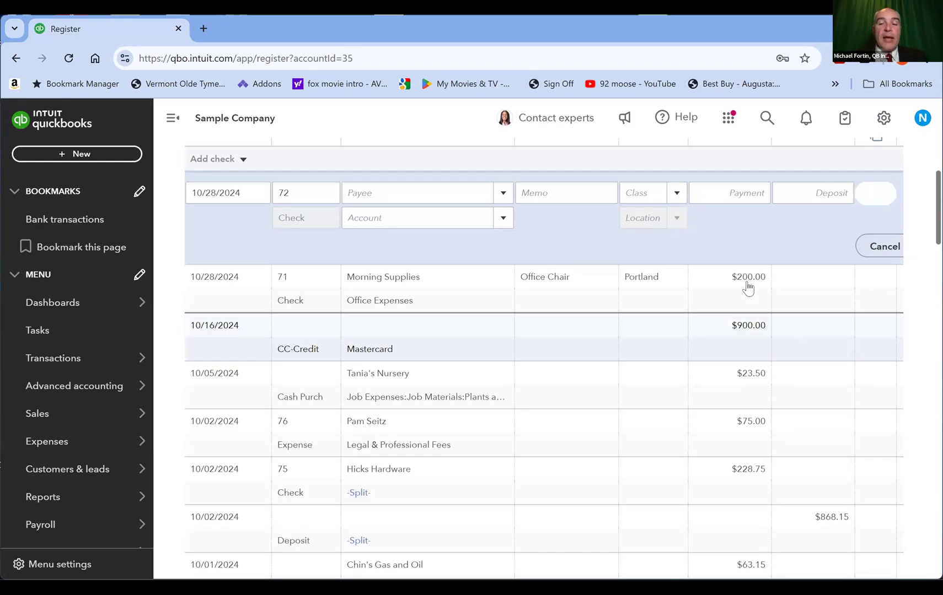
scroll(747, 287, down, 1)
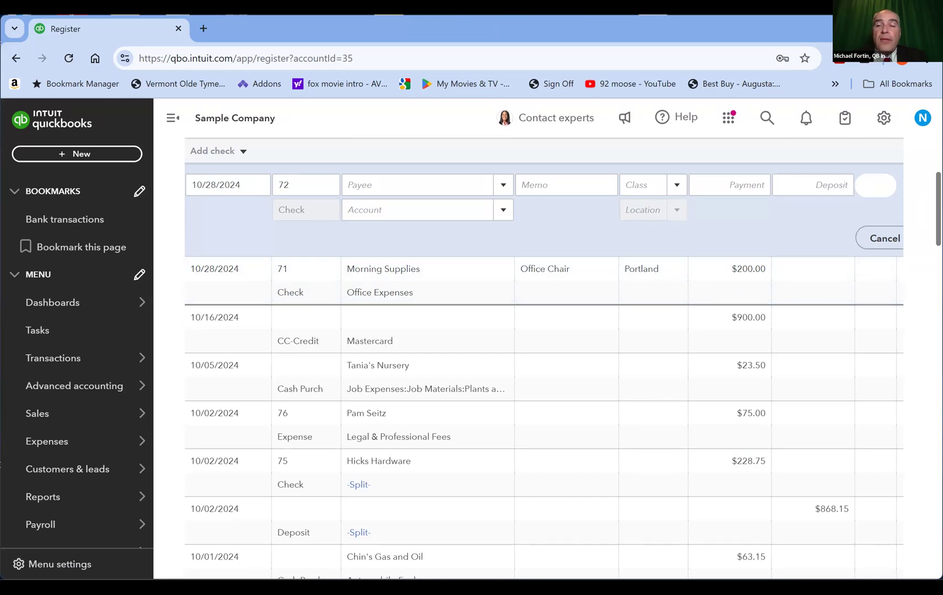
scroll(732, 215, up, 5)
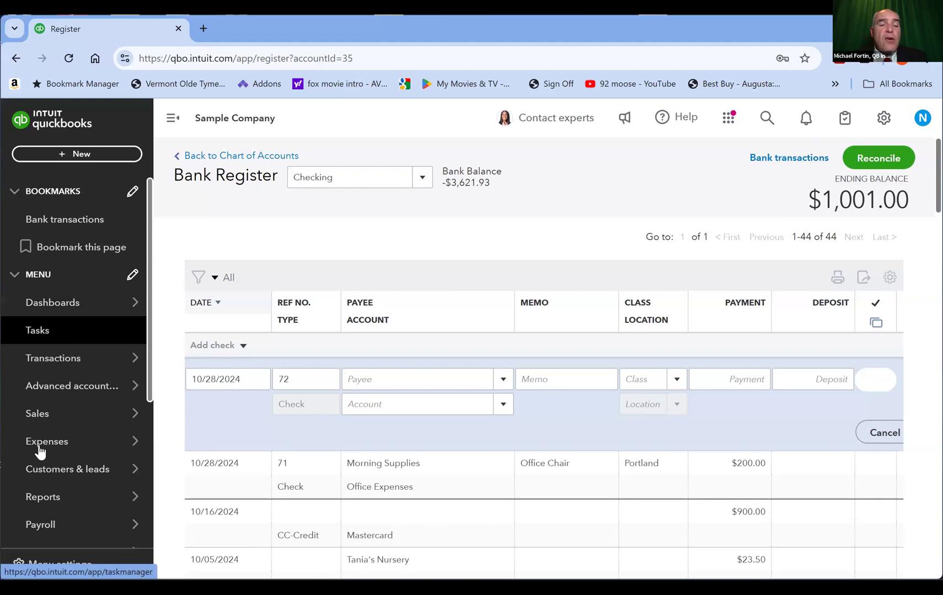
Open the Morning Supplies record from the vendor list and review its transaction list
mouse_move(45, 449)
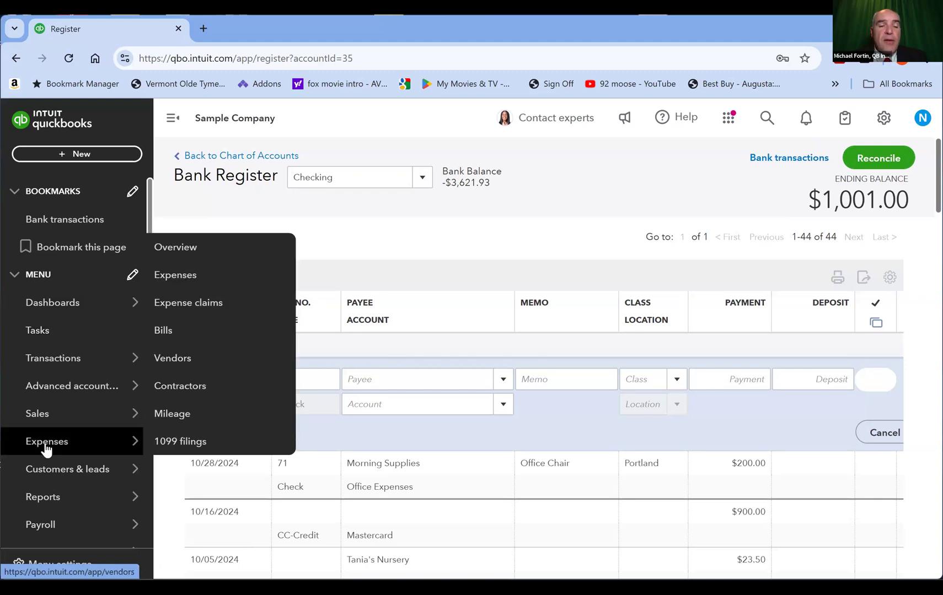
click(172, 364)
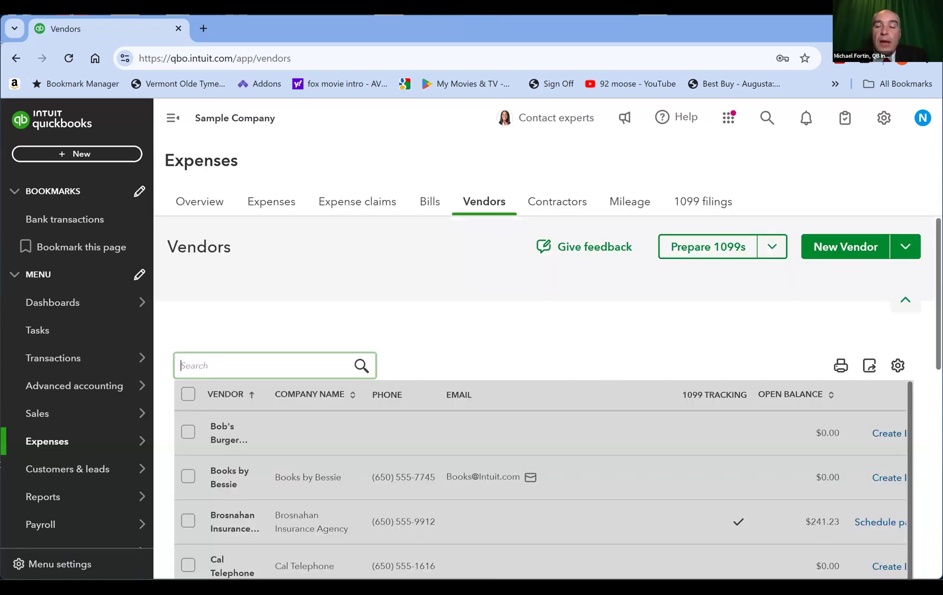
scroll(543, 397, down, 1)
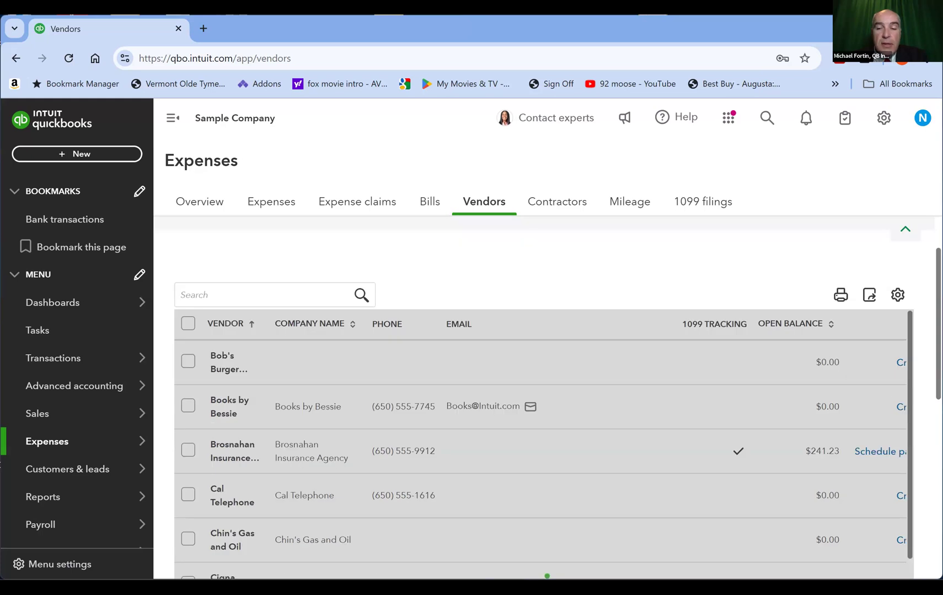
scroll(543, 397, down, 4)
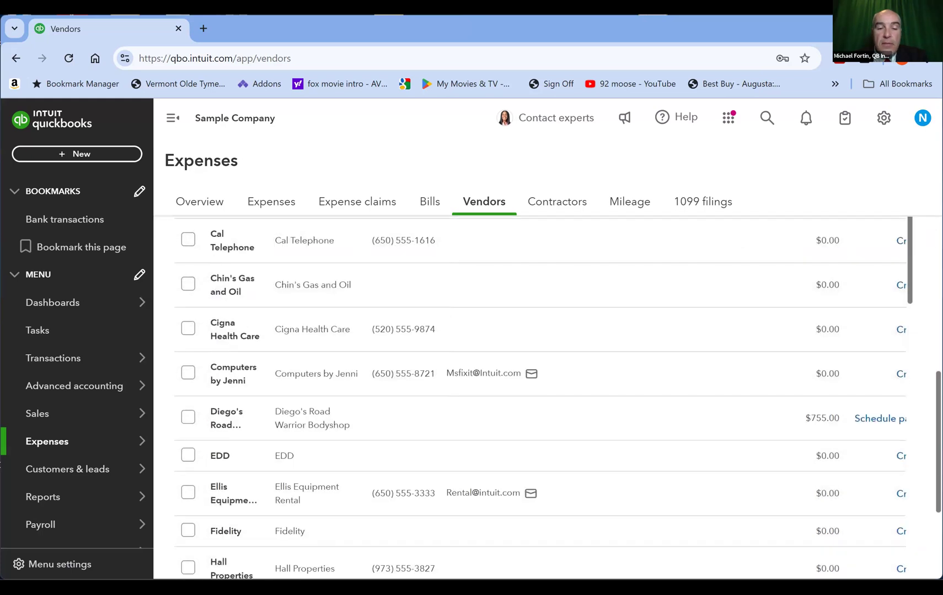
scroll(898, 414, down, 3)
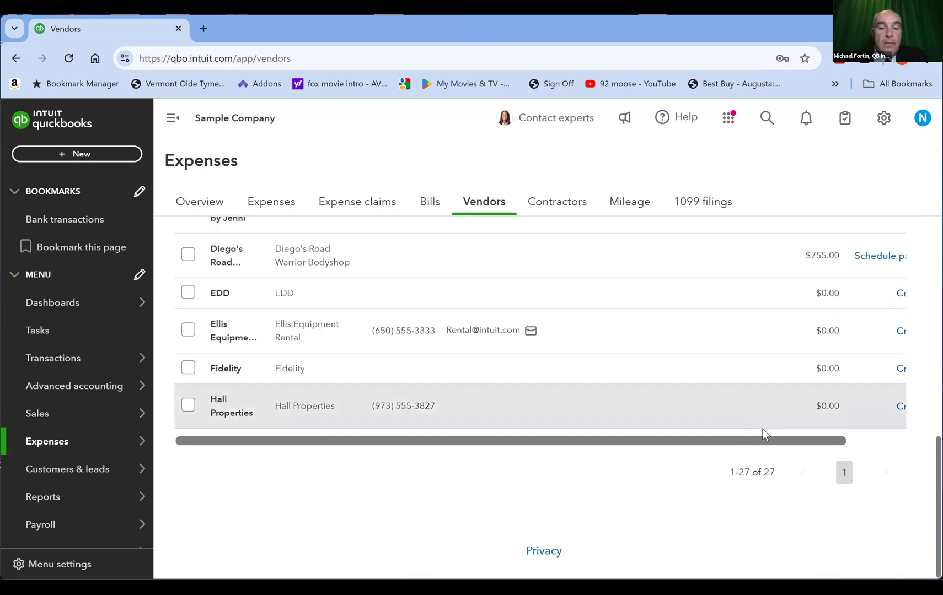
drag(819, 441, 877, 449)
scroll(540, 396, up, 5)
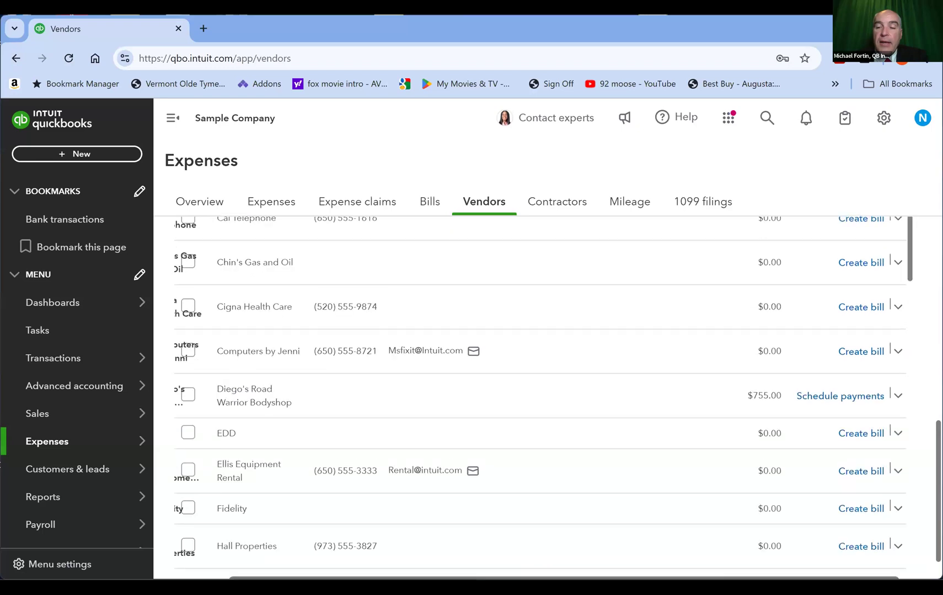
scroll(907, 404, down, 5)
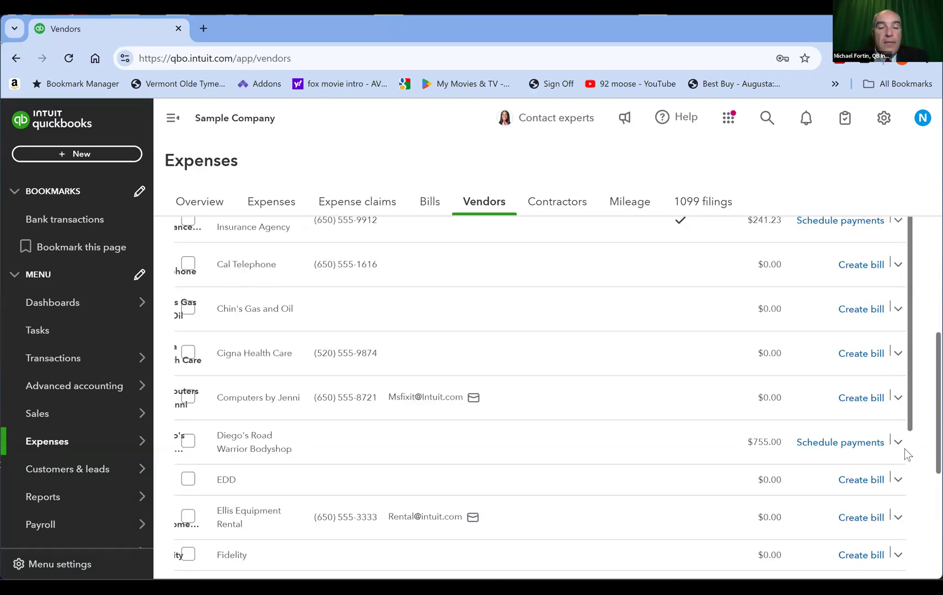
scroll(910, 507, down, 4)
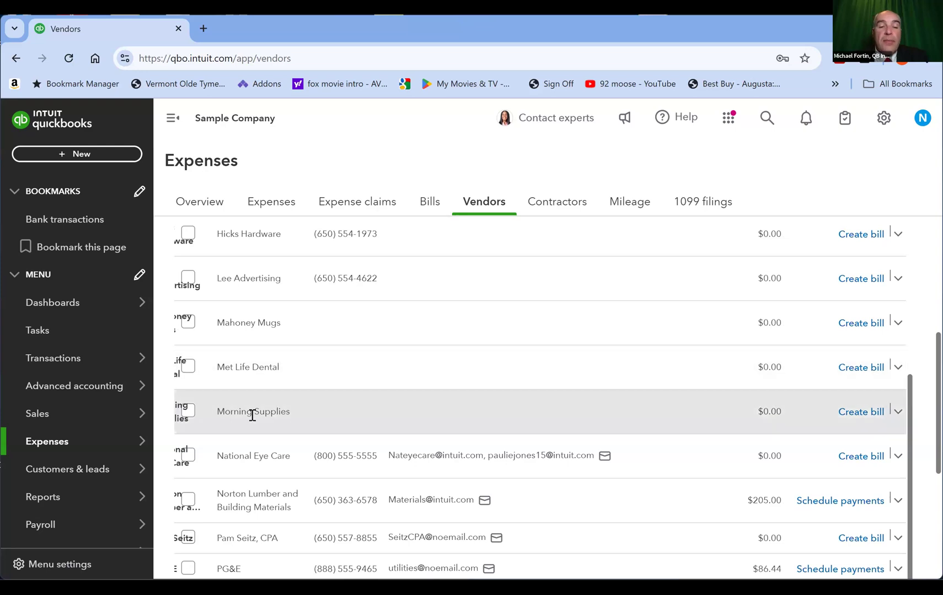
click(252, 412)
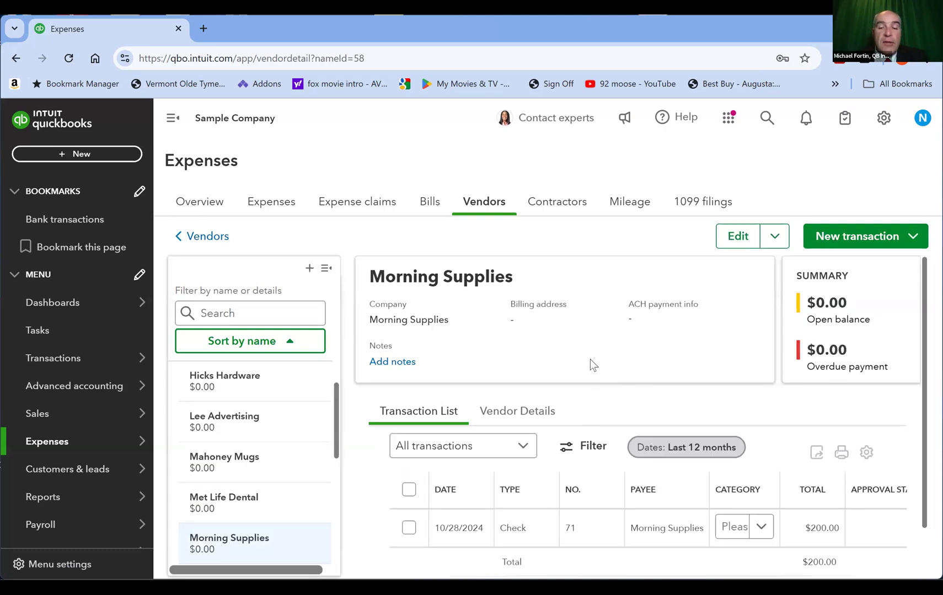
scroll(589, 359, down, 1)
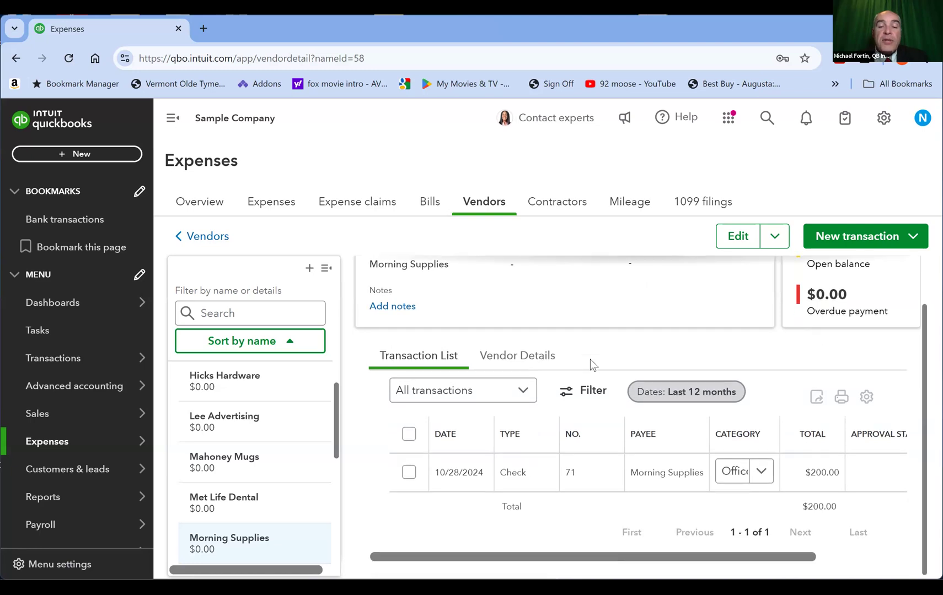
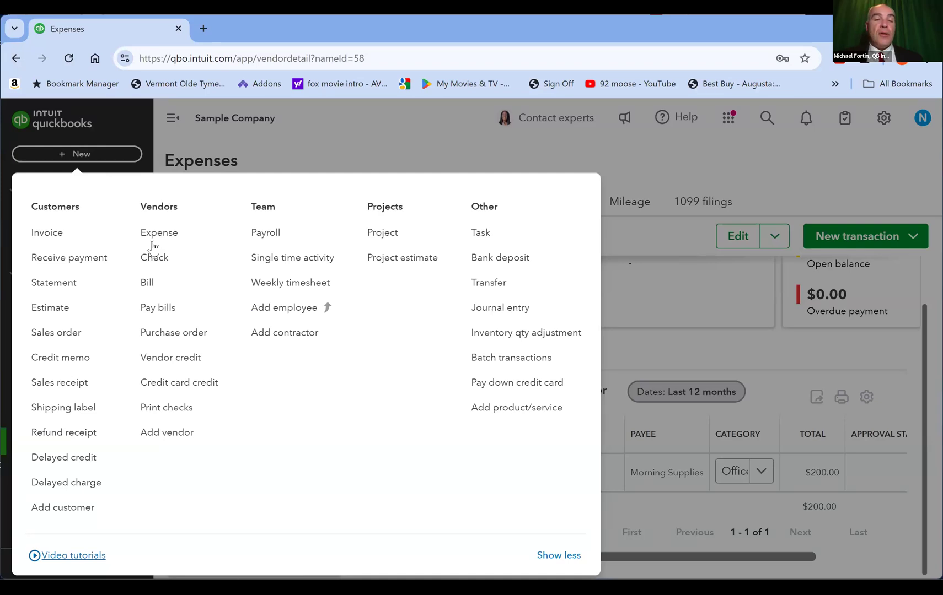
Create a new check with Morning Supplies as the payee
click(150, 260)
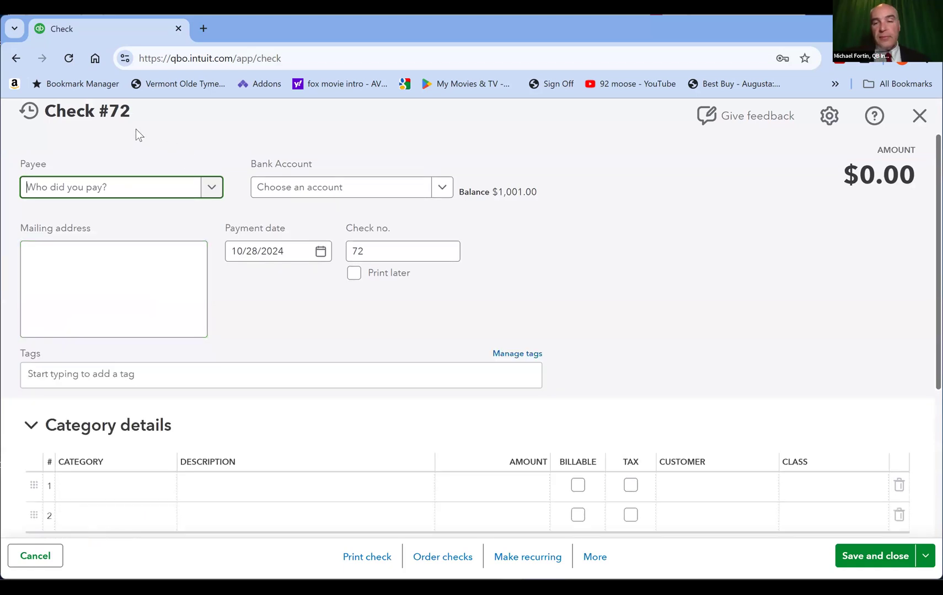
click(135, 191)
text(morn)
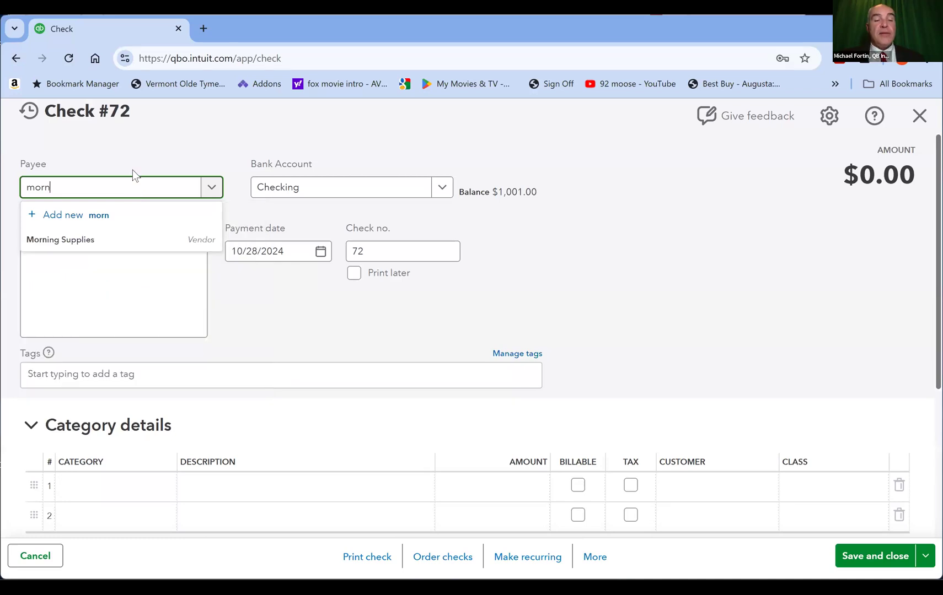
click(62, 244)
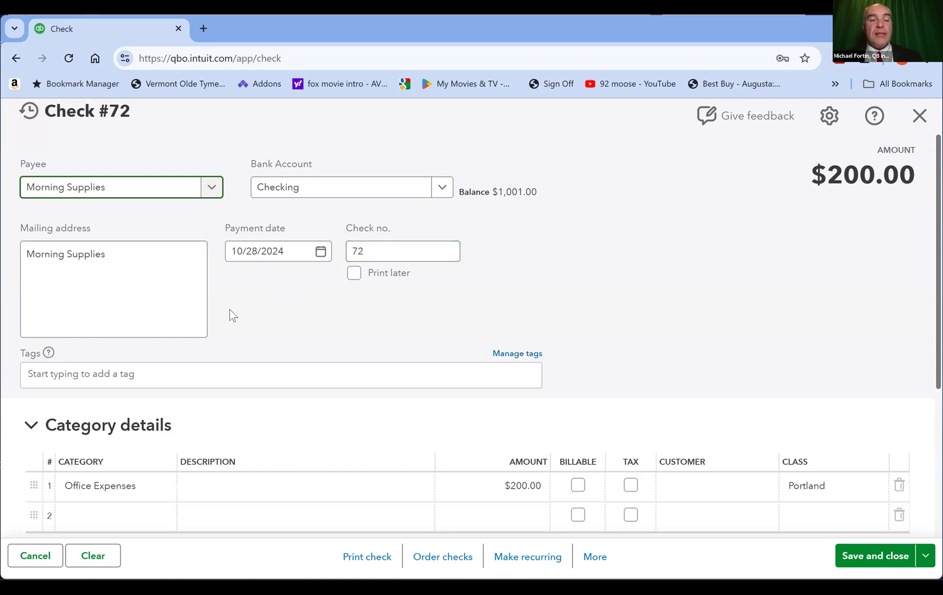
Enter Office Chair as the tag text on the new Morning Supplies check
scroll(228, 311, down, 1)
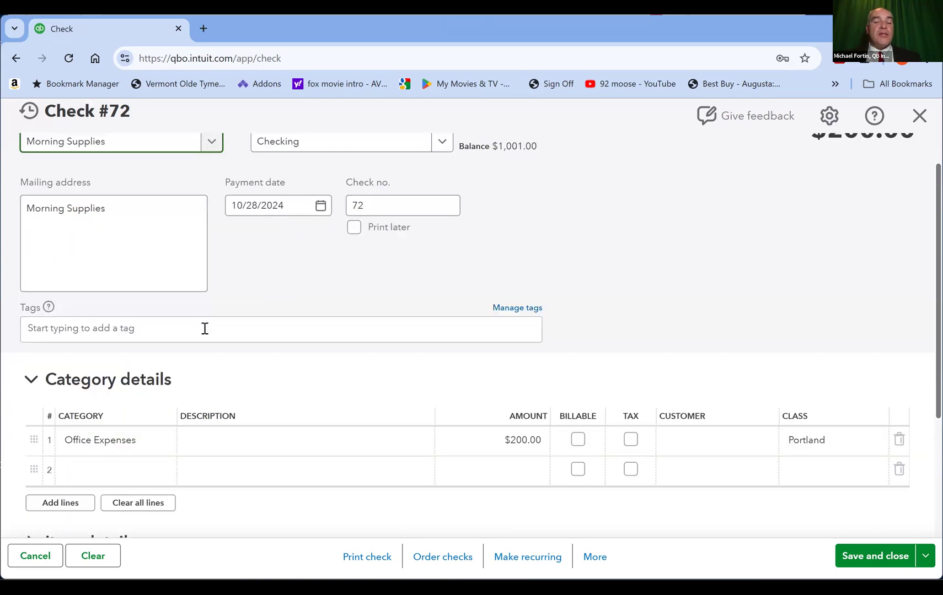
click(205, 329)
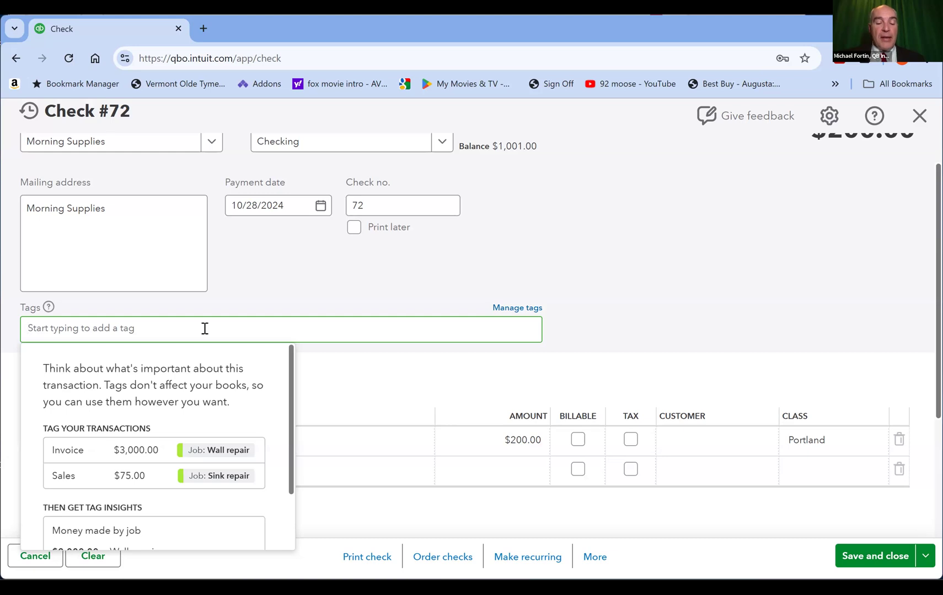
text(OFfice Chair)
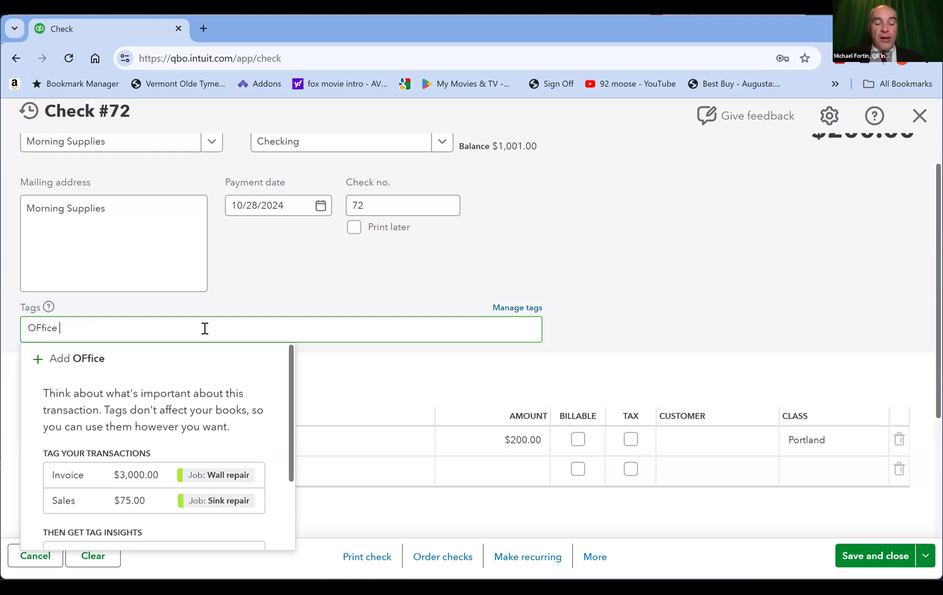
key(BackSpace)
key(BackSpace)
key(BackSpace)
key(BackSpace)
key(BackSpace)
key(BackSpace)
key(BackSpace)
key(BackSpace)
key(BackSpace)
key(BackSpace)
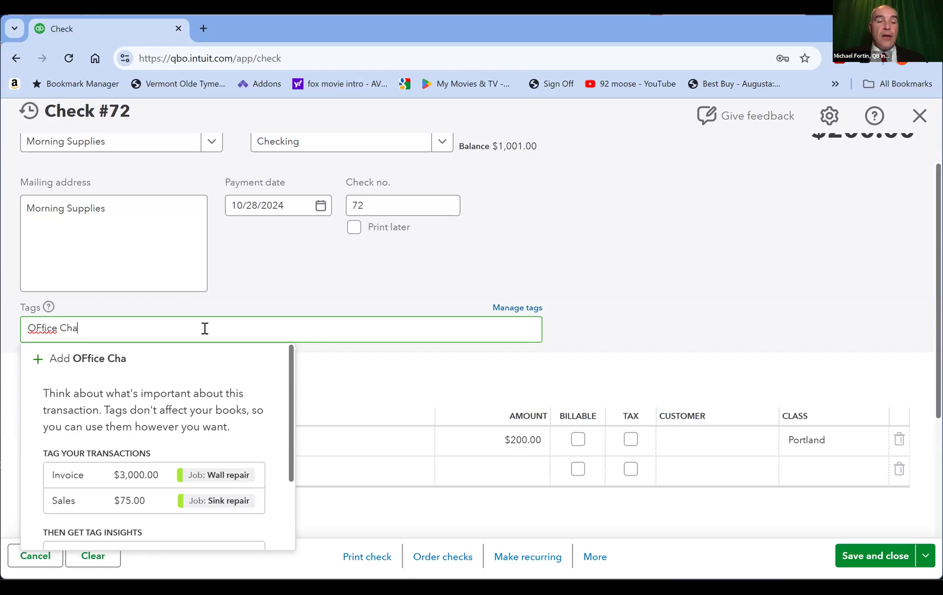
key(BackSpace)
text(ffice Chair)
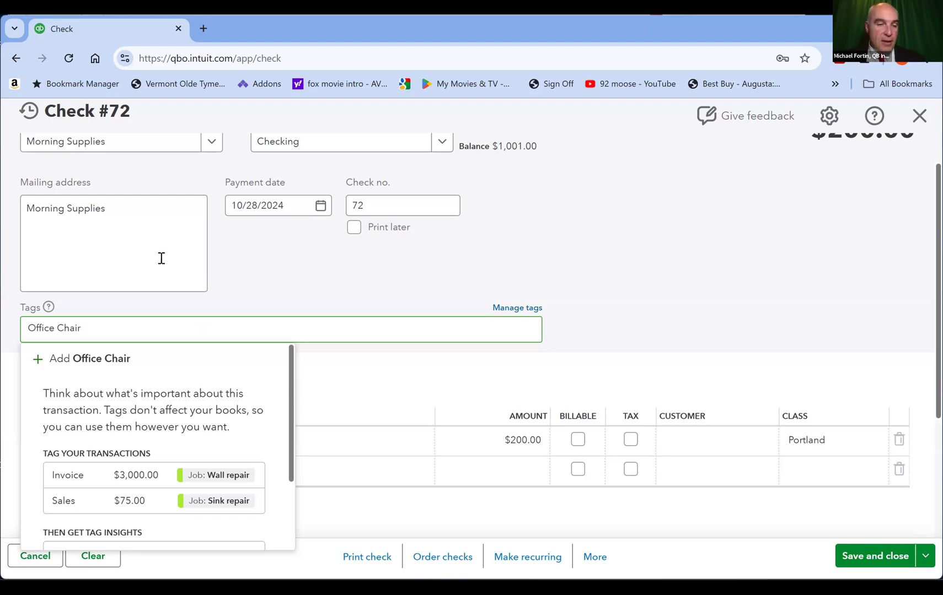
scroll(146, 259, down, 3)
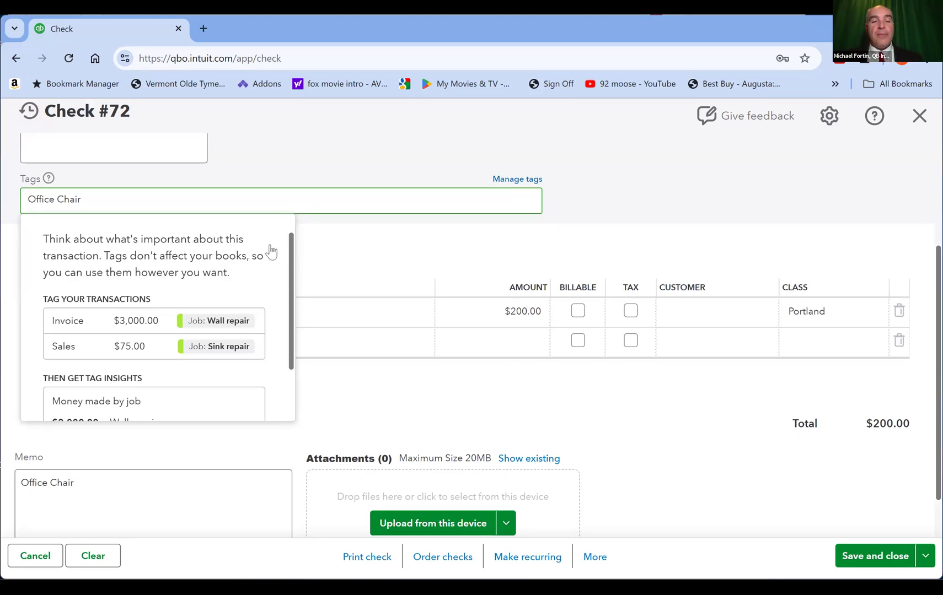
click(332, 263)
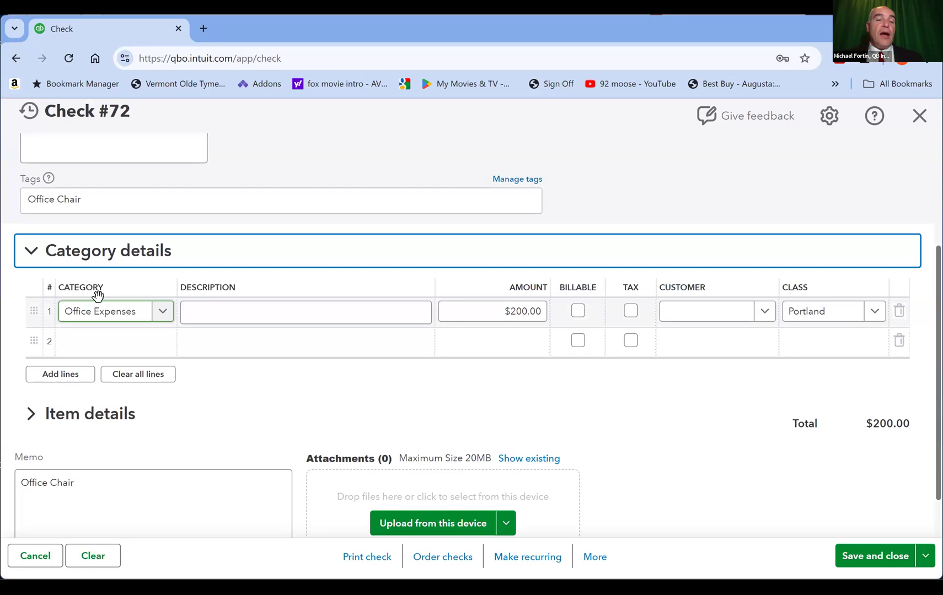
Keep Office Expenses as the first line's category and enter New Office Chair as its description
click(95, 320)
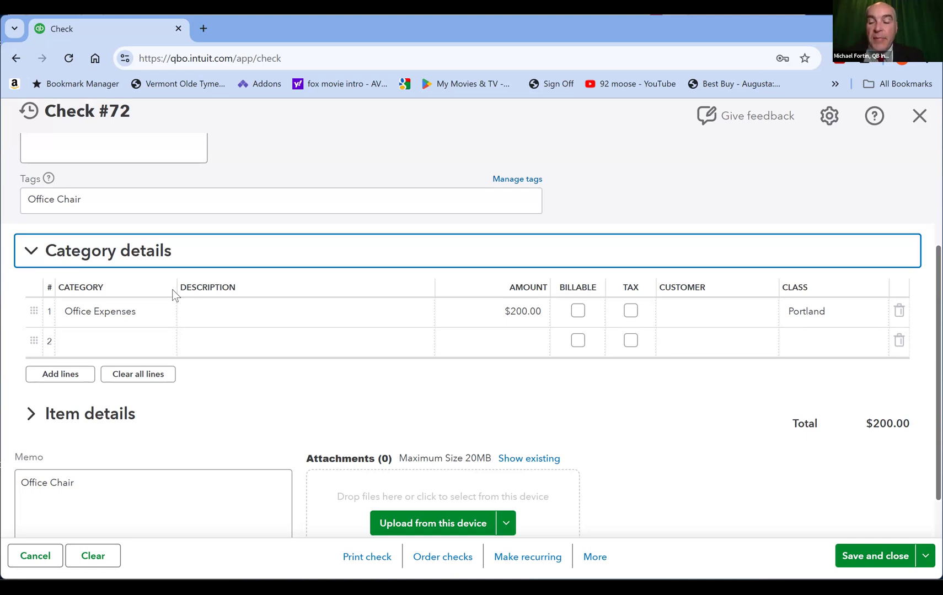
click(141, 312)
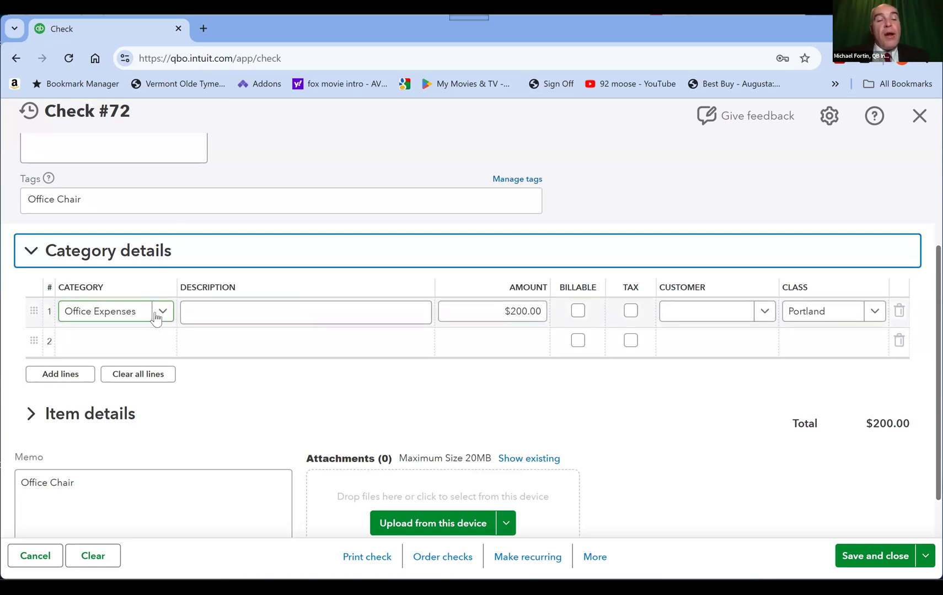
click(160, 313)
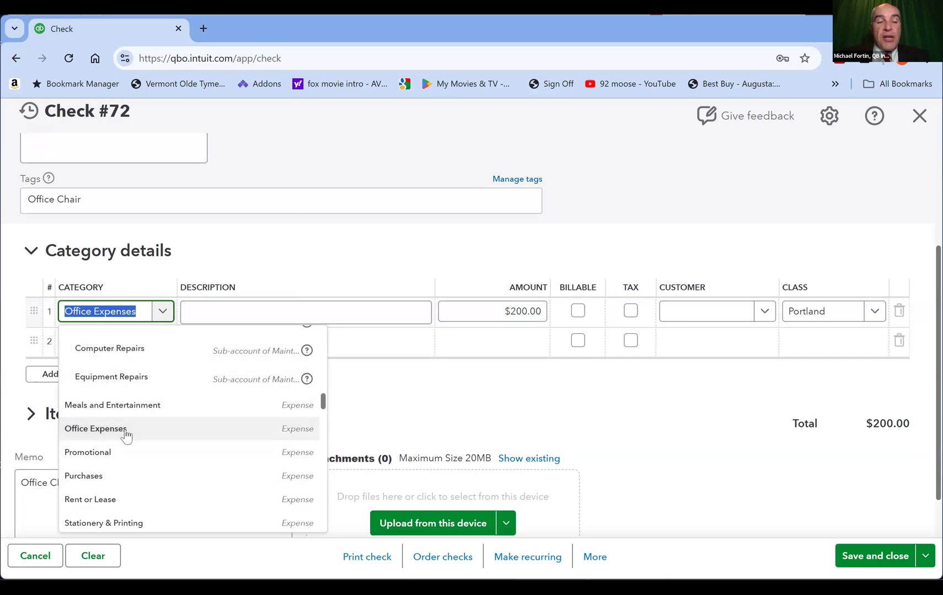
click(212, 315)
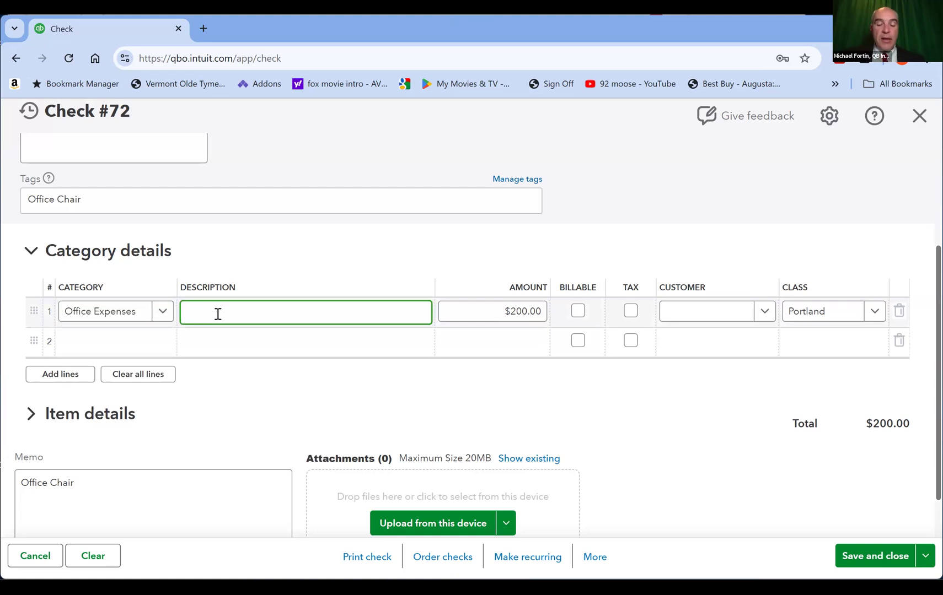
text(New Office Chair)
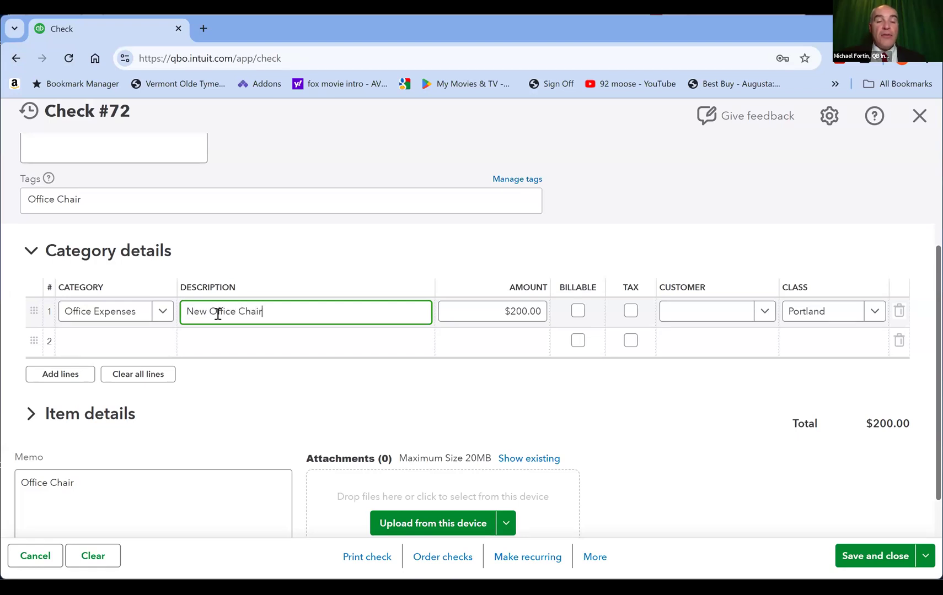
key(Tab)
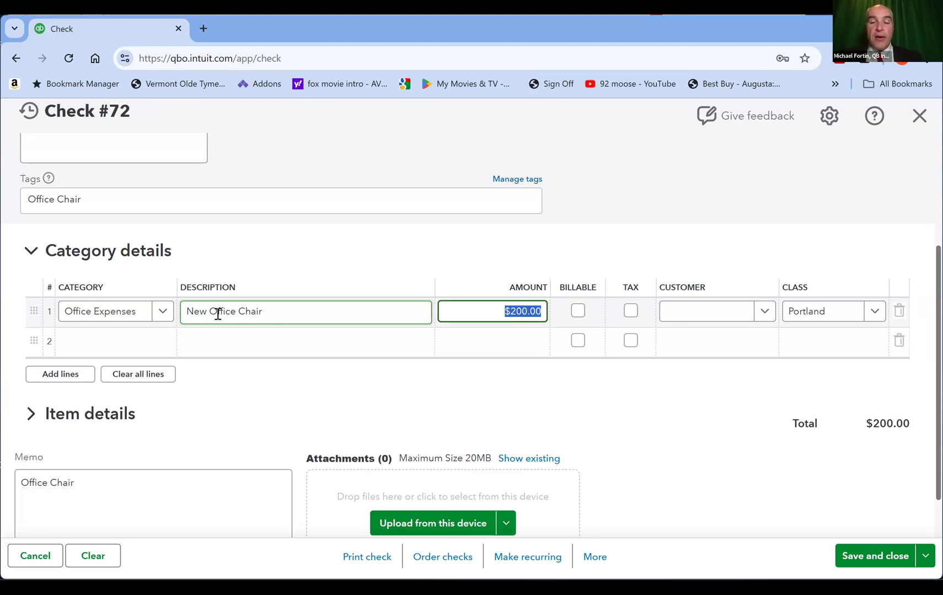
Create a new class named South Portland and assign it to the office chair line
click(874, 312)
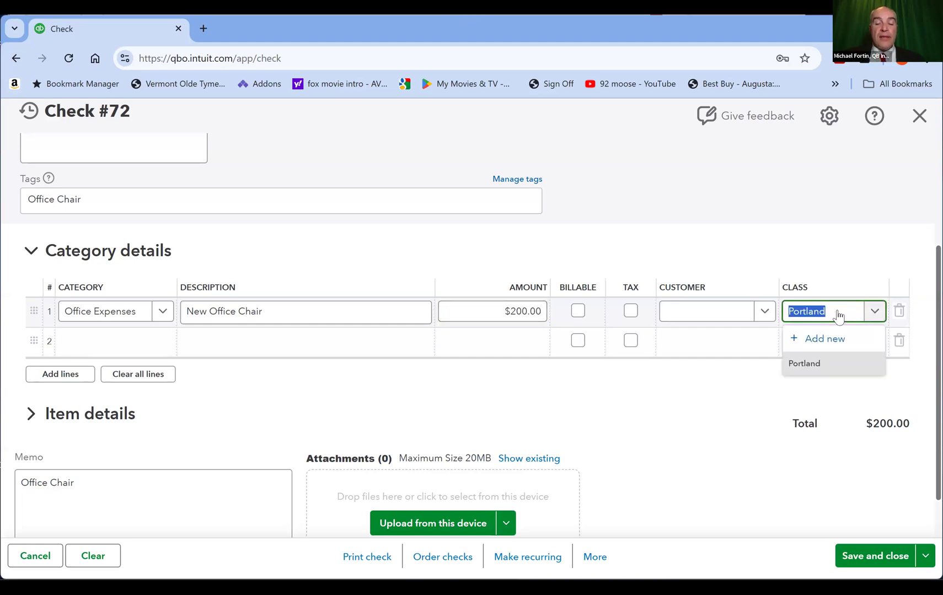
text(South )
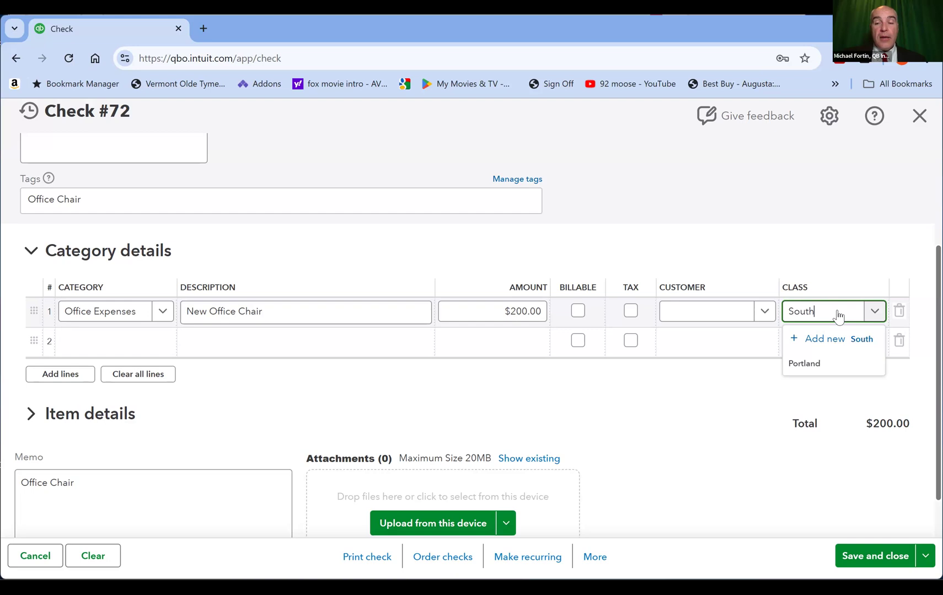
text(?Portland)
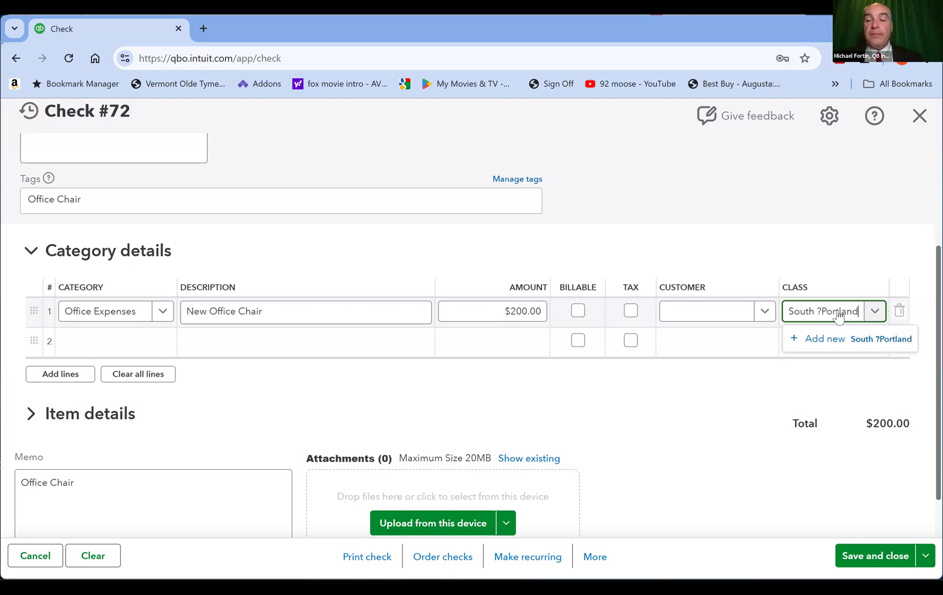
key(Return)
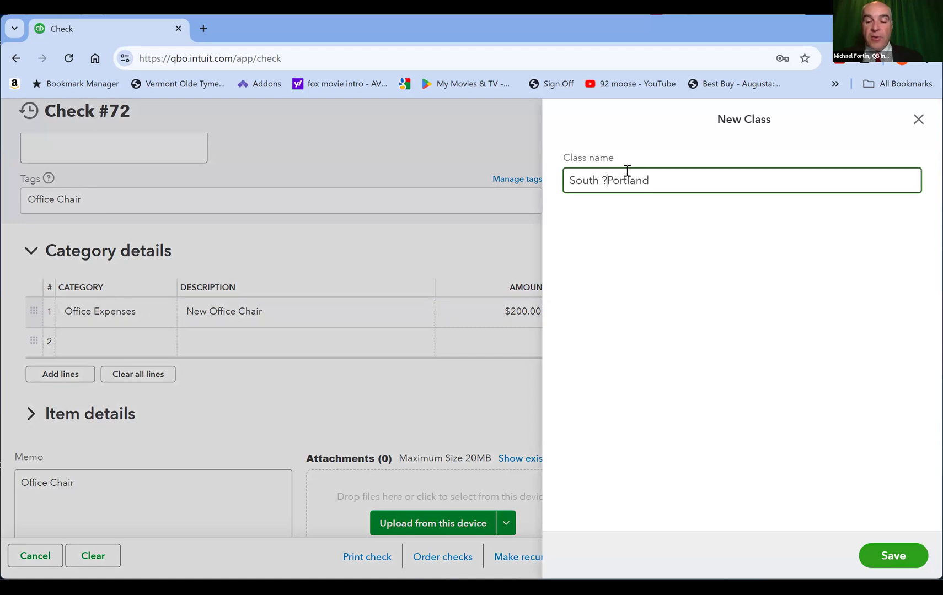
key(BackSpace)
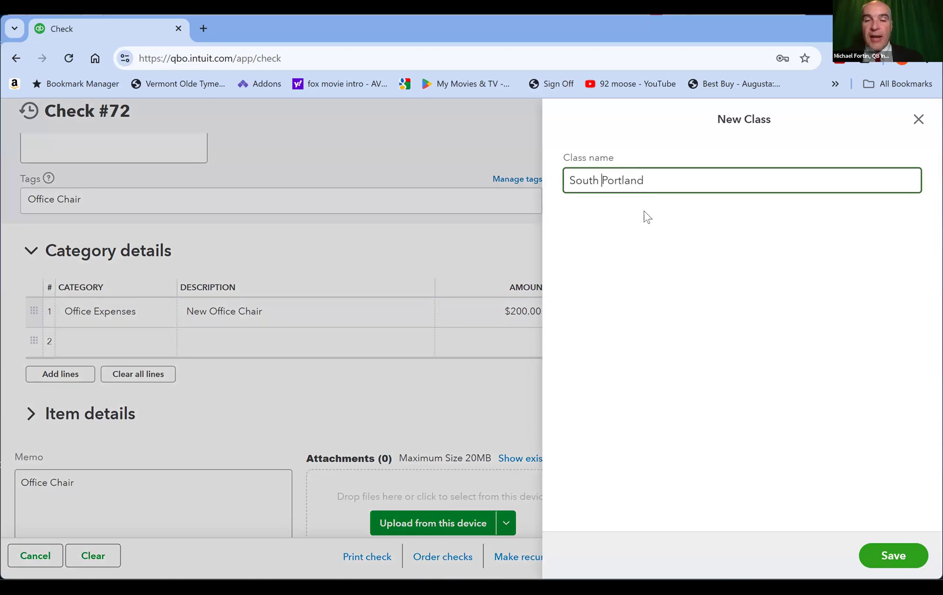
click(893, 556)
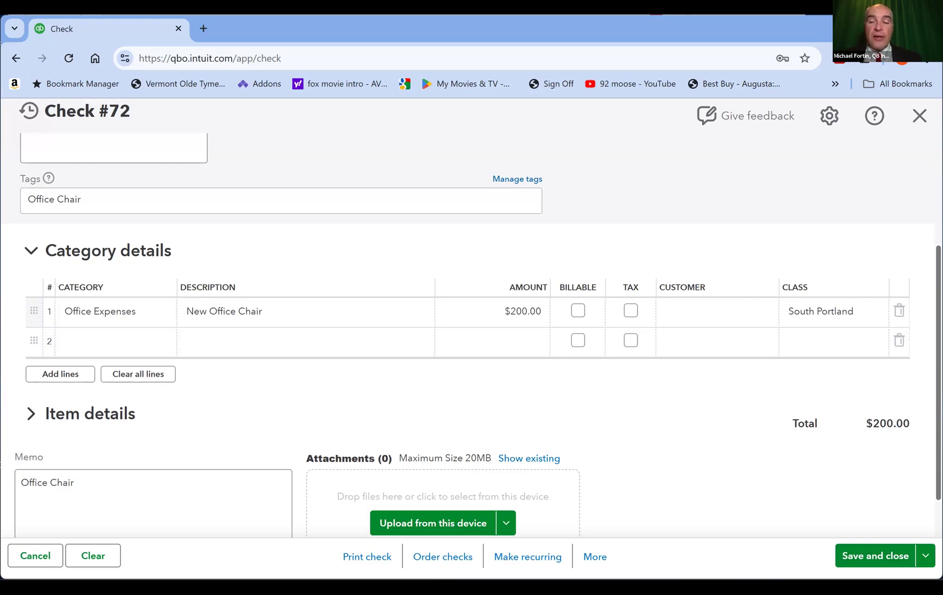
Save and close the Morning Supplies check and review the vendor's transaction list
scroll(471, 331, down, 1)
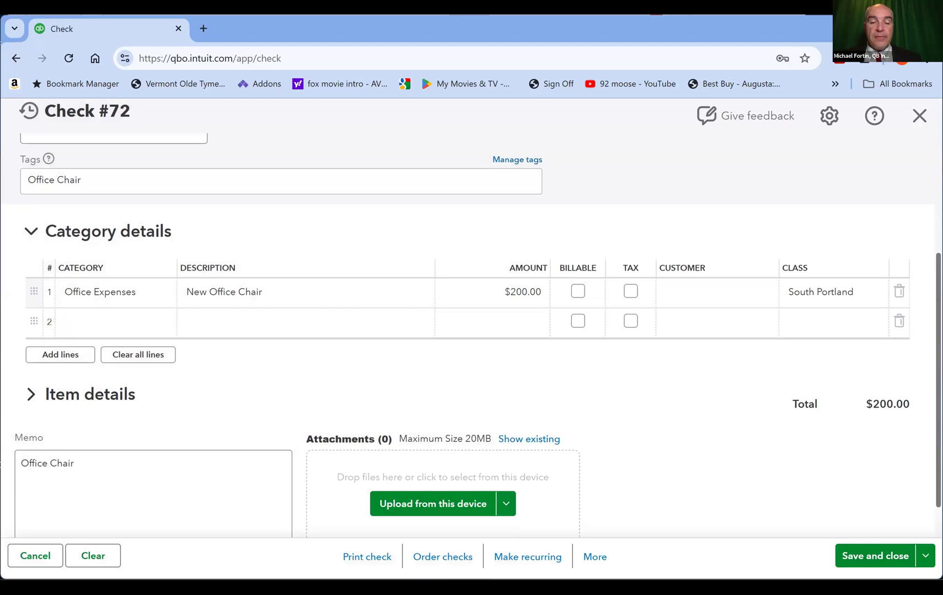
click(863, 553)
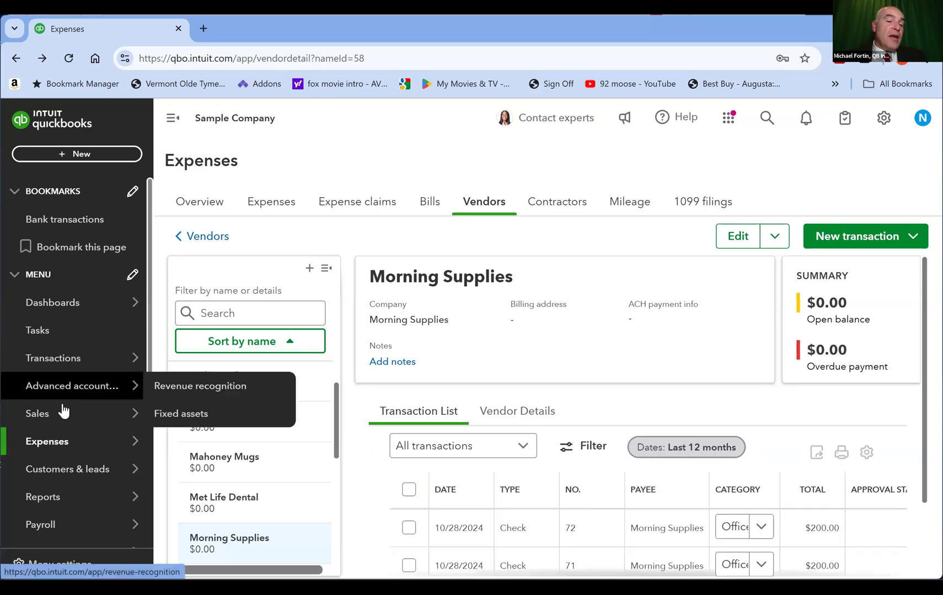
mouse_move(52, 449)
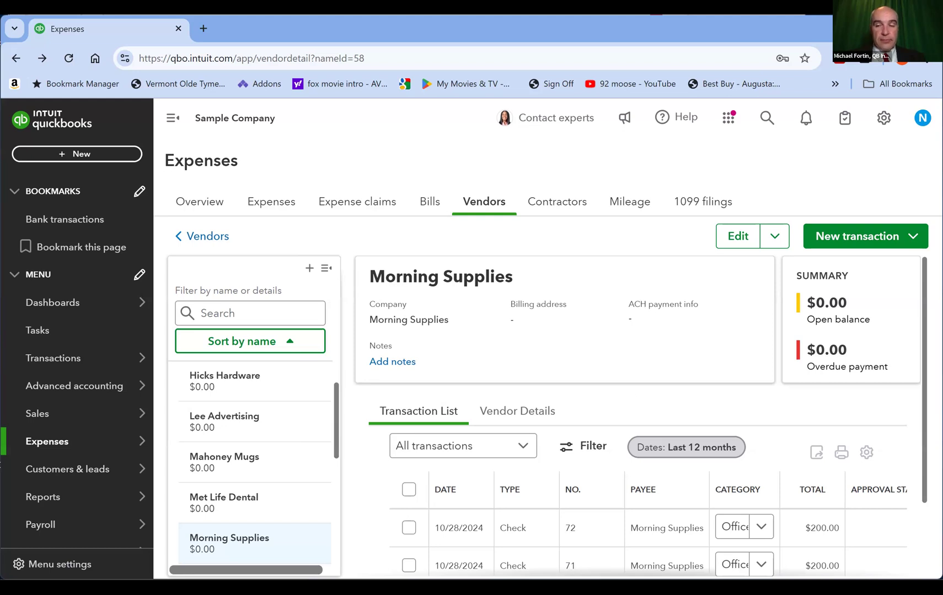
scroll(821, 435, down, 2)
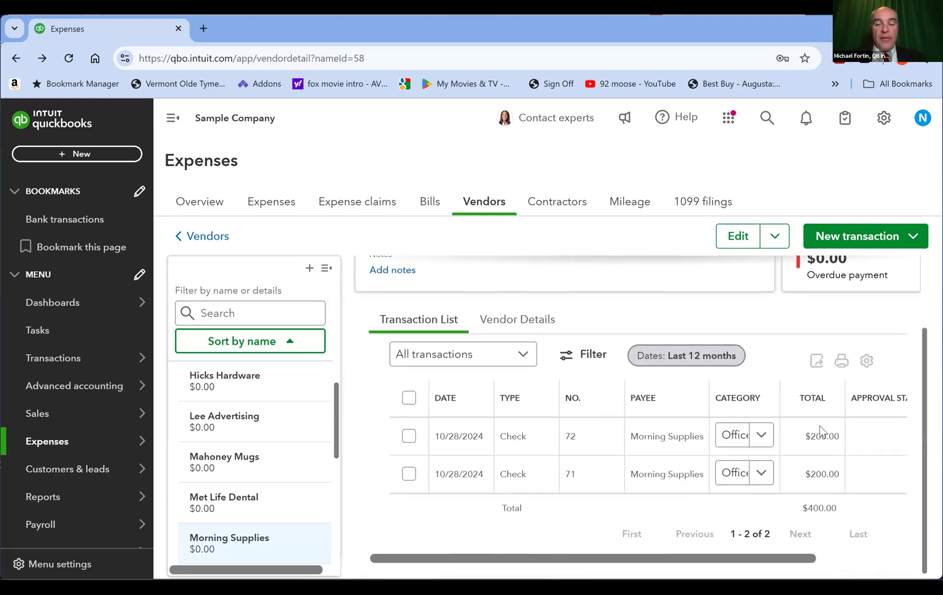
scroll(515, 441, up, 1)
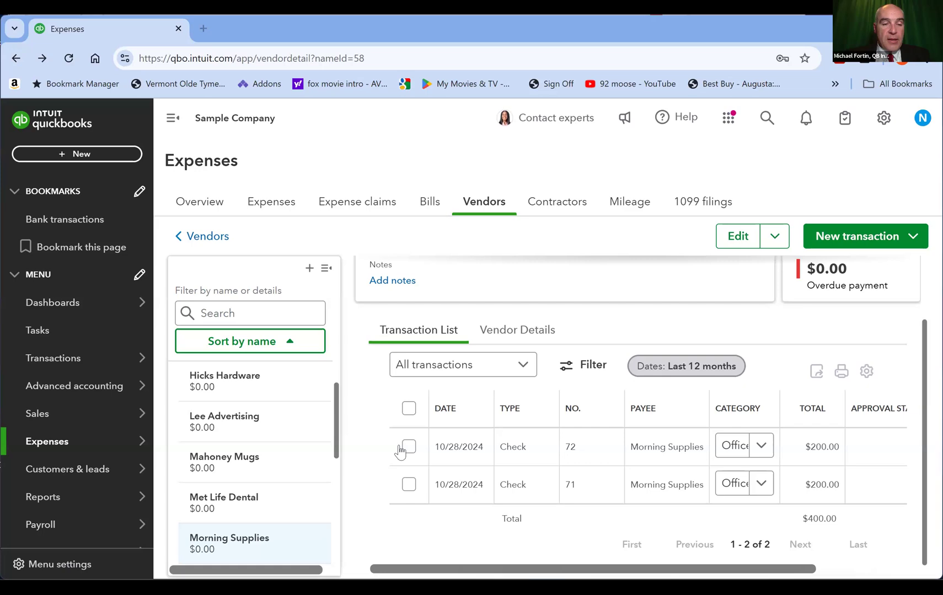
Switch to the PowerPoint workshop deck and read the Expense Forms exercise on slide 40
key(alt+Tab)
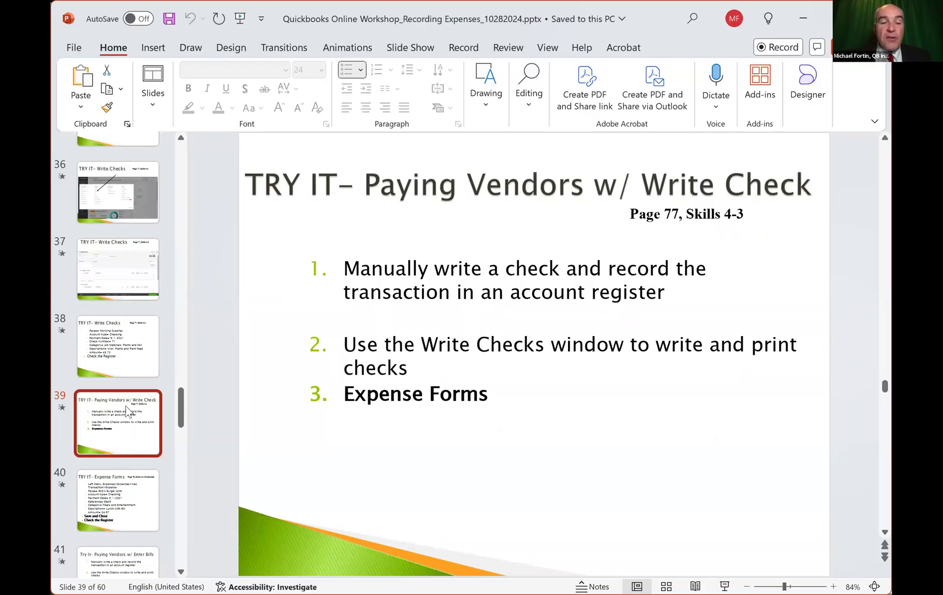
click(135, 471)
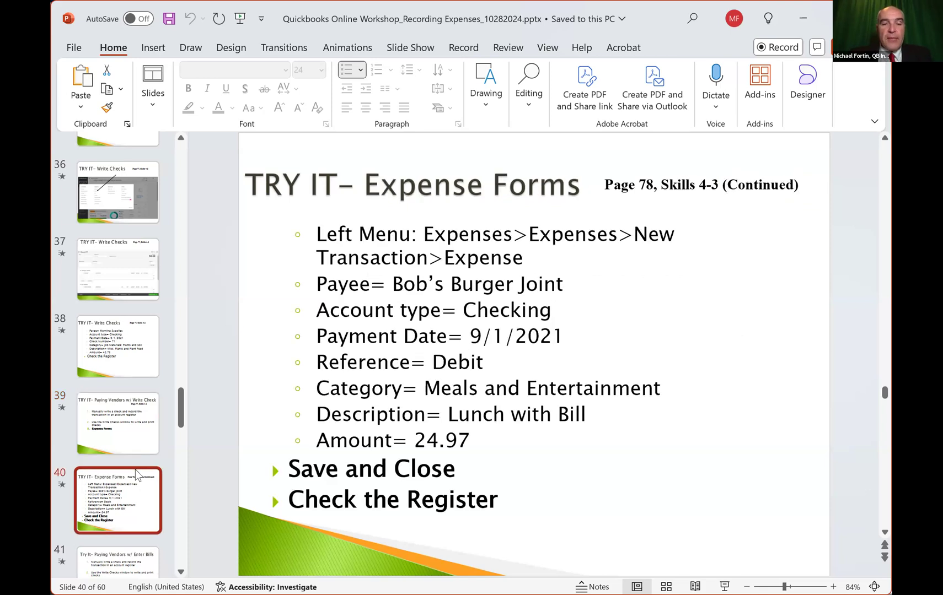
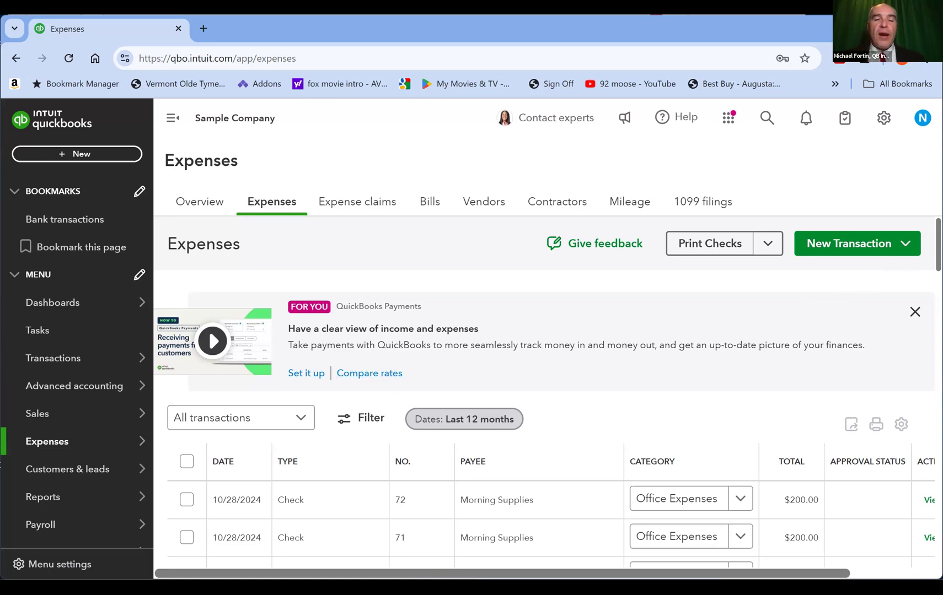
click(854, 249)
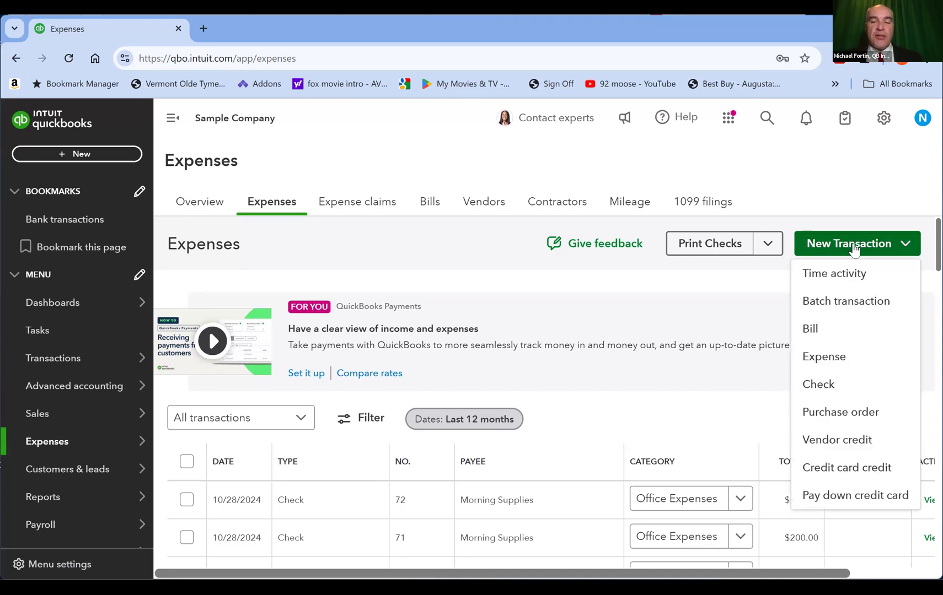
click(824, 389)
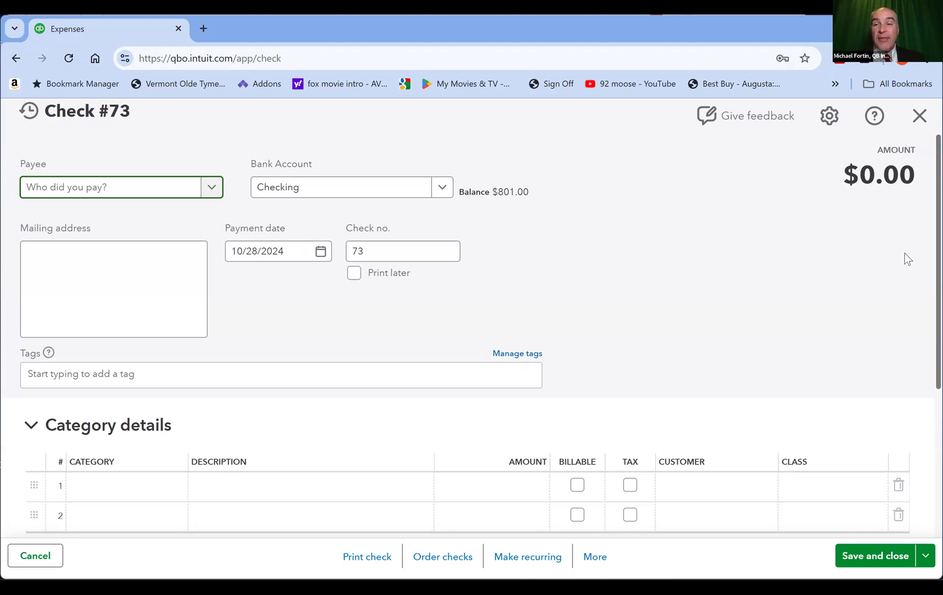
click(919, 117)
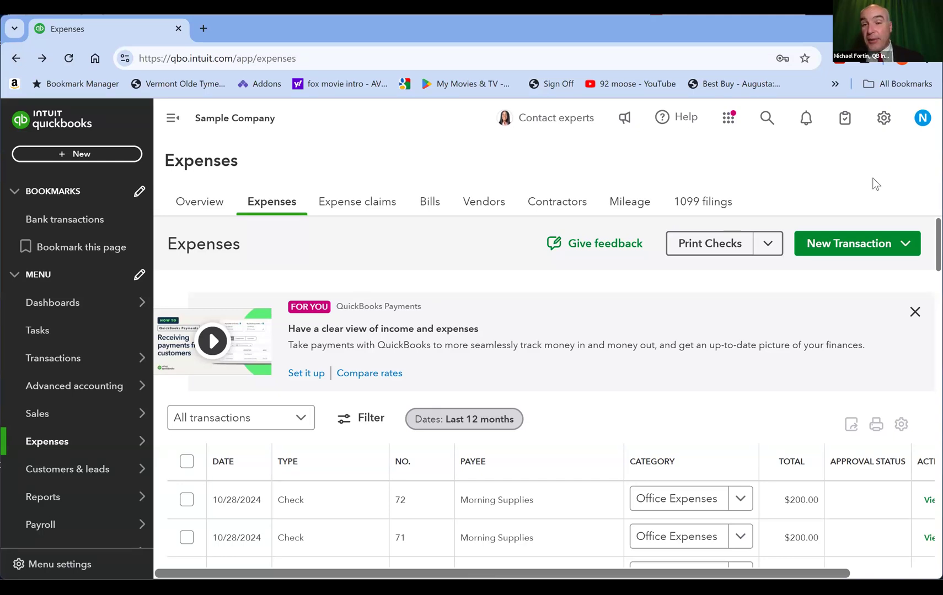
Create a new expense transaction with Bob's Burger Joint as the payee
click(875, 251)
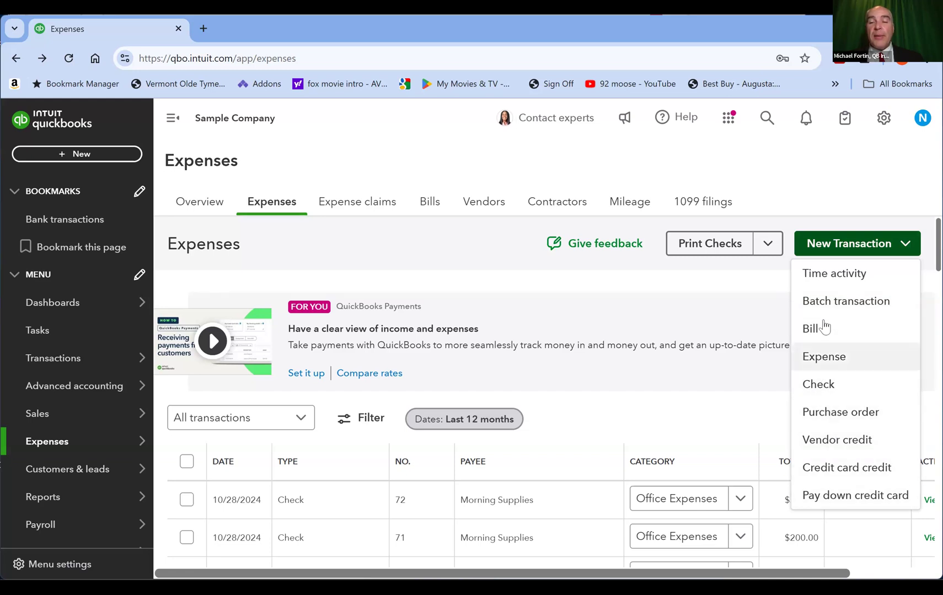
click(817, 363)
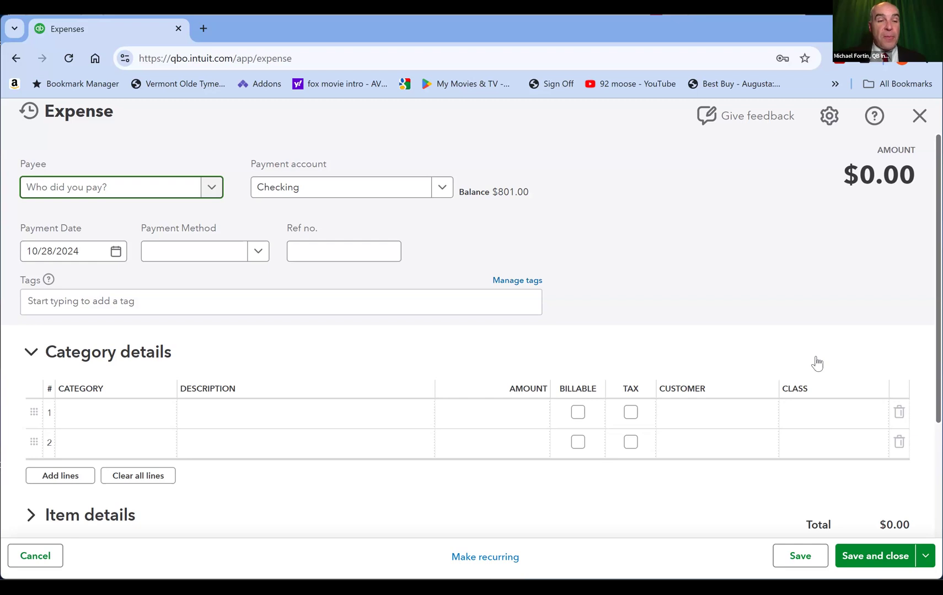
click(152, 188)
text(B)
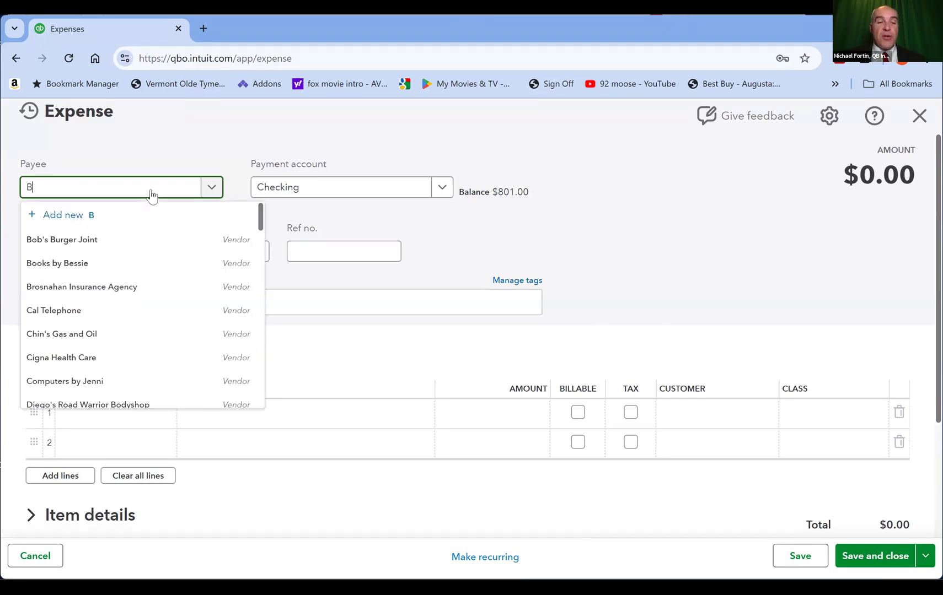
text(ob)
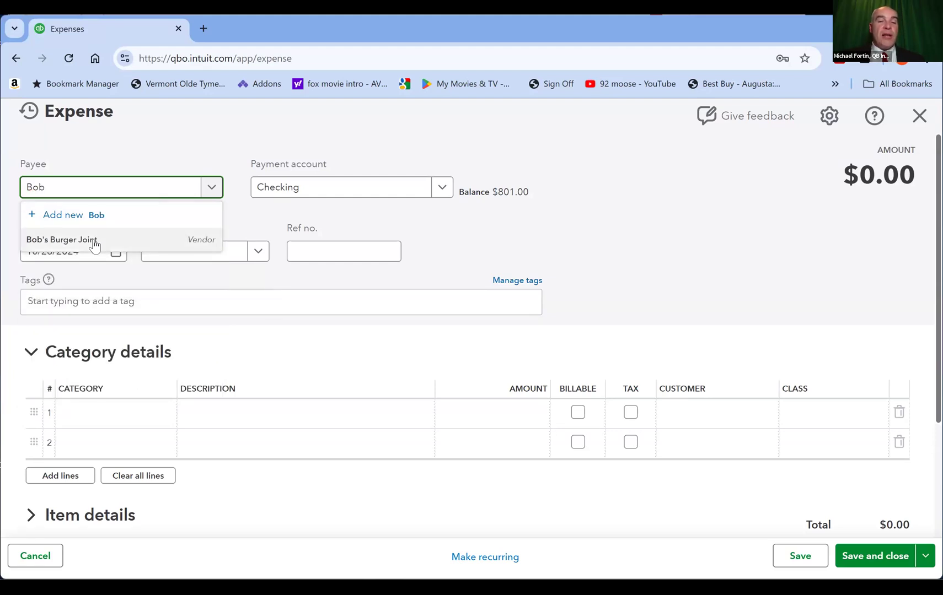
click(94, 241)
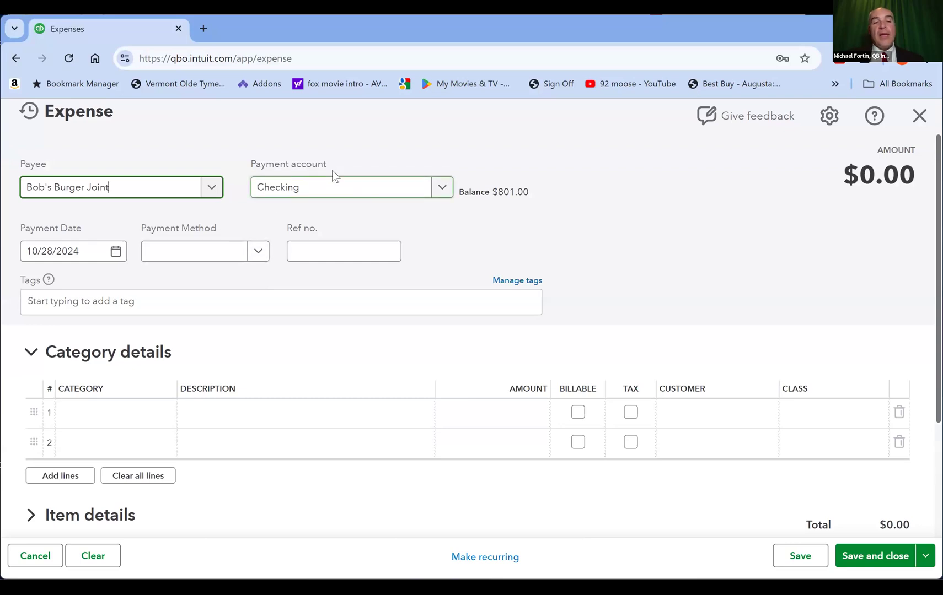
scroll(291, 189, down, 1)
scroll(301, 164, up, 1)
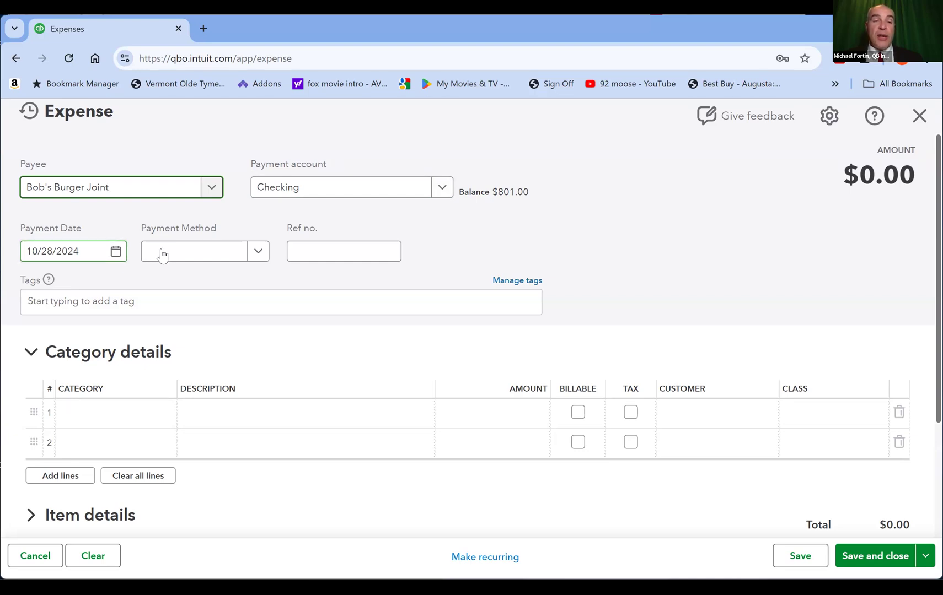
Add a new payment method named Debit to the expense and enter DEBIT as the reference number
click(258, 252)
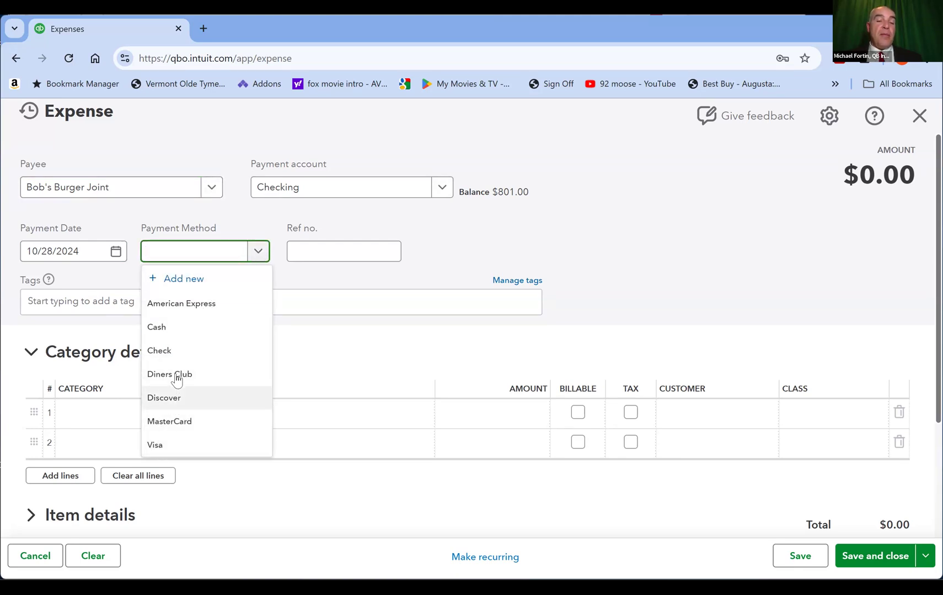
click(197, 255)
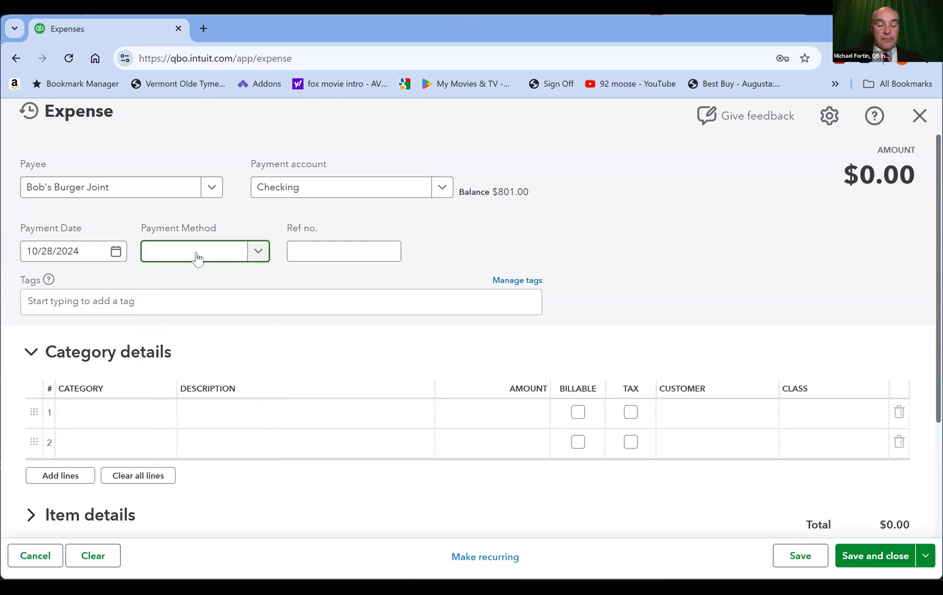
text(Debit)
key(Tab)
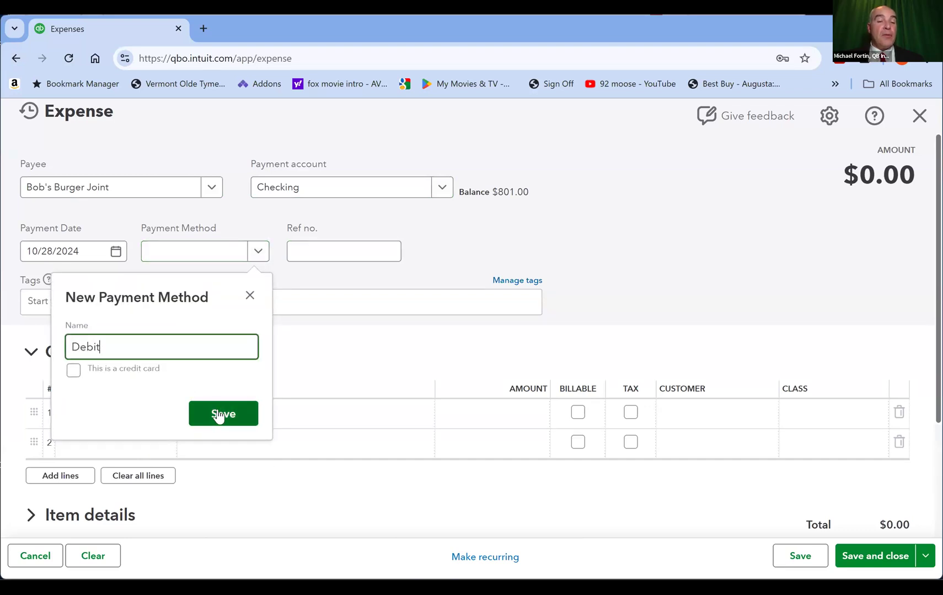
click(218, 417)
click(218, 406)
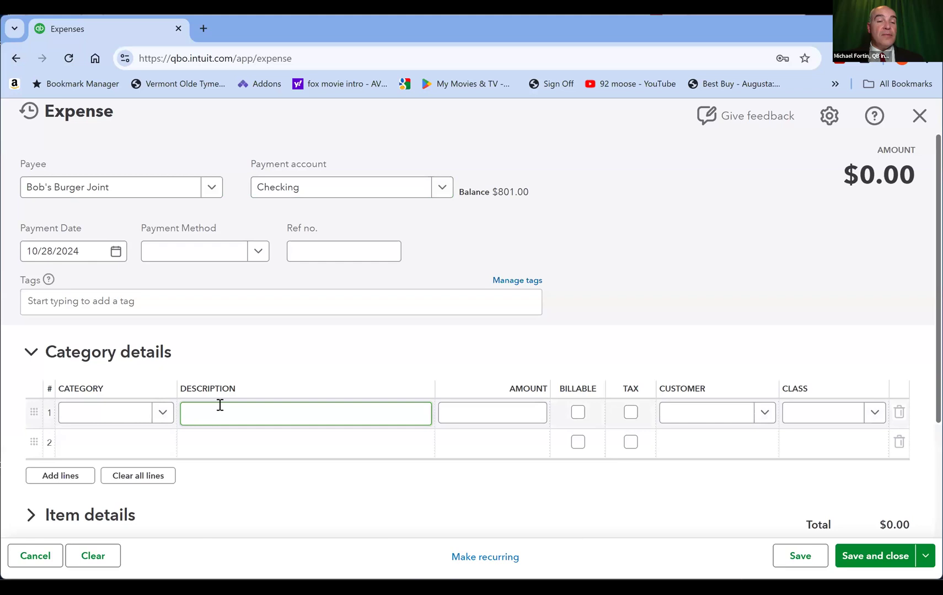
click(327, 250)
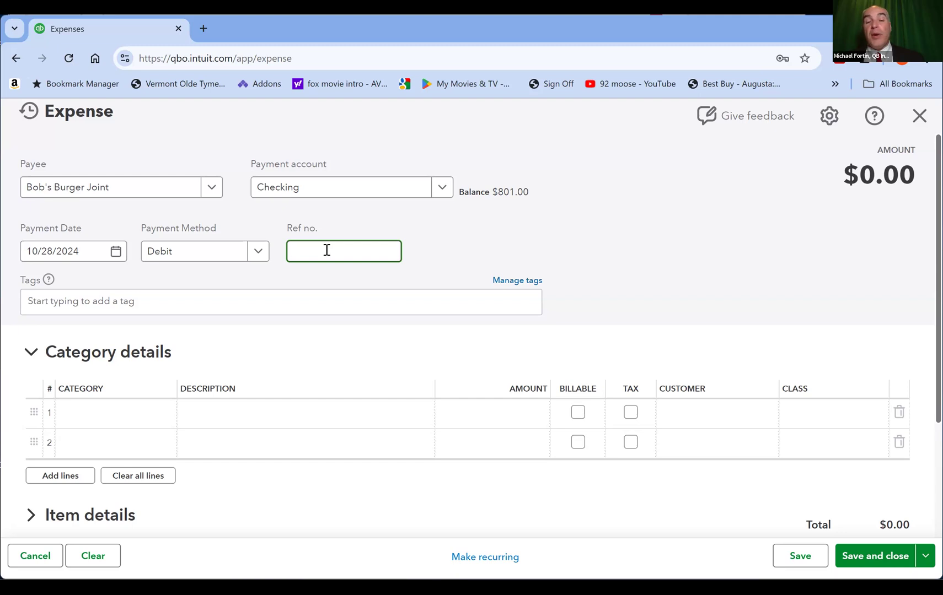
text(DEBIT)
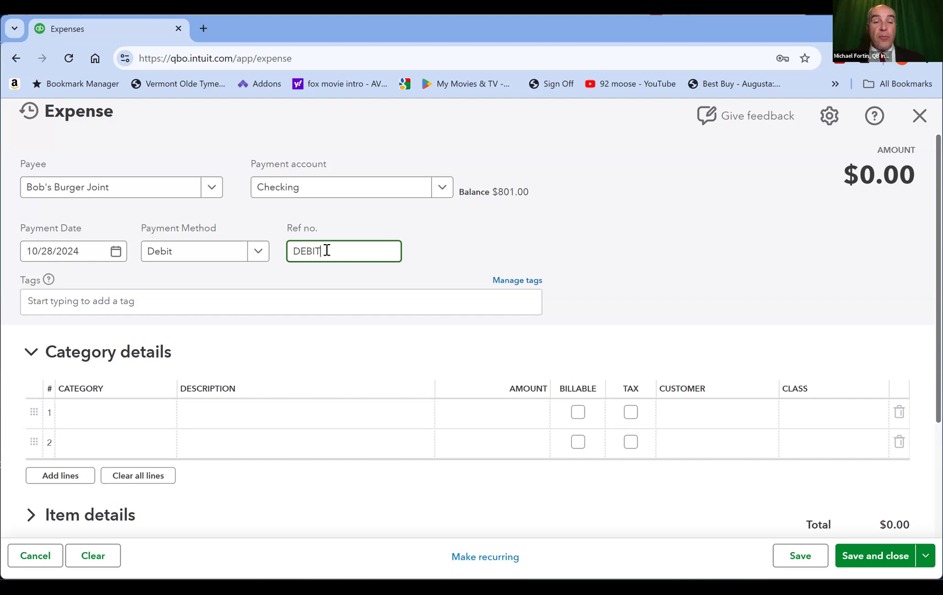
Add a new tag to the expense reading "Lunch with" followed by the guest's first name
key(Tab)
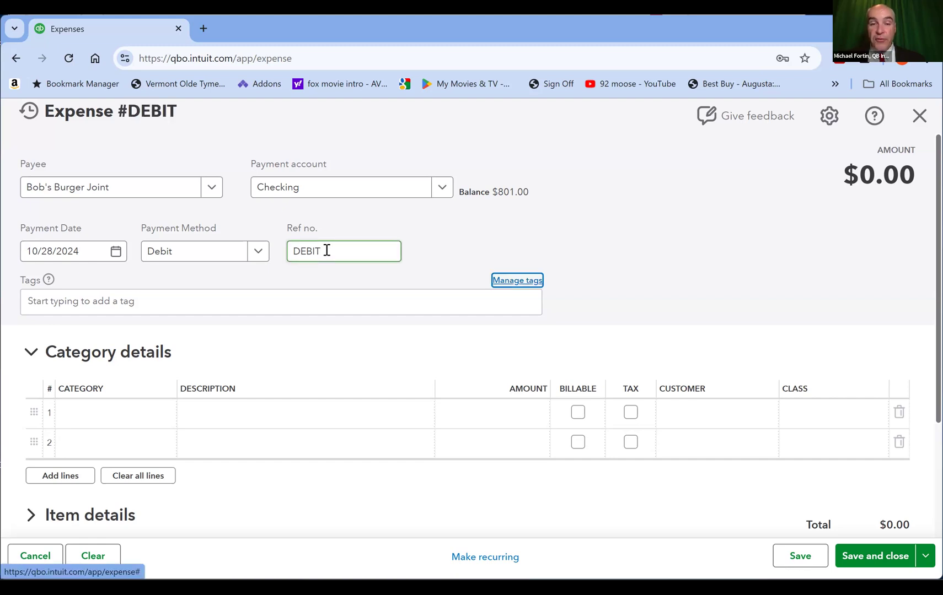
click(177, 298)
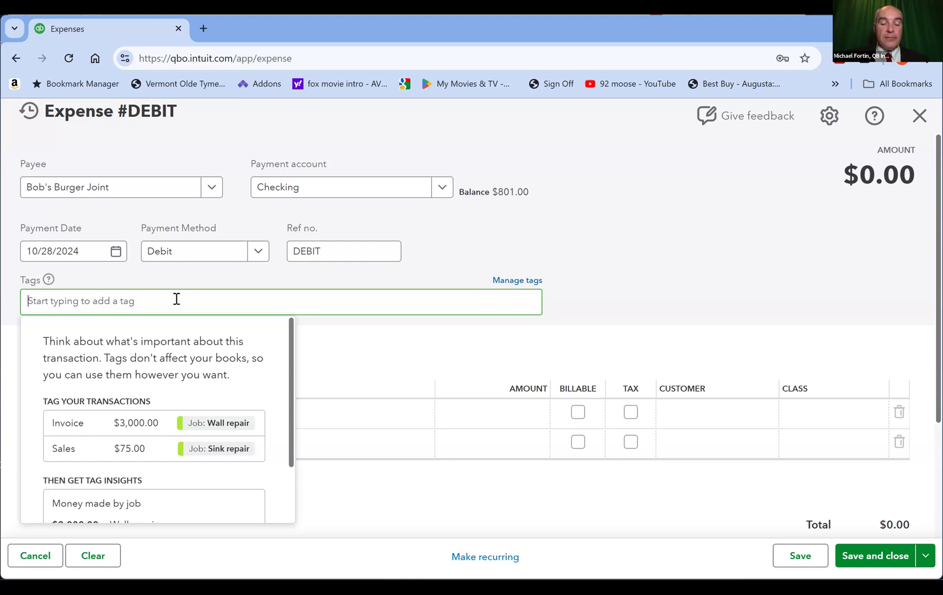
text(Luinch with Bill)
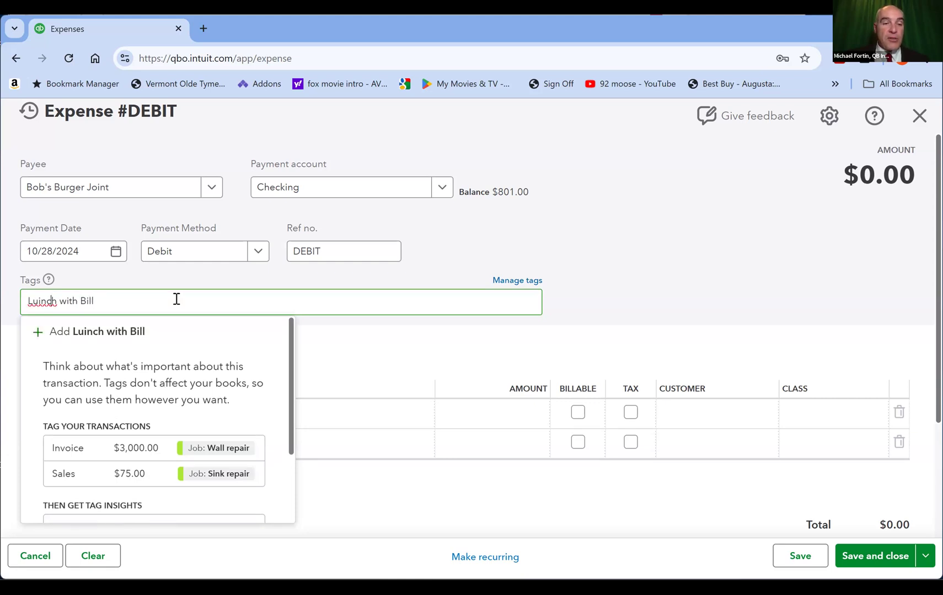
key(BackSpace)
key(Right)
key(Right)
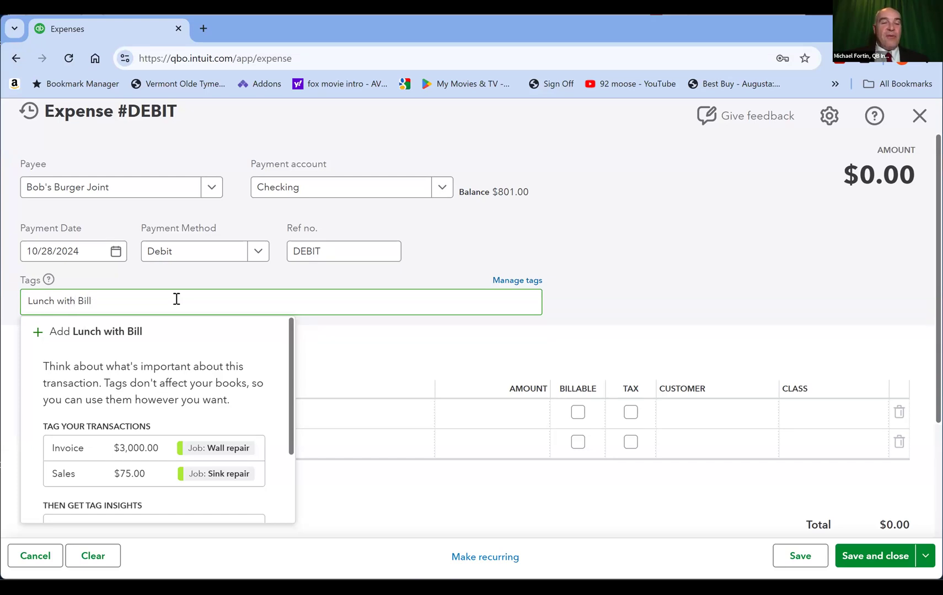
click(368, 353)
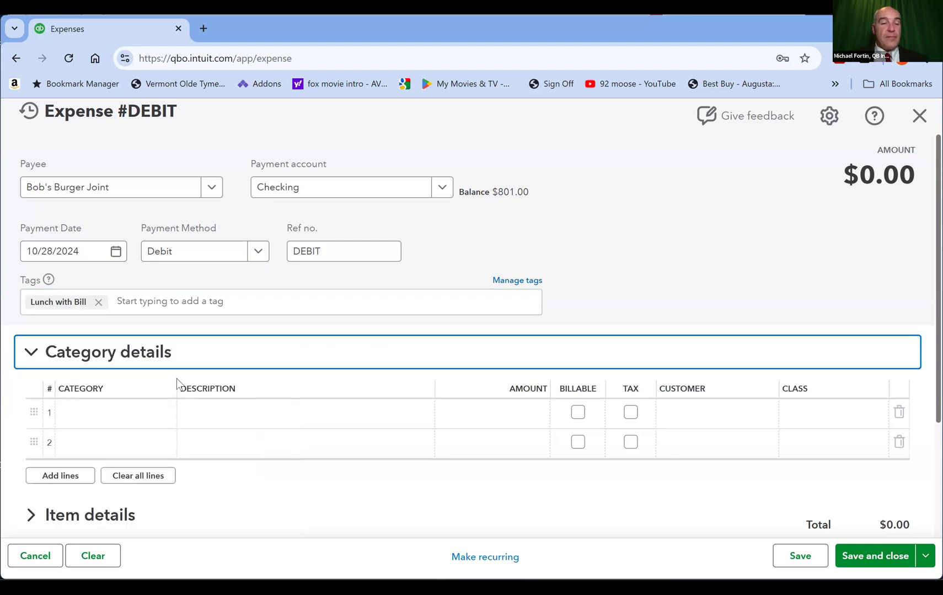
Assign the Meals and Entertainment category to the expense's first line
click(123, 414)
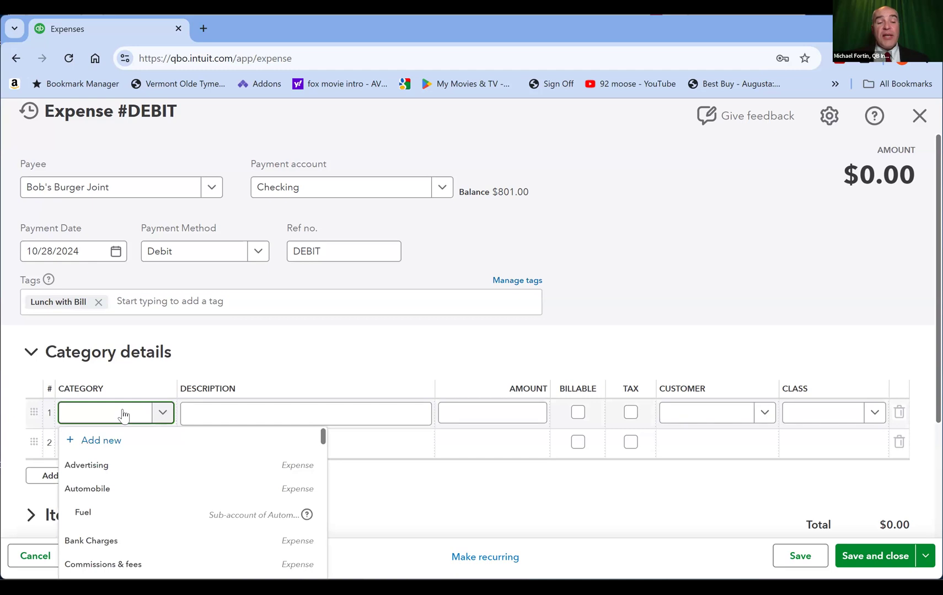
text(Mea)
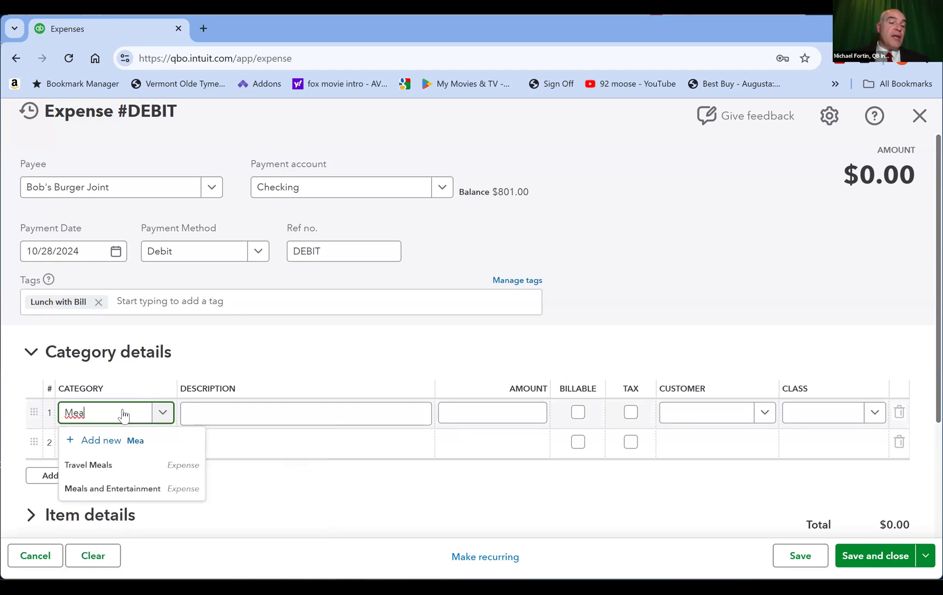
key(Down)
key(Down)
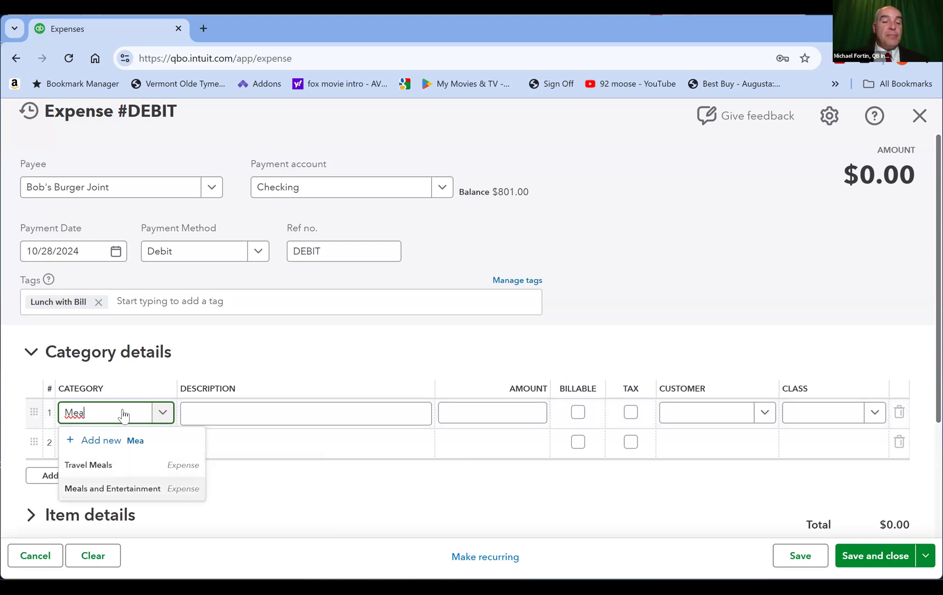
key(Return)
Describe the first line as lunch with the named guest and set its amount to 24.97
click(270, 416)
text(Lunch with )
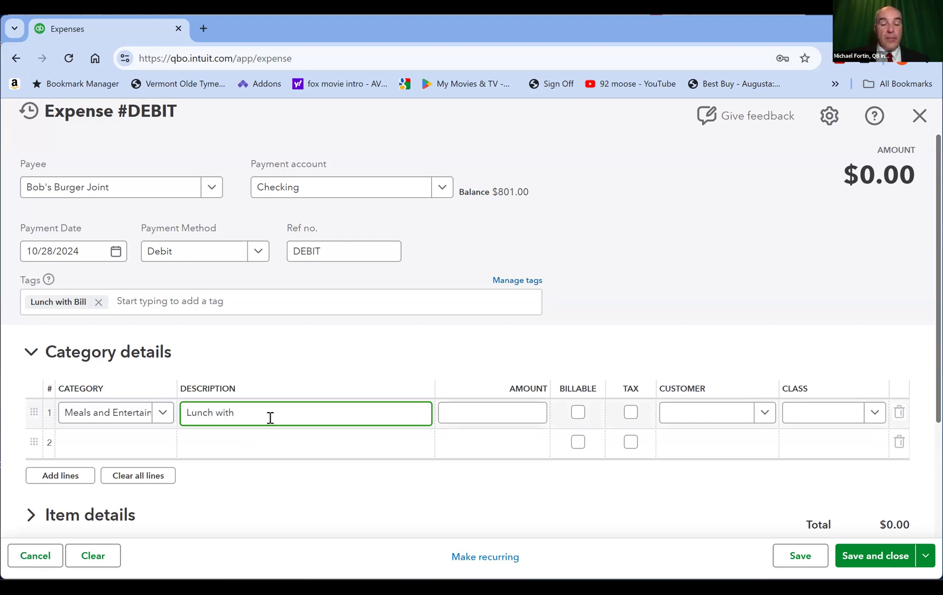
text(Bill)
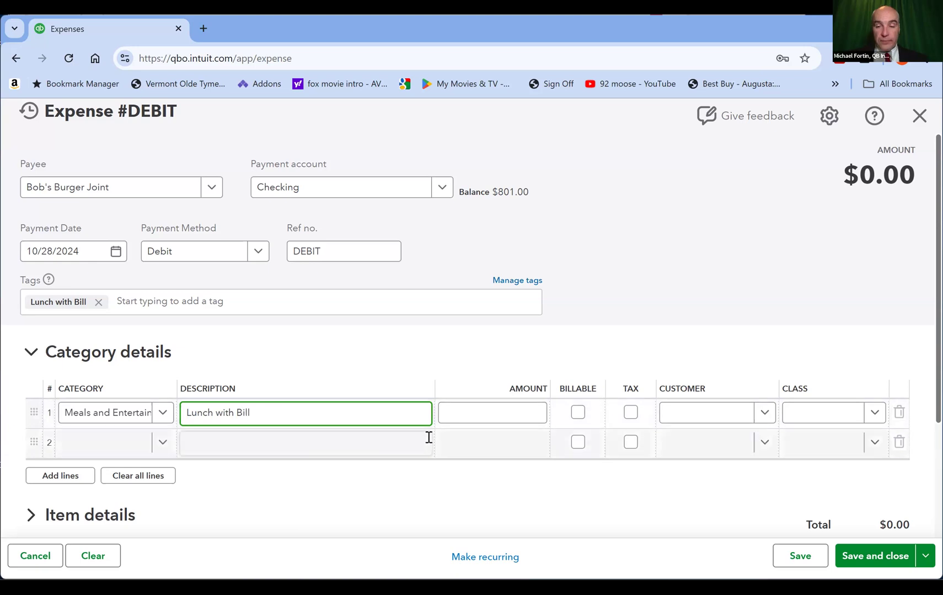
click(488, 418)
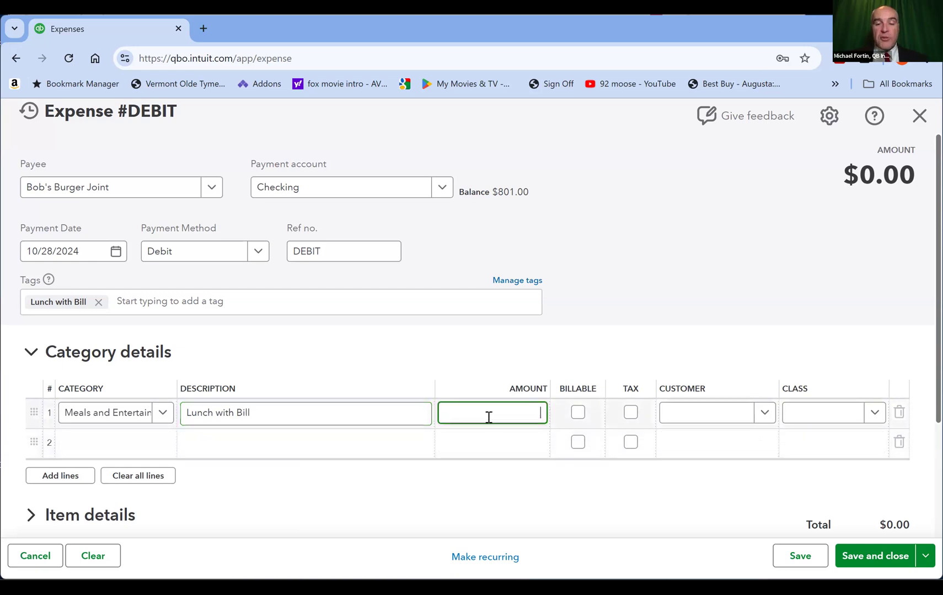
text(24.97)
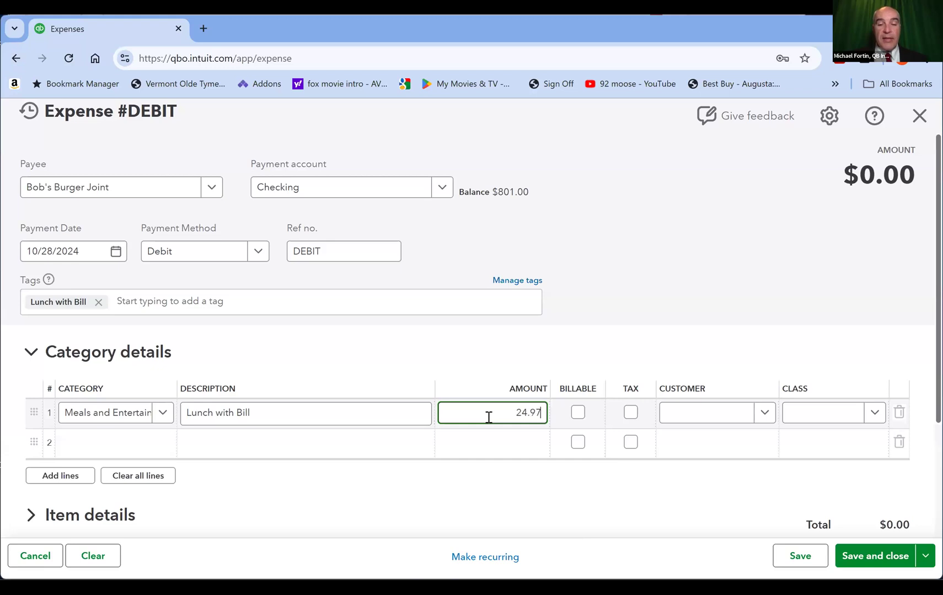
key(Tab)
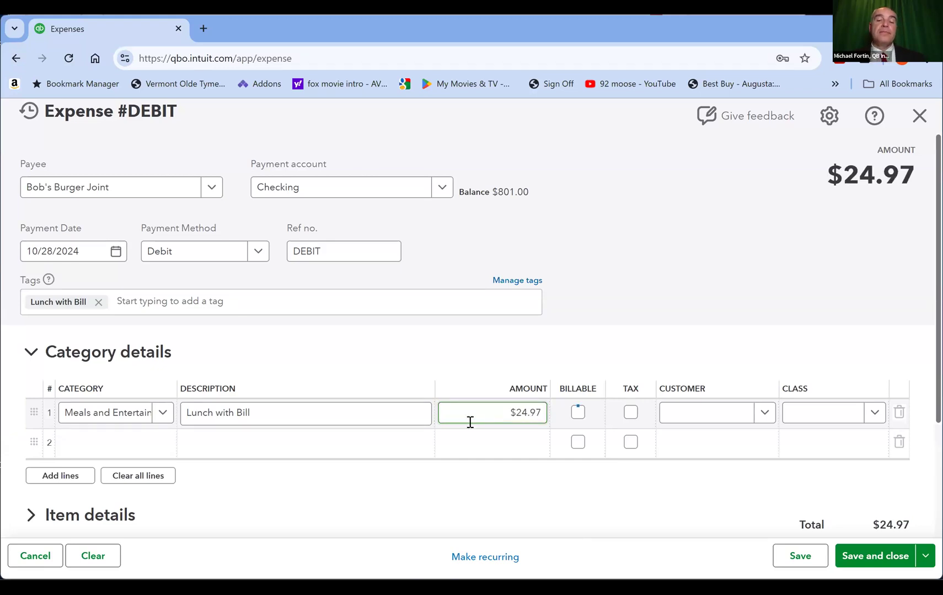
Set the line's class to Portland, save and close the expense, and review the expense transactions list
click(875, 418)
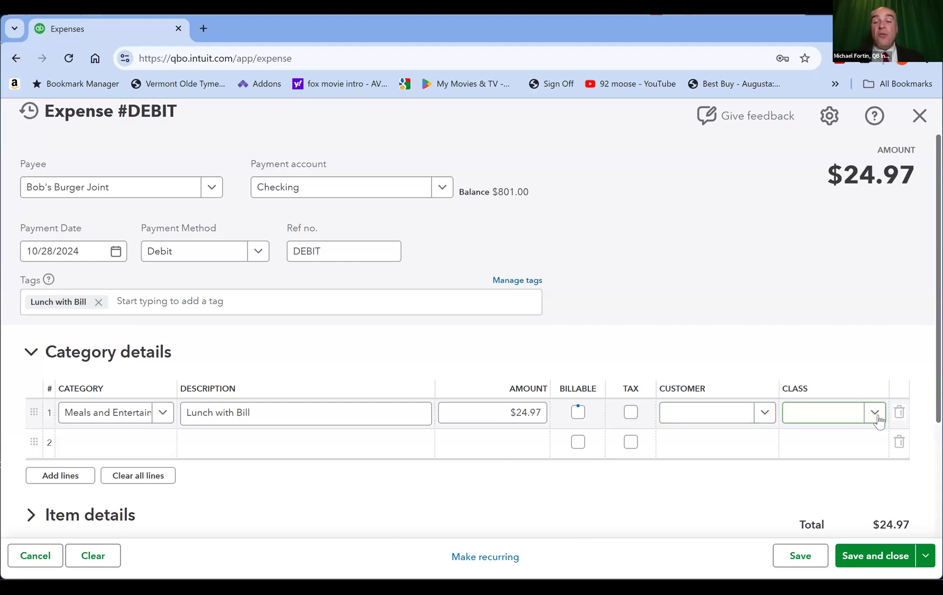
click(875, 414)
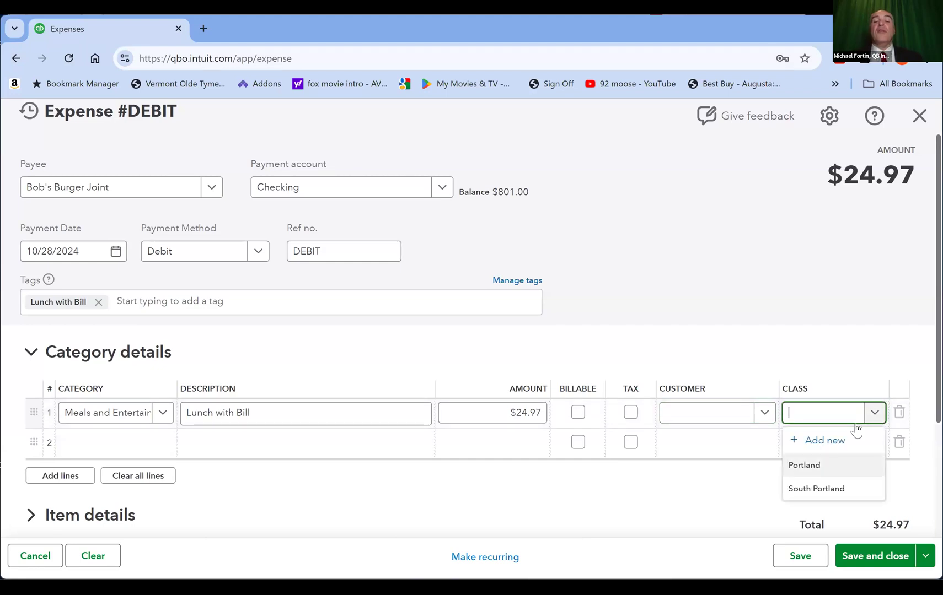
key(Return)
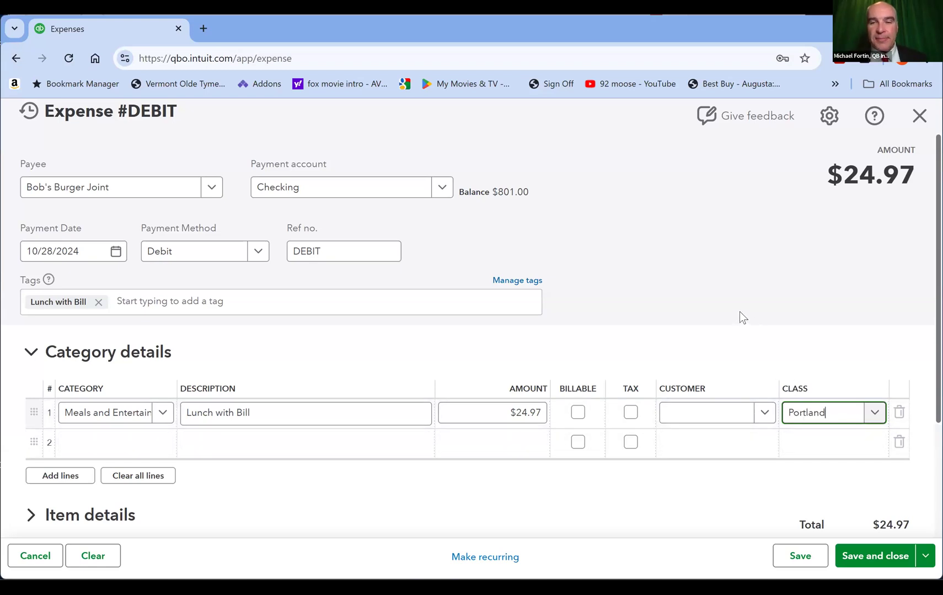
scroll(749, 300, down, 2)
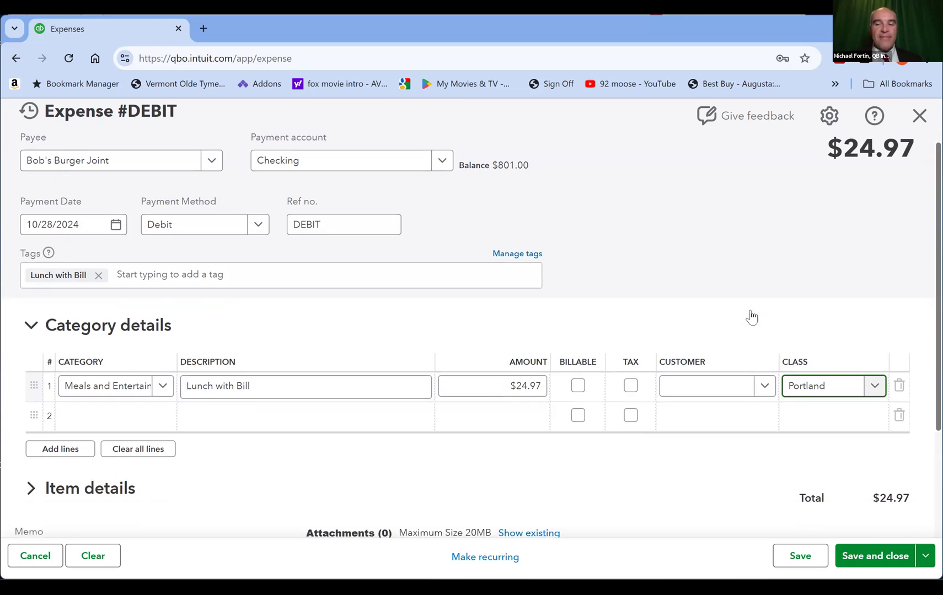
scroll(749, 308, down, 1)
click(756, 314)
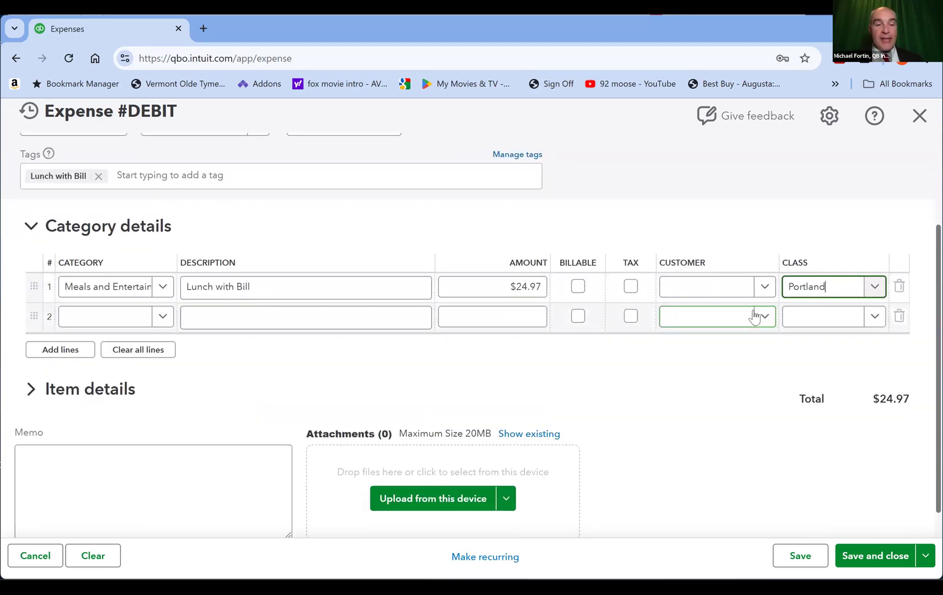
scroll(754, 316, down, 1)
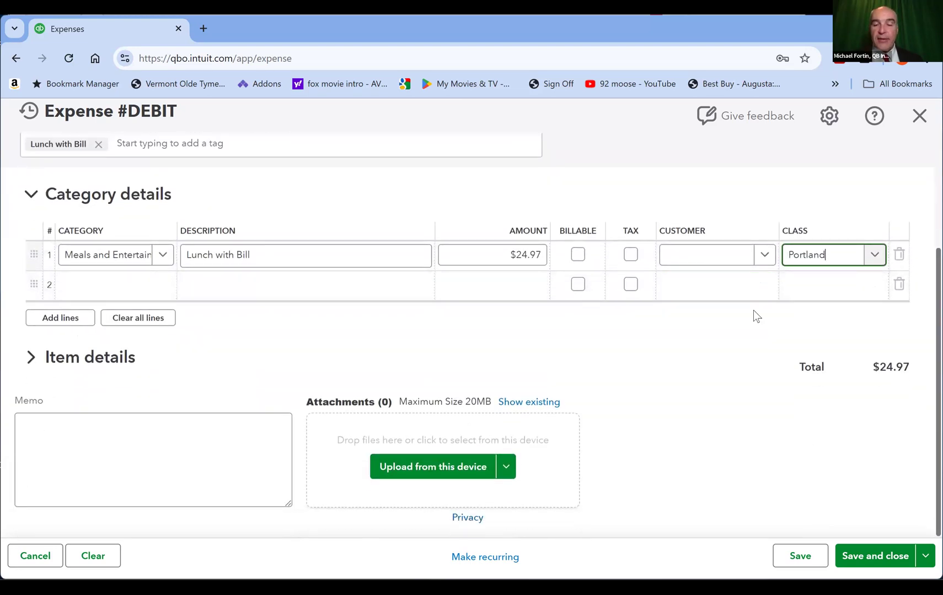
scroll(754, 310, up, 4)
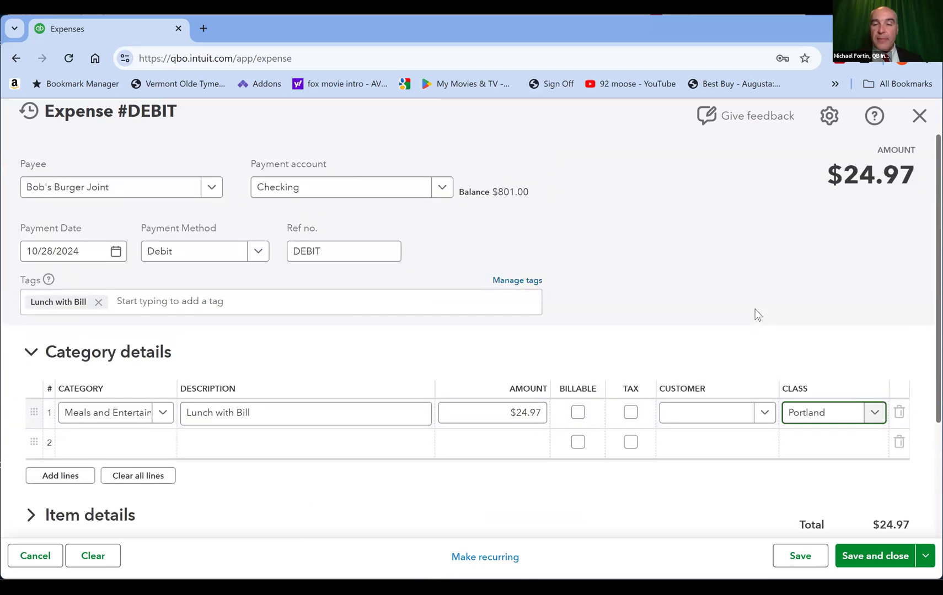
click(876, 554)
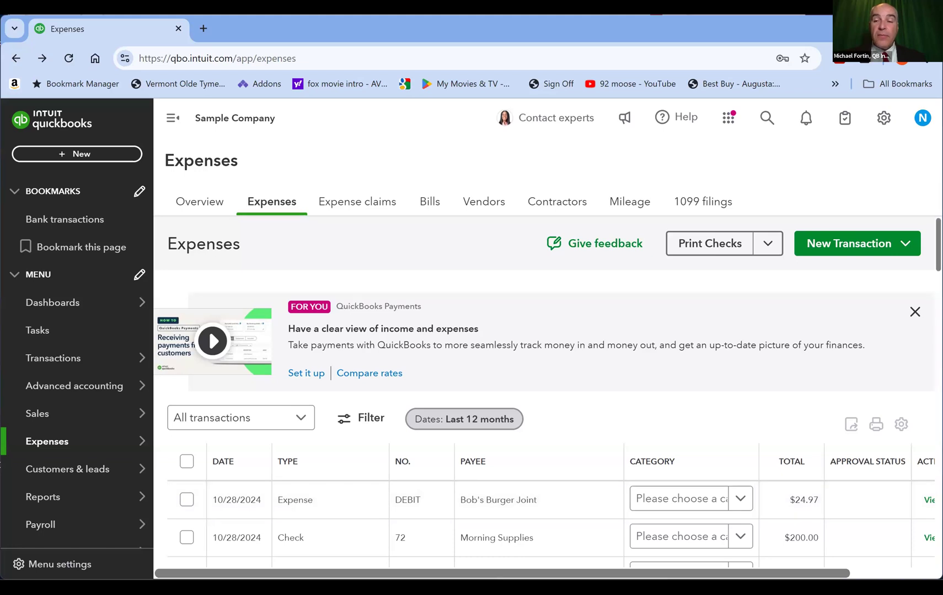
scroll(581, 312, down, 4)
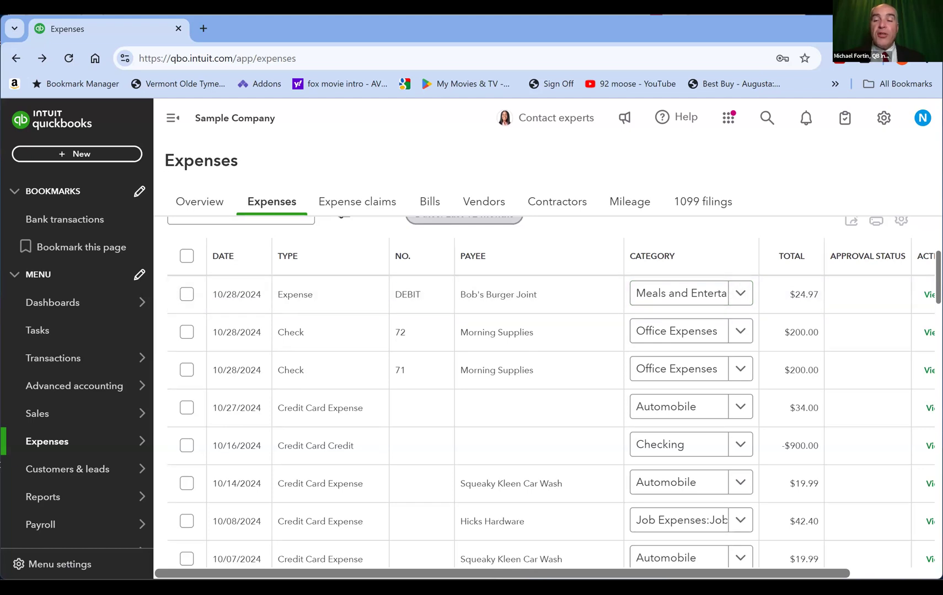
scroll(546, 386, up, 4)
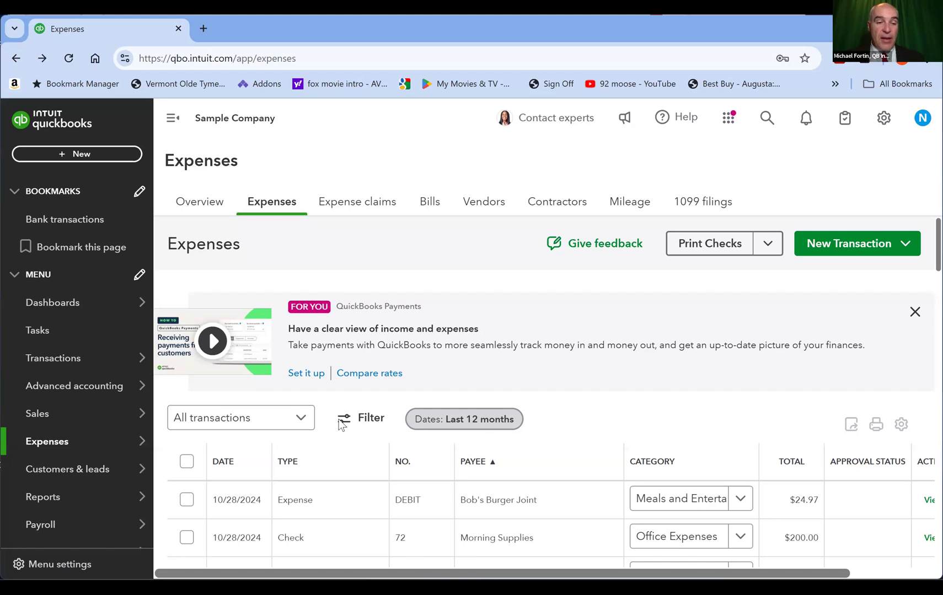
Open the Checking register from the chart of accounts and check the recorded payments and ending balance
mouse_move(40, 384)
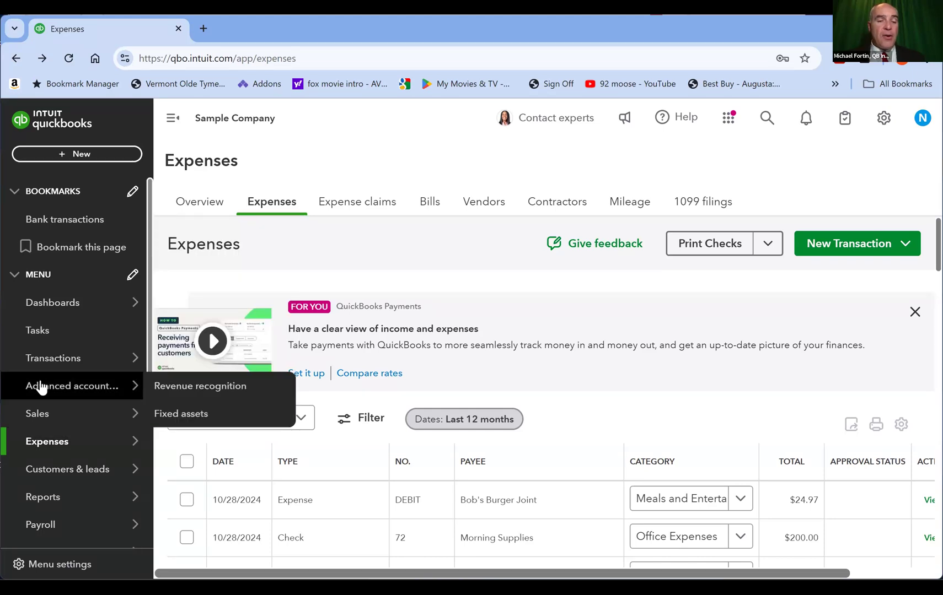
mouse_move(182, 365)
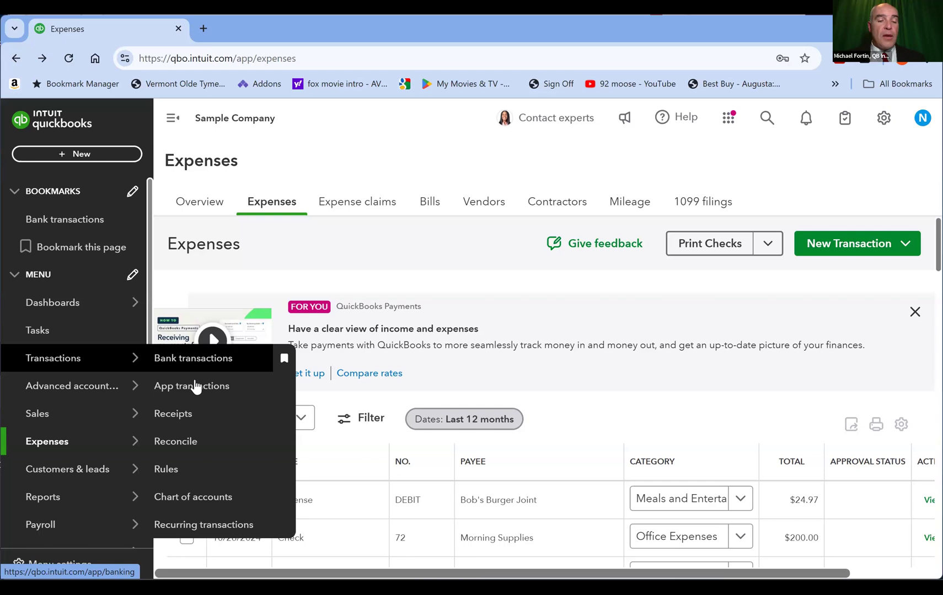
click(192, 498)
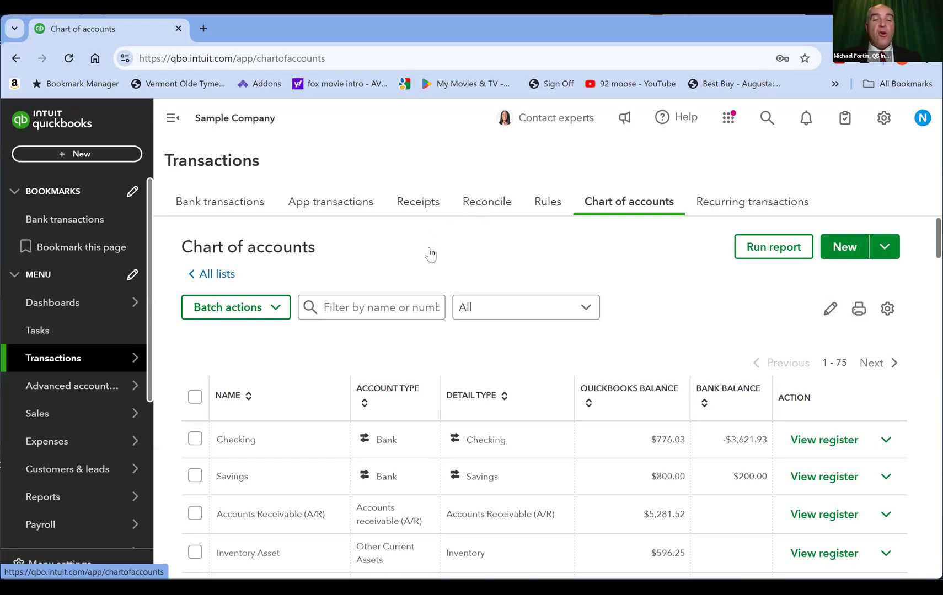
click(818, 441)
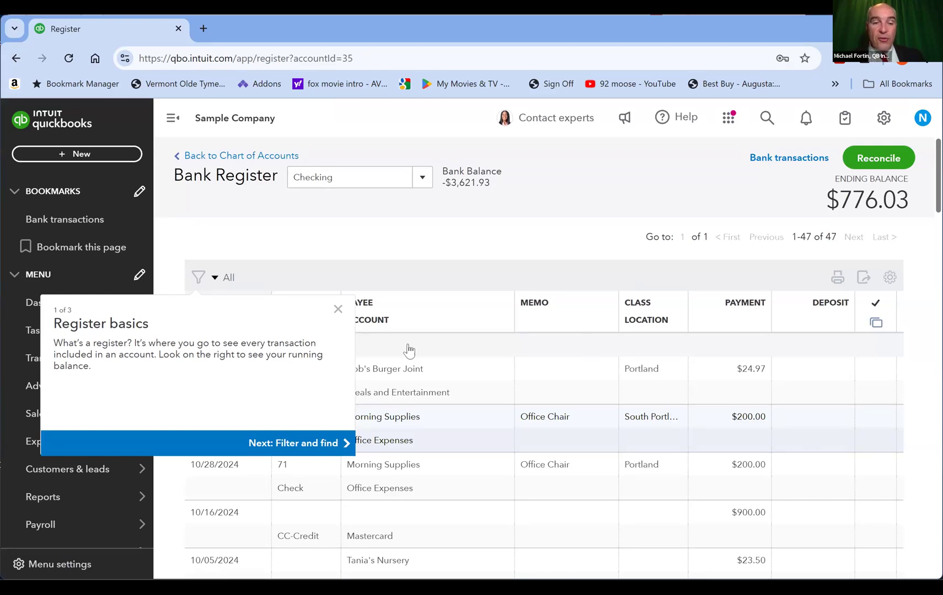
click(336, 310)
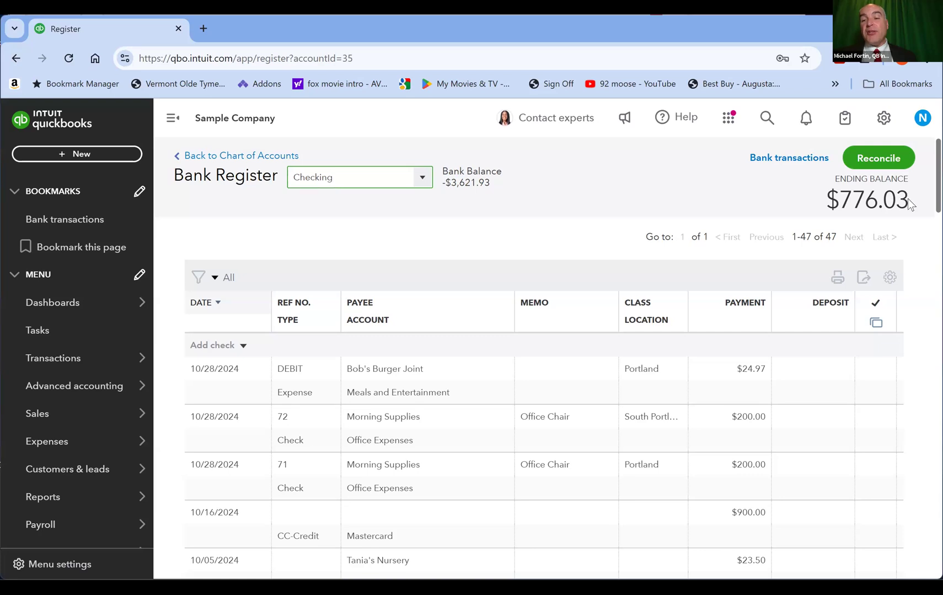
drag(909, 204, 825, 208)
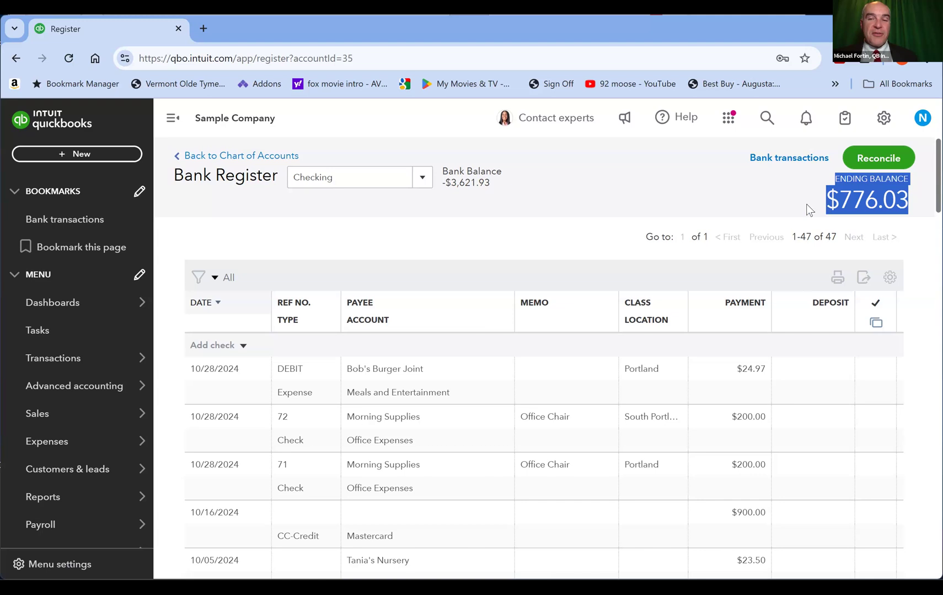
click(806, 205)
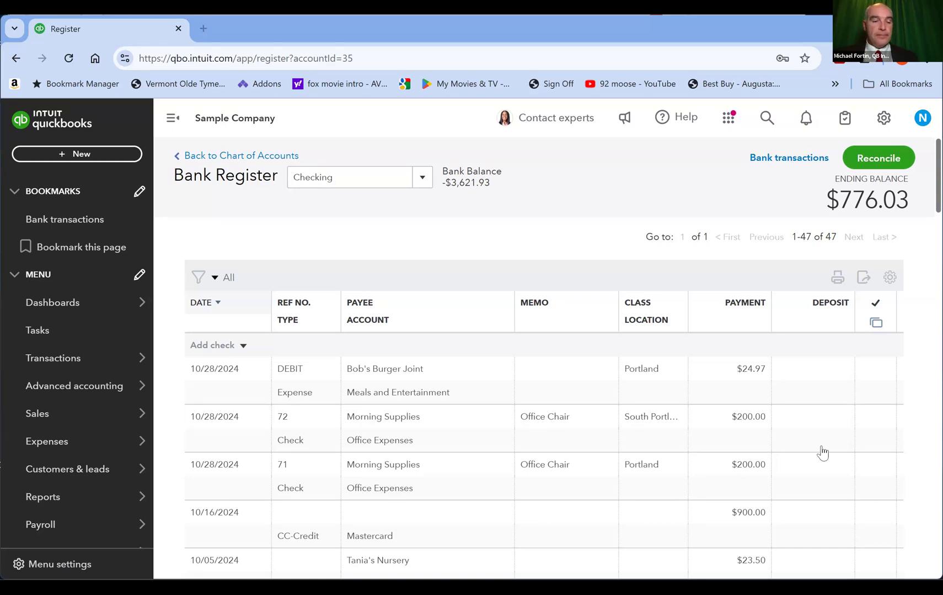
Switch to the PowerPoint workshop deck and read the Entering Bills exercise on slide 42
key(alt+Tab)
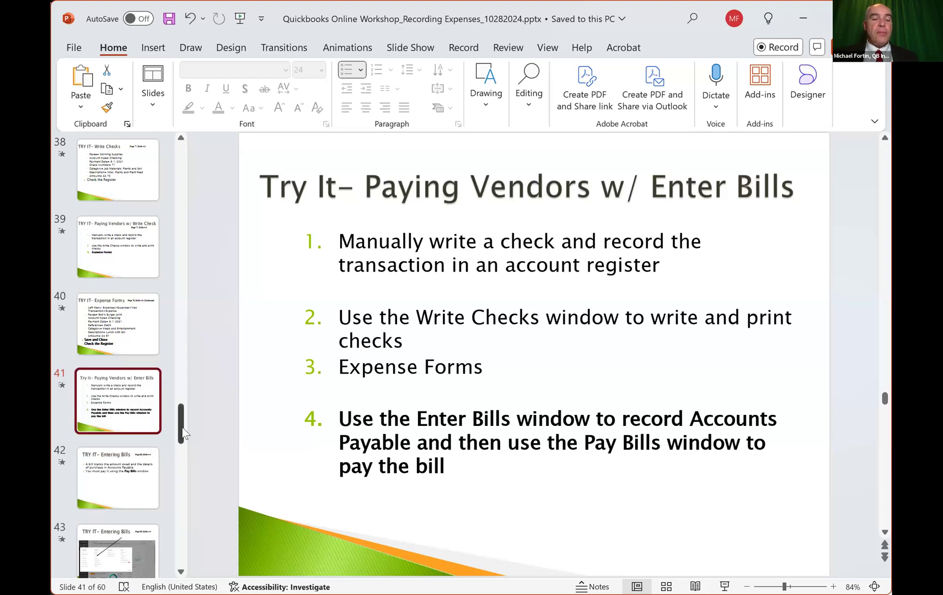
scroll(183, 451, down, 5)
scroll(183, 441, up, 3)
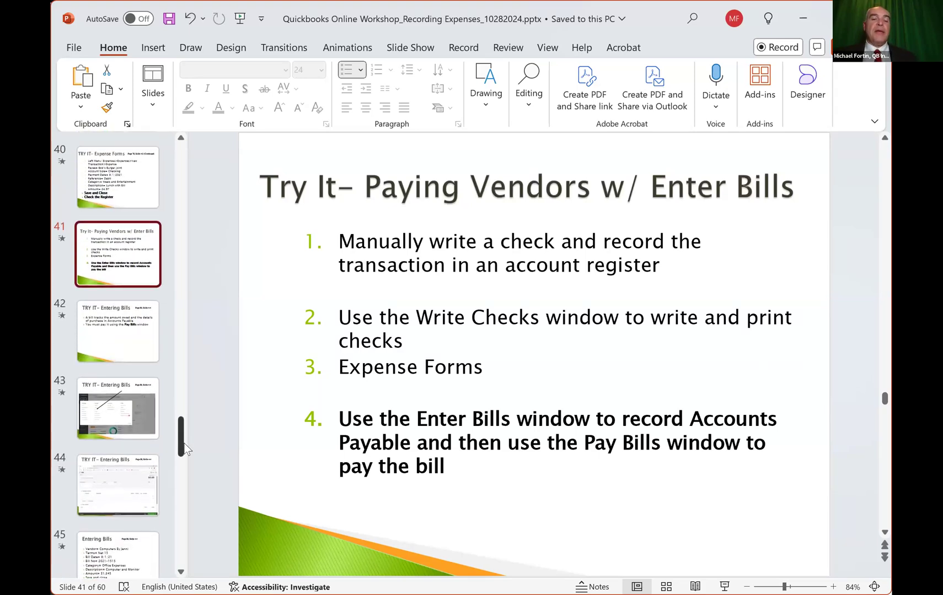
click(126, 332)
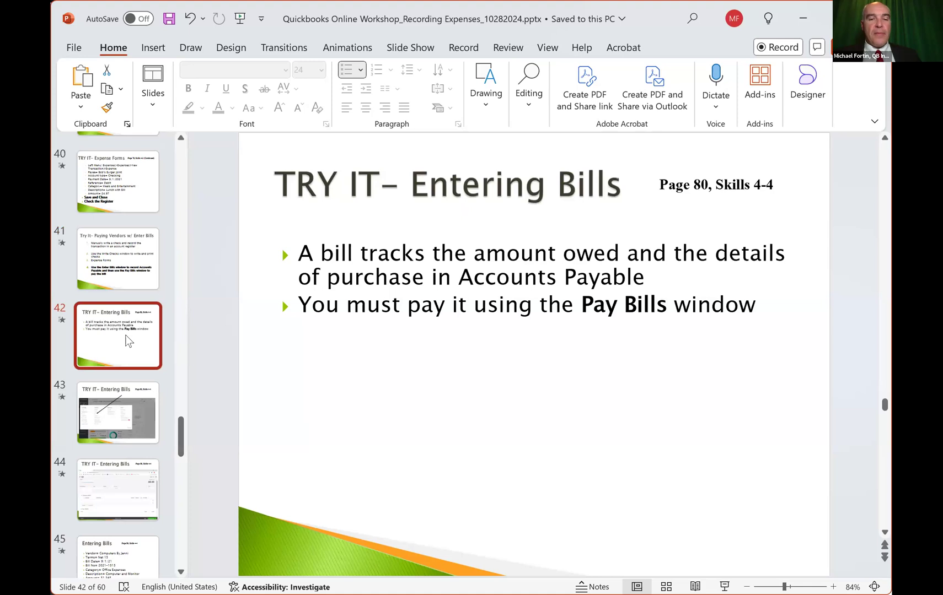
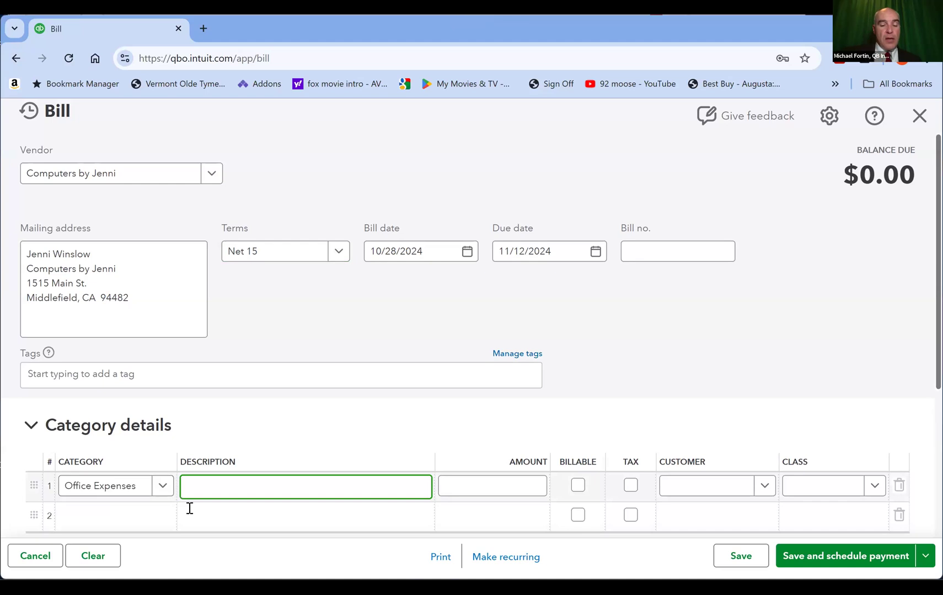
Describe the bill's Office Expenses line as New Computer and set its amount to 1,345.00
text(ter)
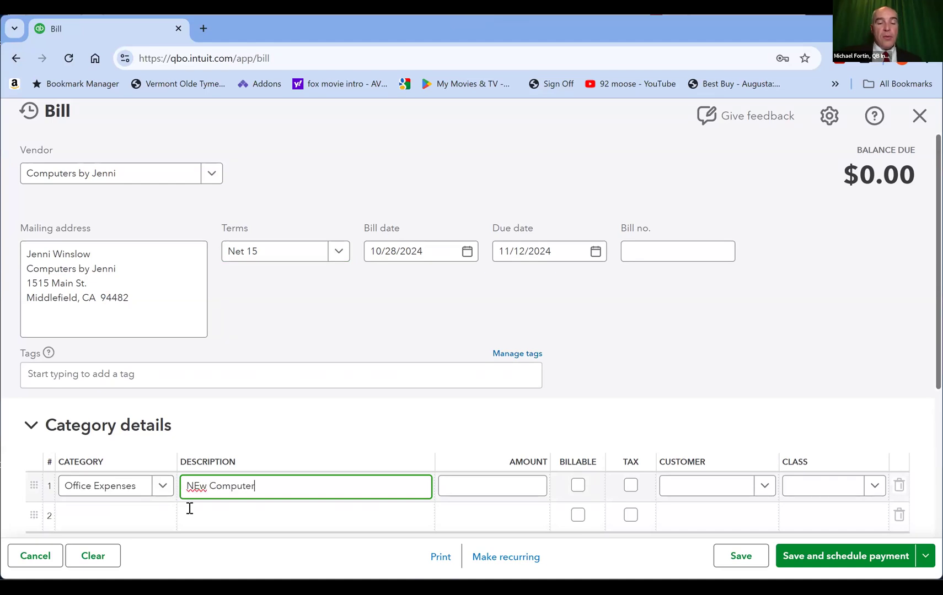
key(BackSpace)
key(BackSpace)
key(BackSpace)
key(BackSpace)
key(BackSpace)
key(BackSpace)
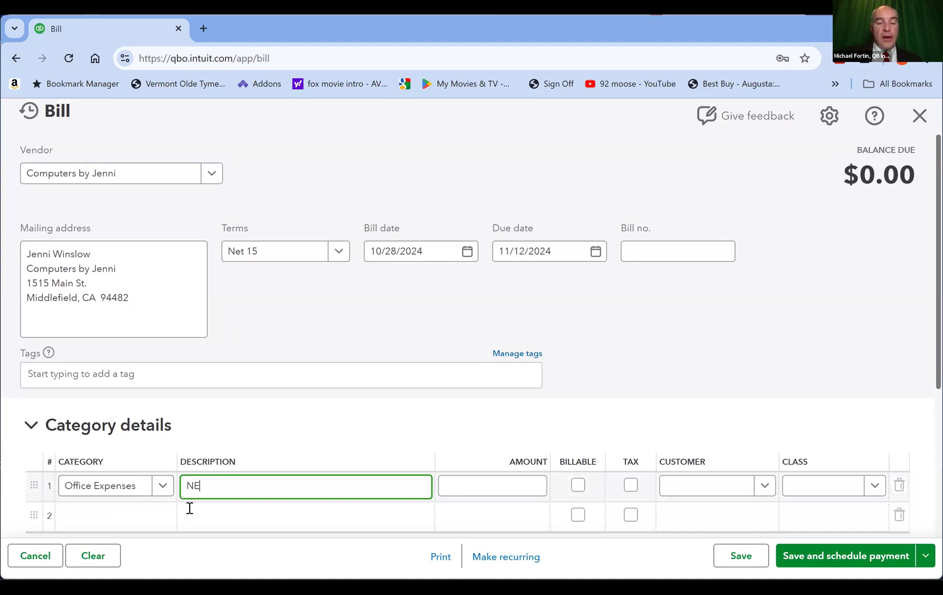
text(ew Conput)
key(BackSpace)
key(BackSpace)
key(BackSpace)
text(mputer)
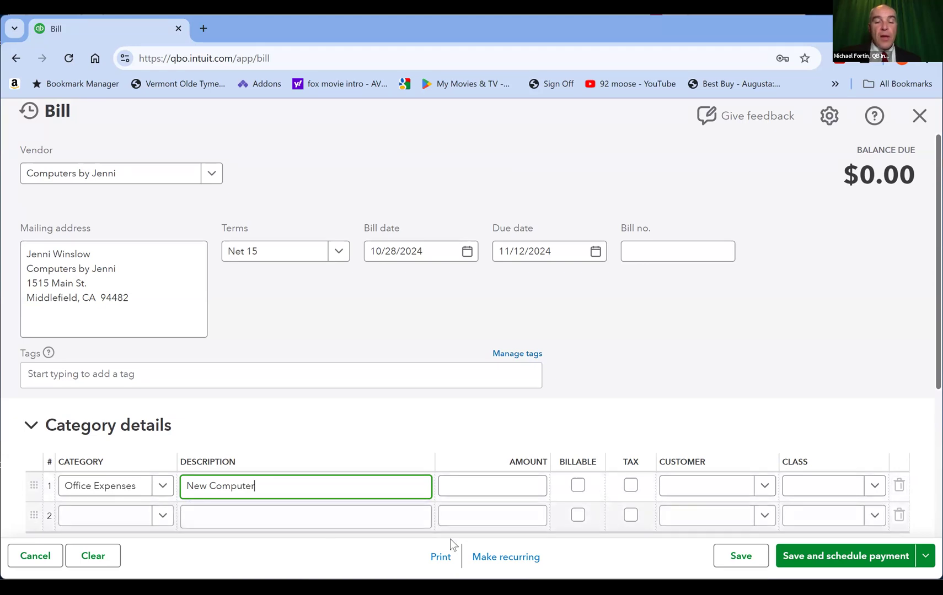
key(Tab)
text(1,345.00)
key(Tab)
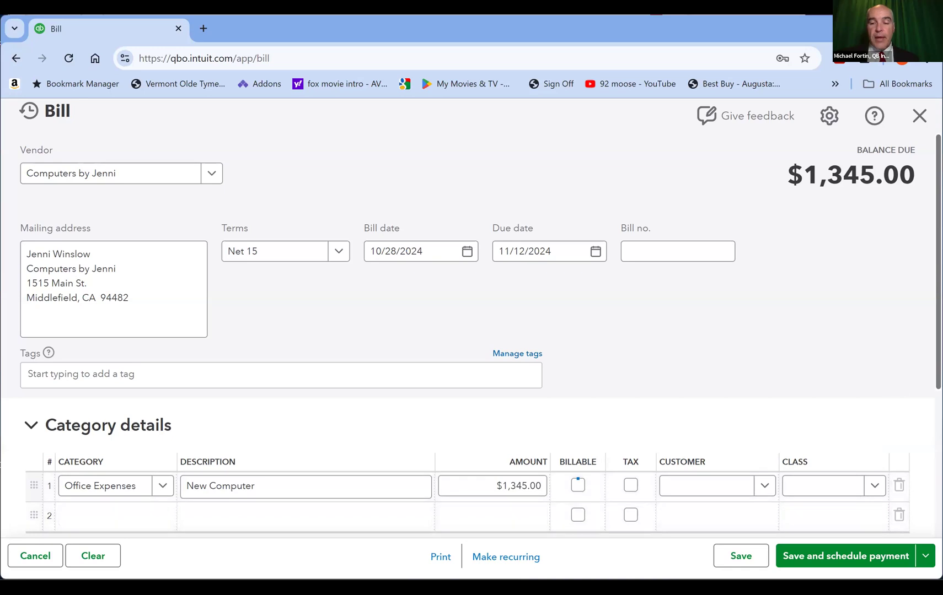
Set the line's class to South Portland, and save and close the bill
scroll(882, 394, down, 2)
click(881, 393)
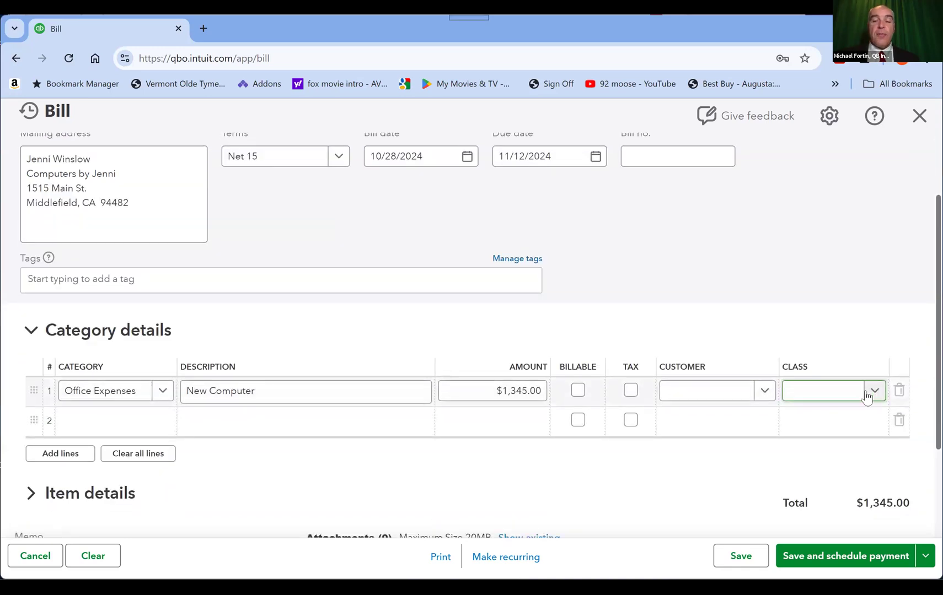
key(Return)
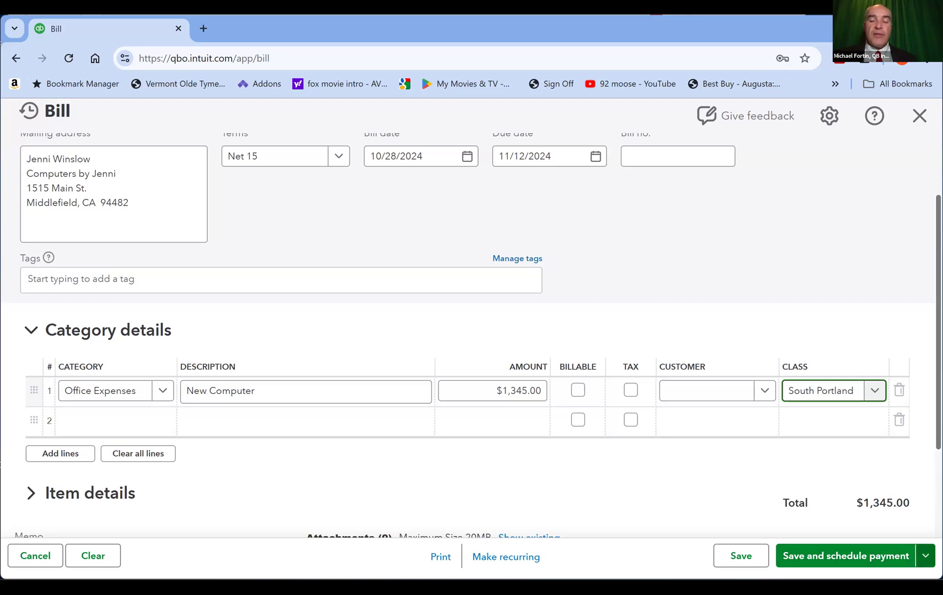
click(925, 555)
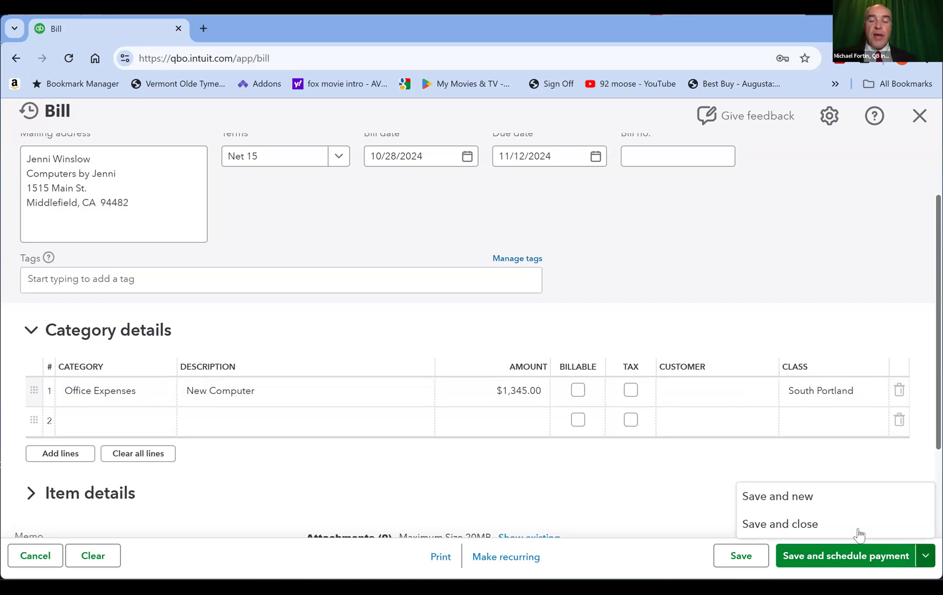
click(771, 527)
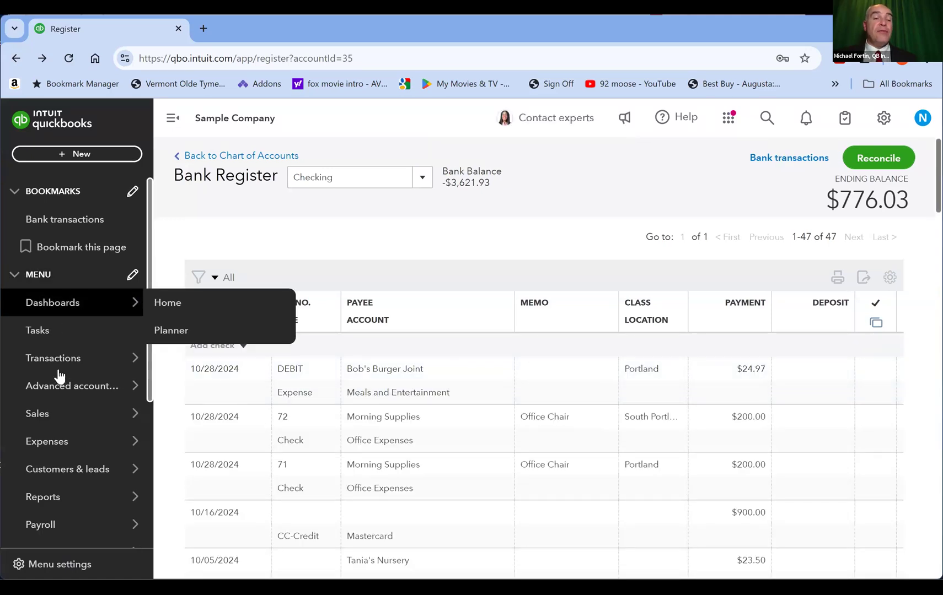
Open the vendors list and check the open balance for Computers by Jenni and the bill summary amounts
mouse_move(57, 448)
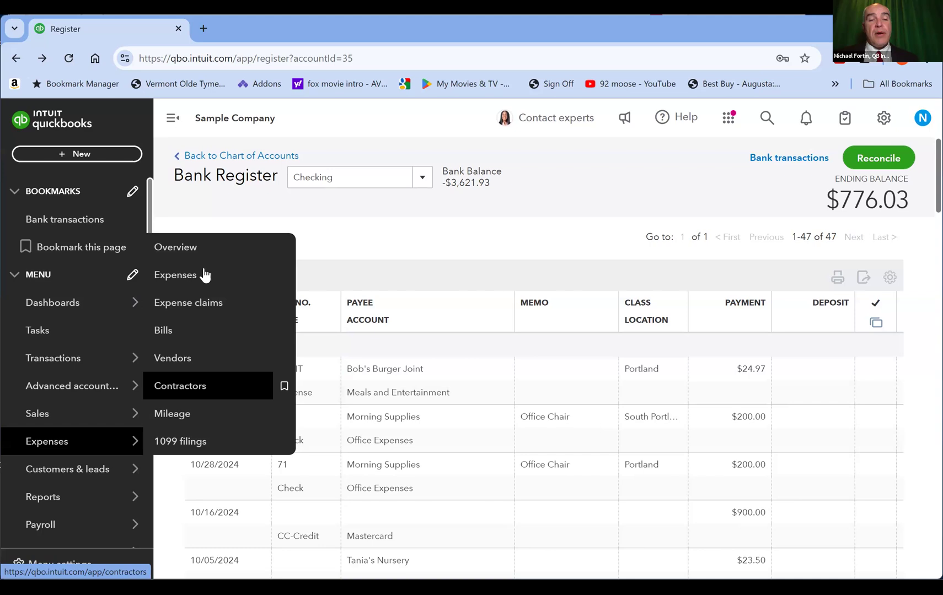
click(172, 359)
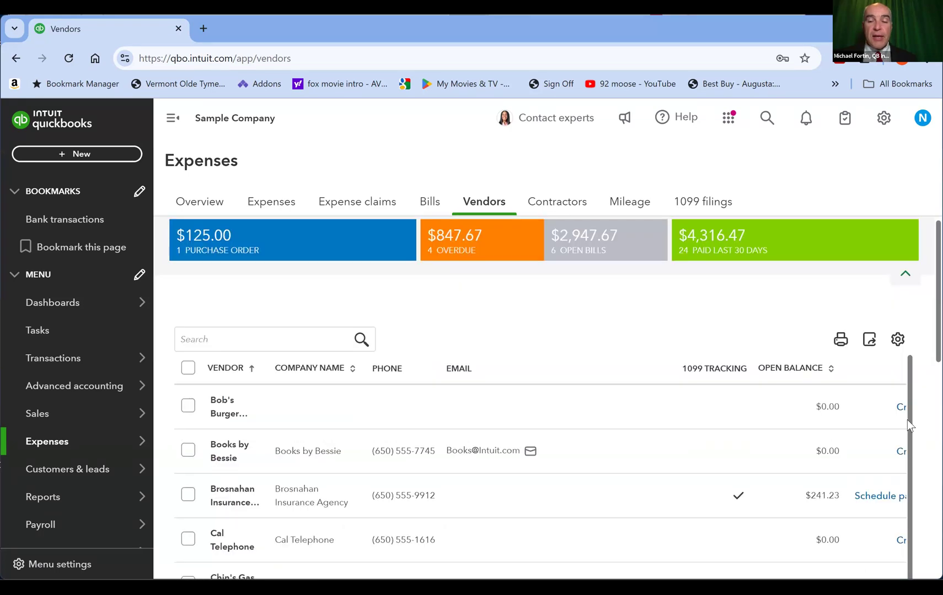
scroll(905, 428, down, 3)
scroll(905, 429, down, 2)
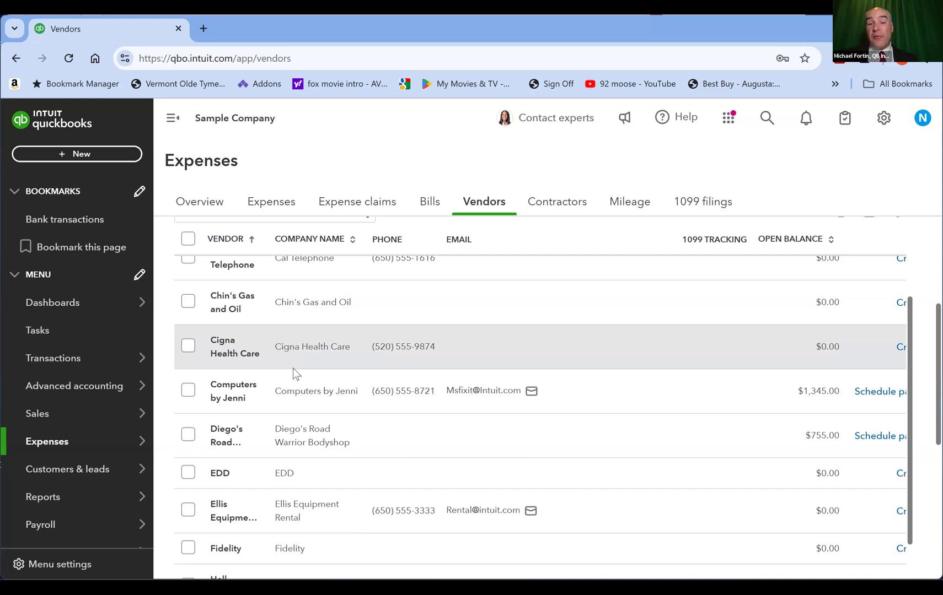
scroll(296, 374, up, 3)
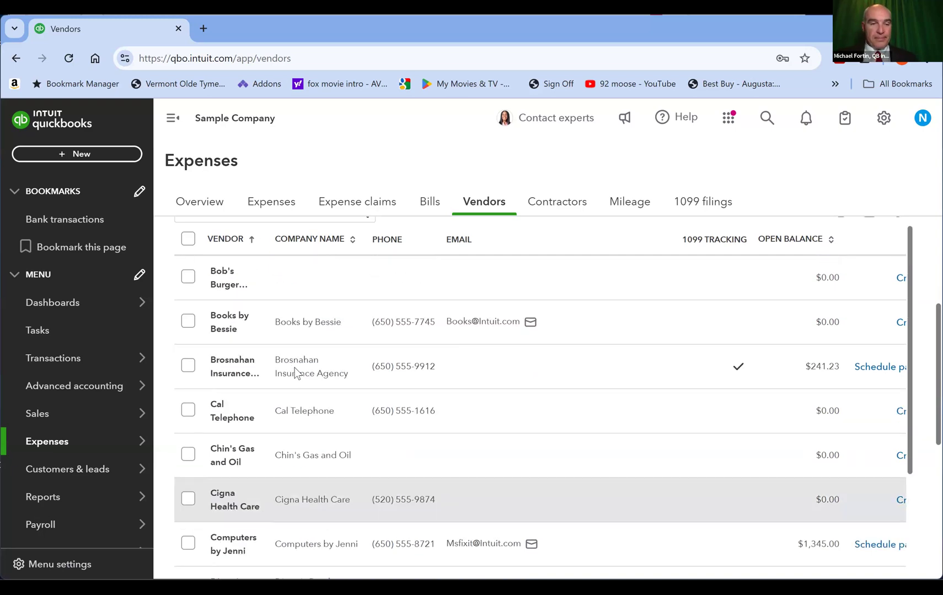
scroll(349, 288, up, 5)
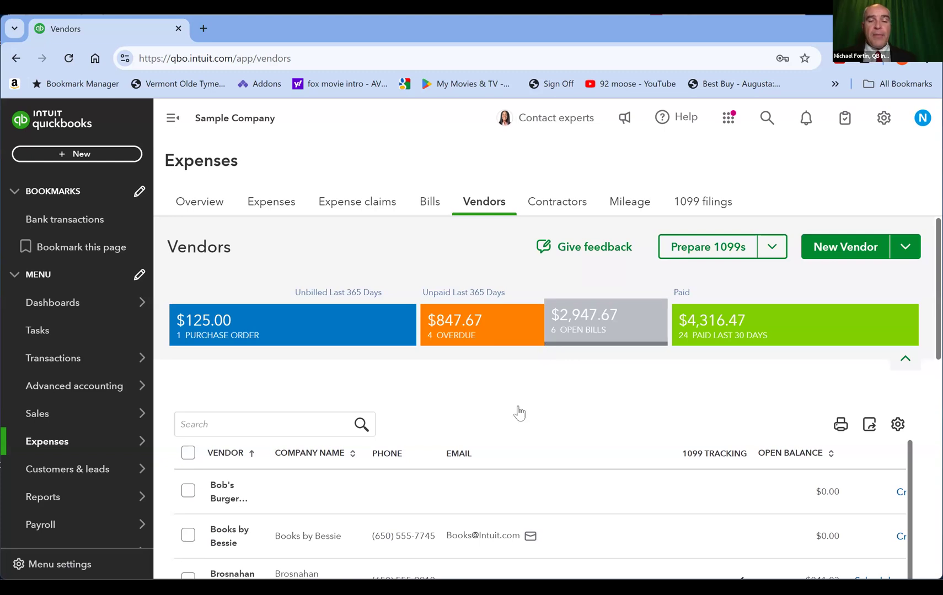
Try to schedule a payment for Computers by Jenni from the vendors list, and return to the list
scroll(541, 424, down, 5)
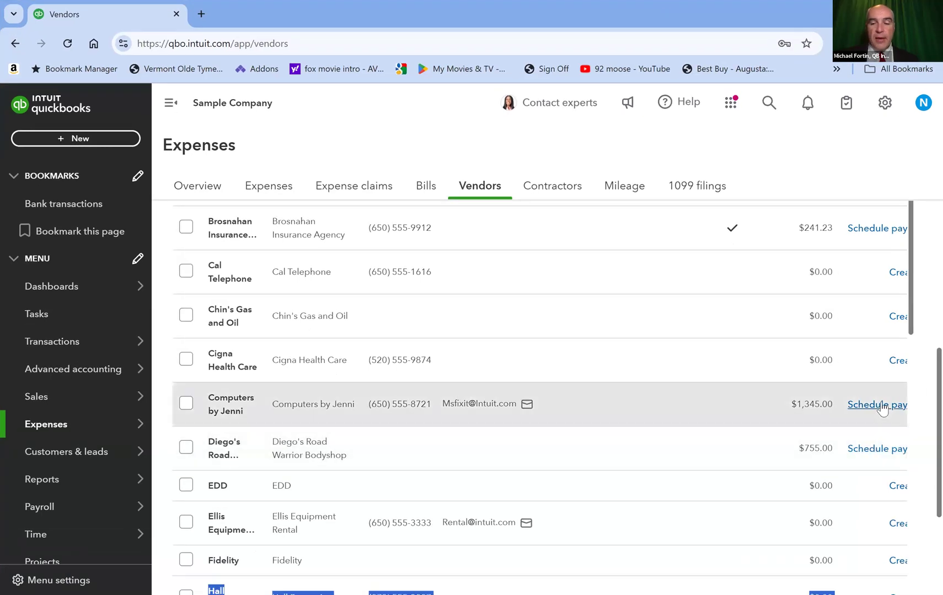
click(900, 408)
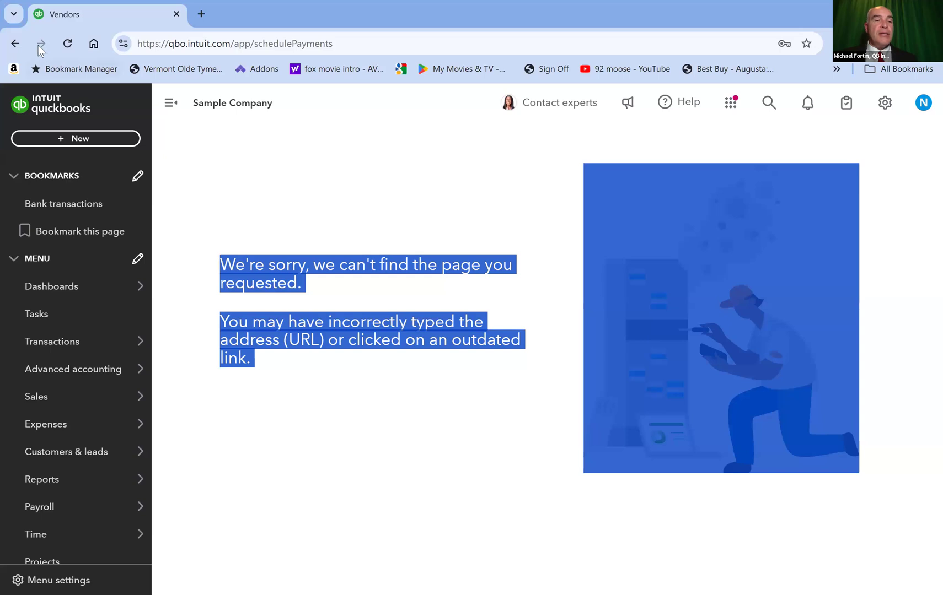
click(16, 43)
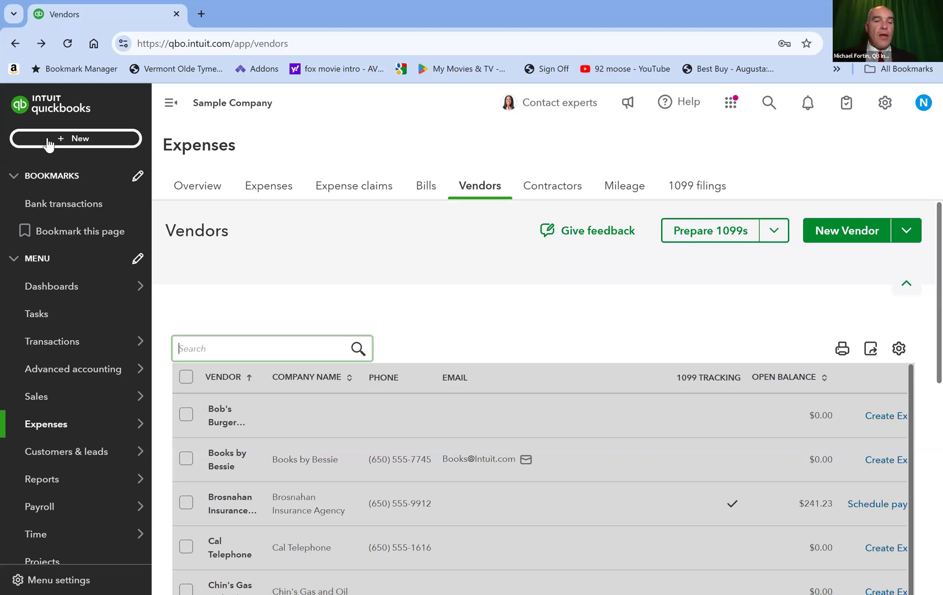
Start paying bills and select the Computers by Jenni bill due 11/12/2024 for full payment
click(47, 138)
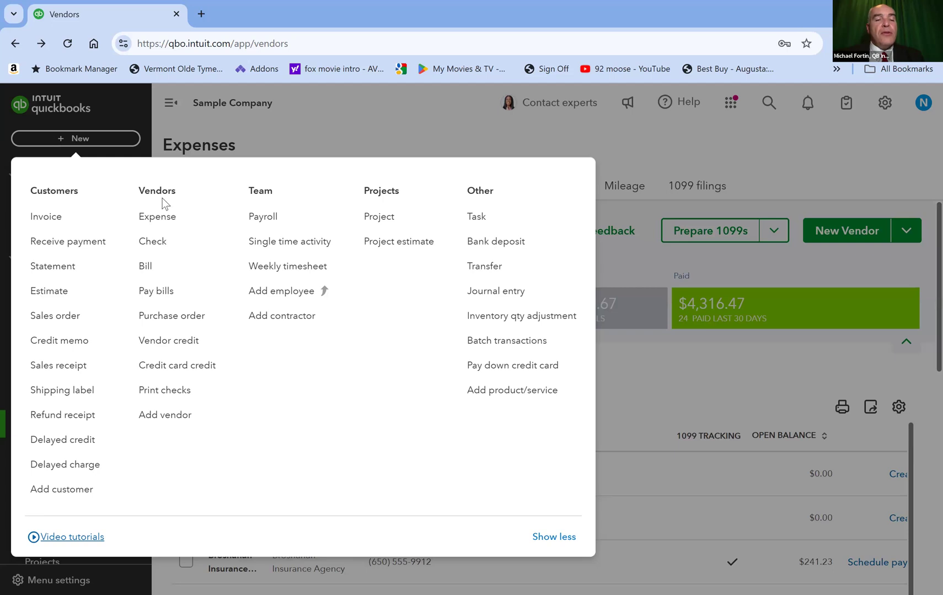
click(156, 292)
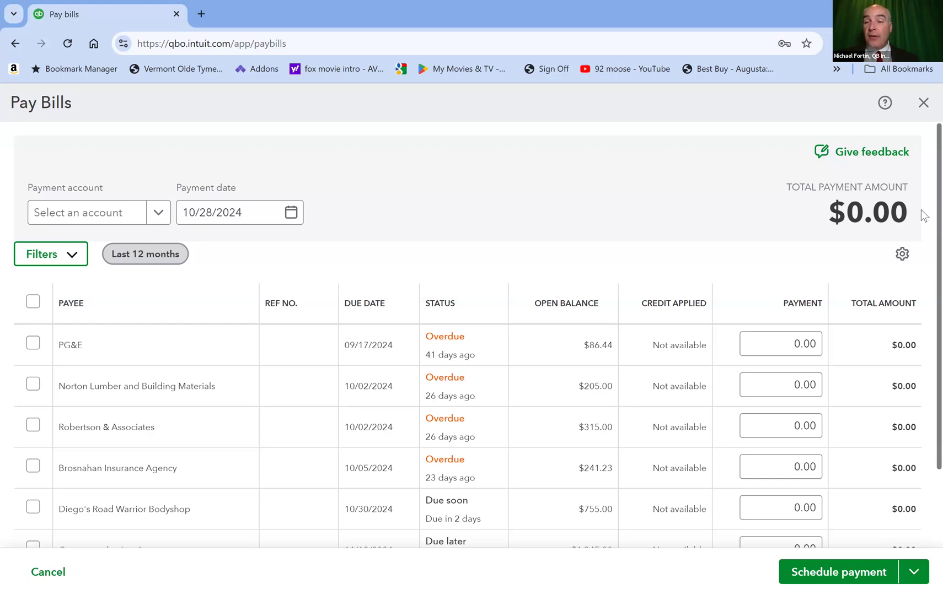
scroll(923, 289, down, 2)
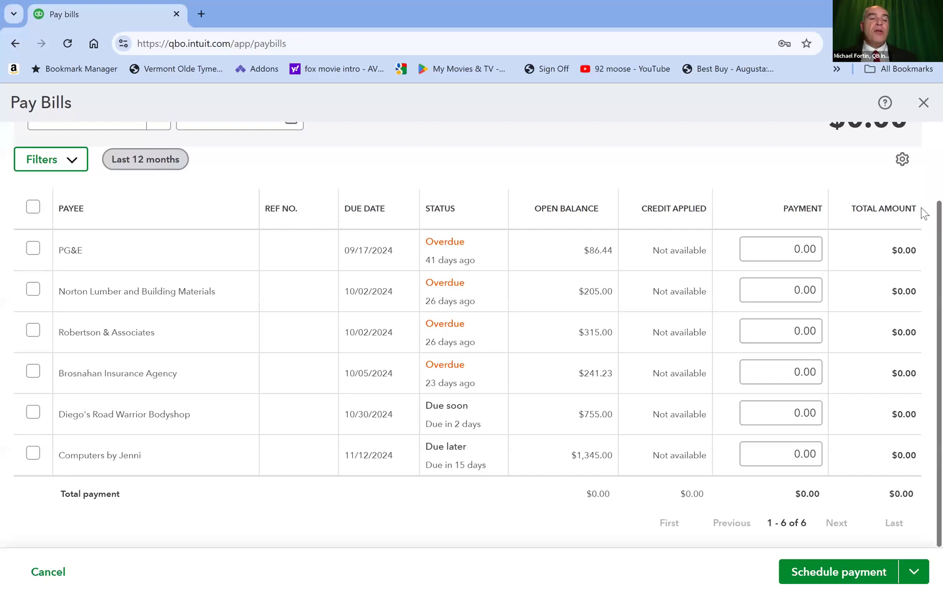
scroll(924, 215, up, 2)
scroll(920, 242, down, 2)
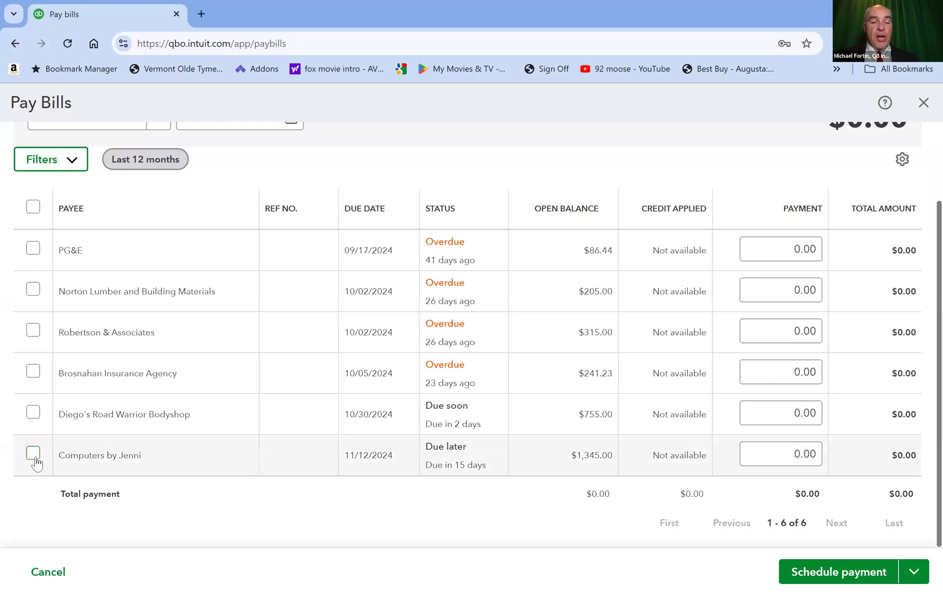
click(33, 454)
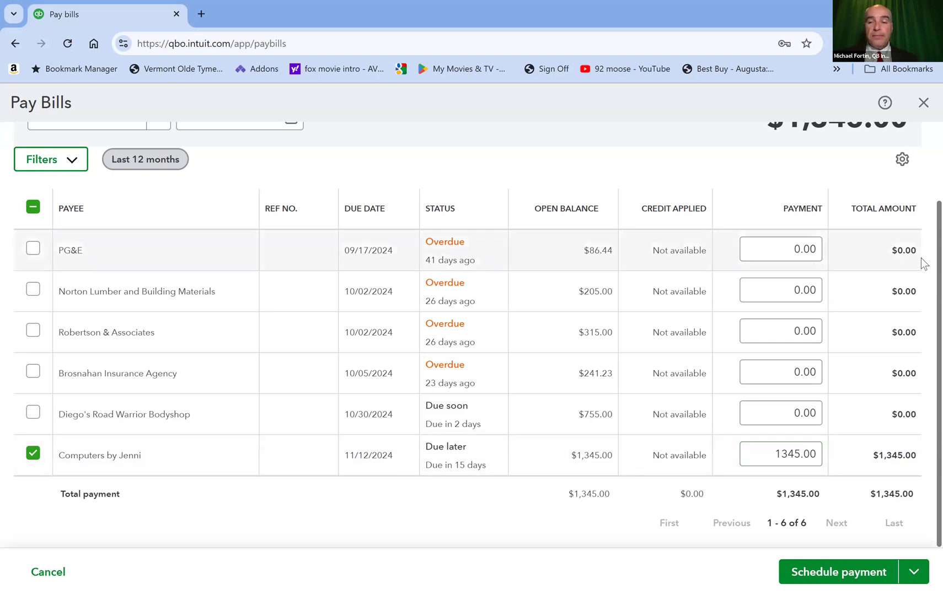
Choose Checking as the payment account and save the bill payment, keeping Pay Bills open
scroll(920, 207, up, 2)
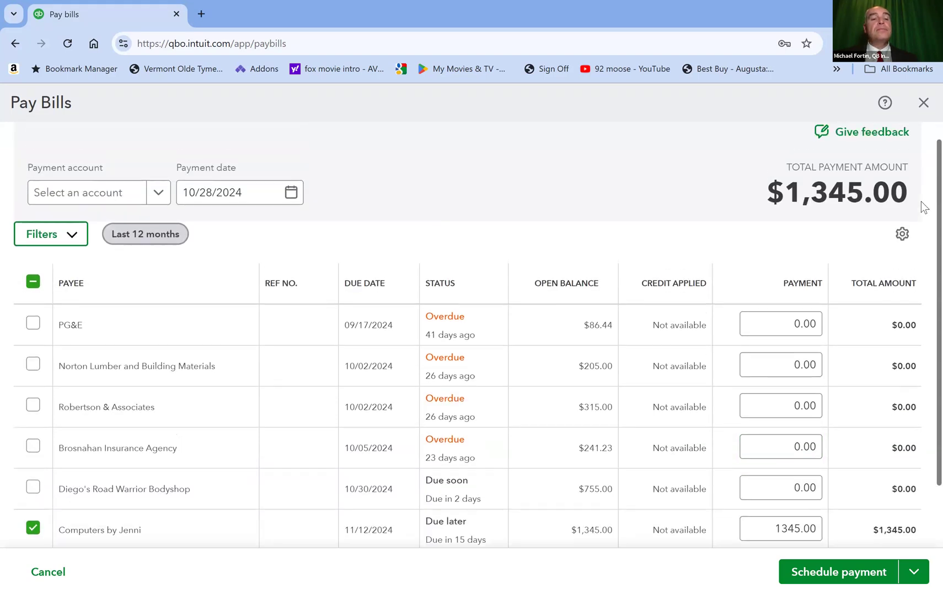
click(158, 193)
click(57, 251)
scroll(920, 242, down, 2)
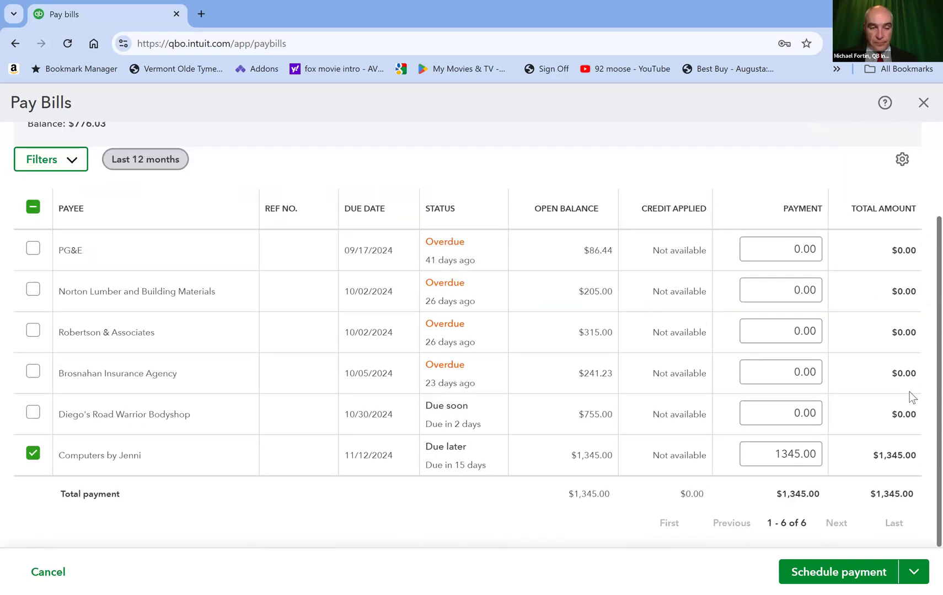
click(912, 575)
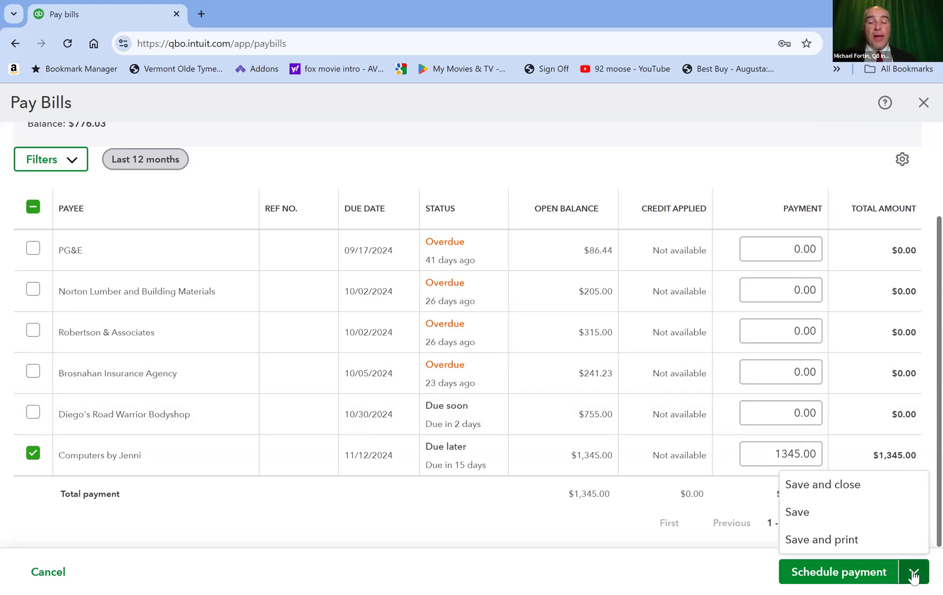
click(659, 561)
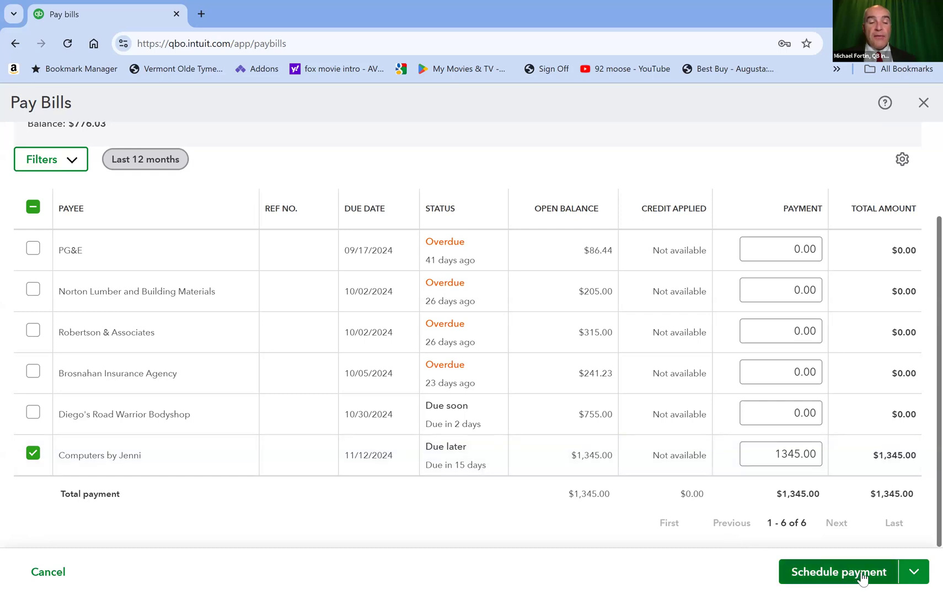
click(911, 573)
click(815, 517)
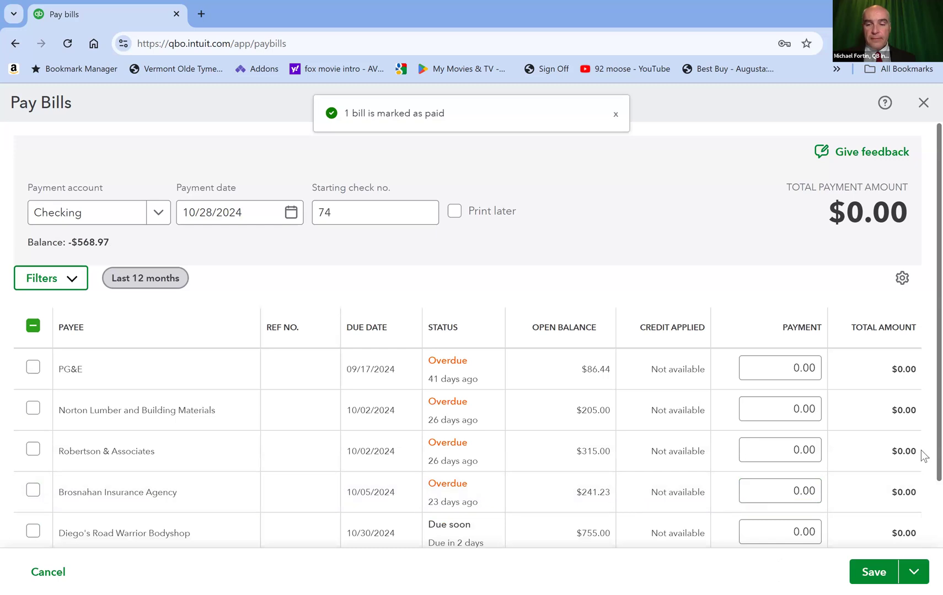
Review the remaining unpaid bills and the Checking balance, and close Pay Bills
scroll(923, 546, down, 2)
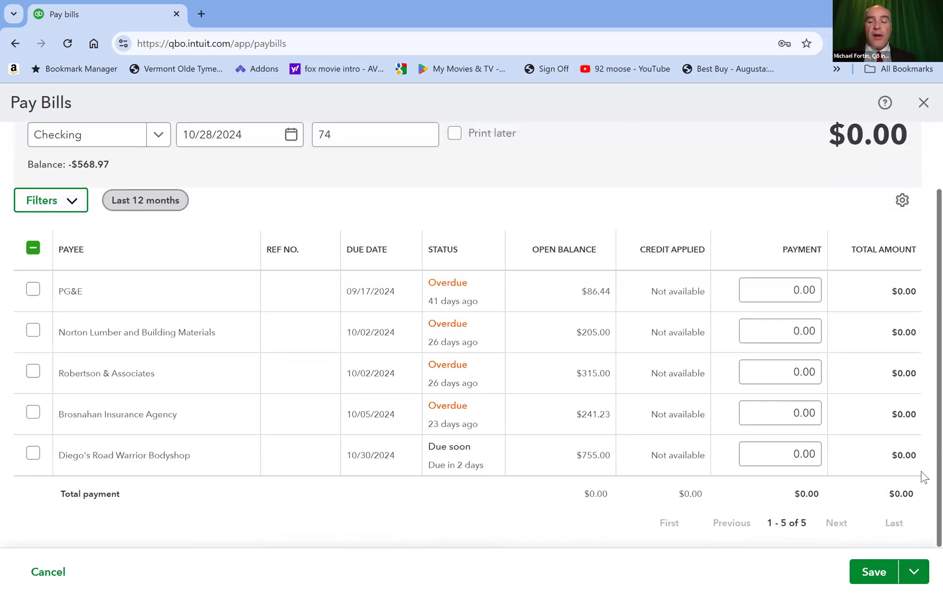
scroll(919, 301, up, 2)
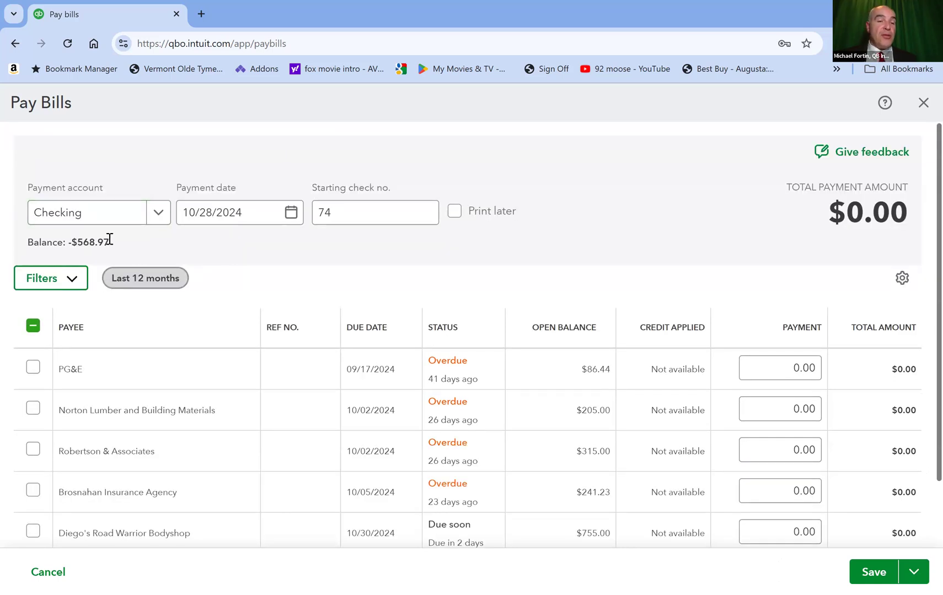
drag(54, 238, 27, 244)
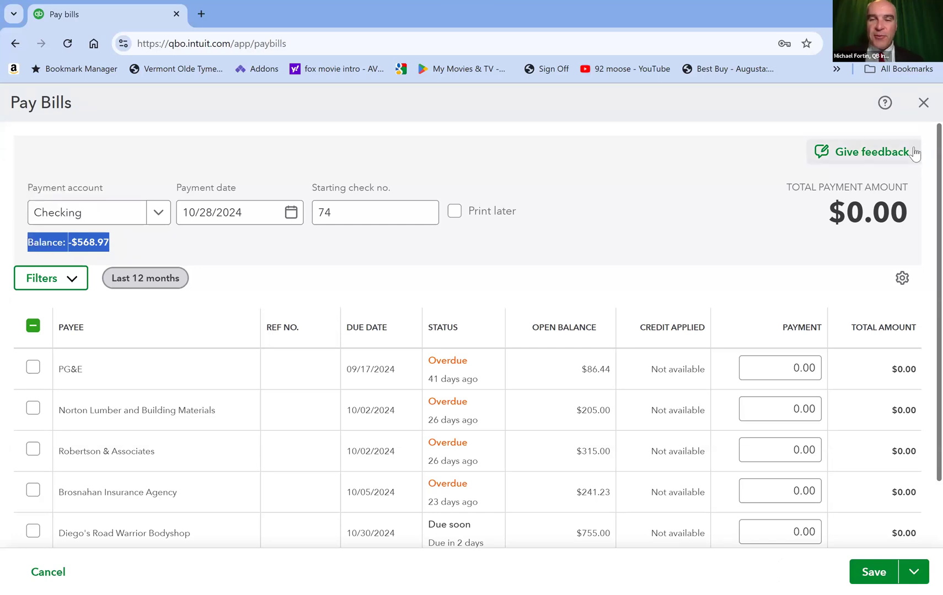
click(923, 103)
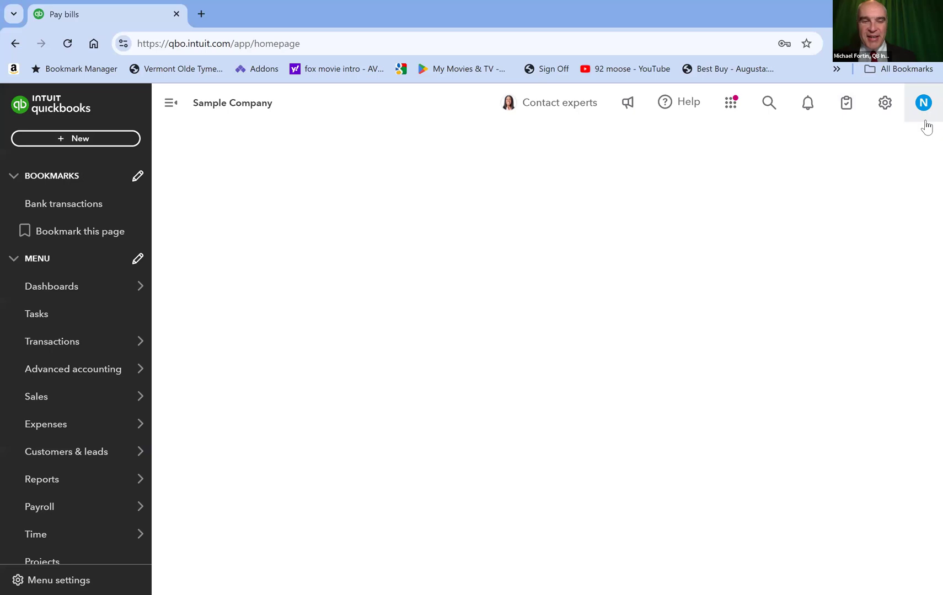